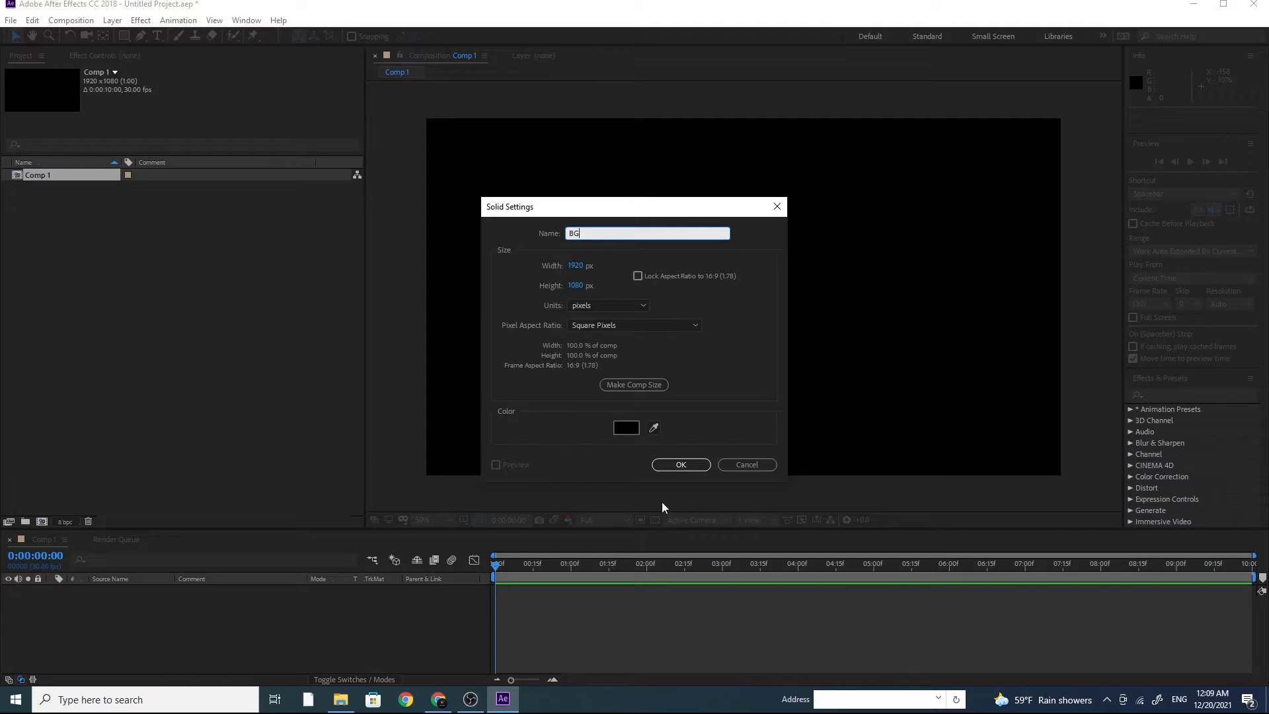
Step: Finish creating the solid named BG and apply the Gradient Ramp effect to it
left_click(678, 465)
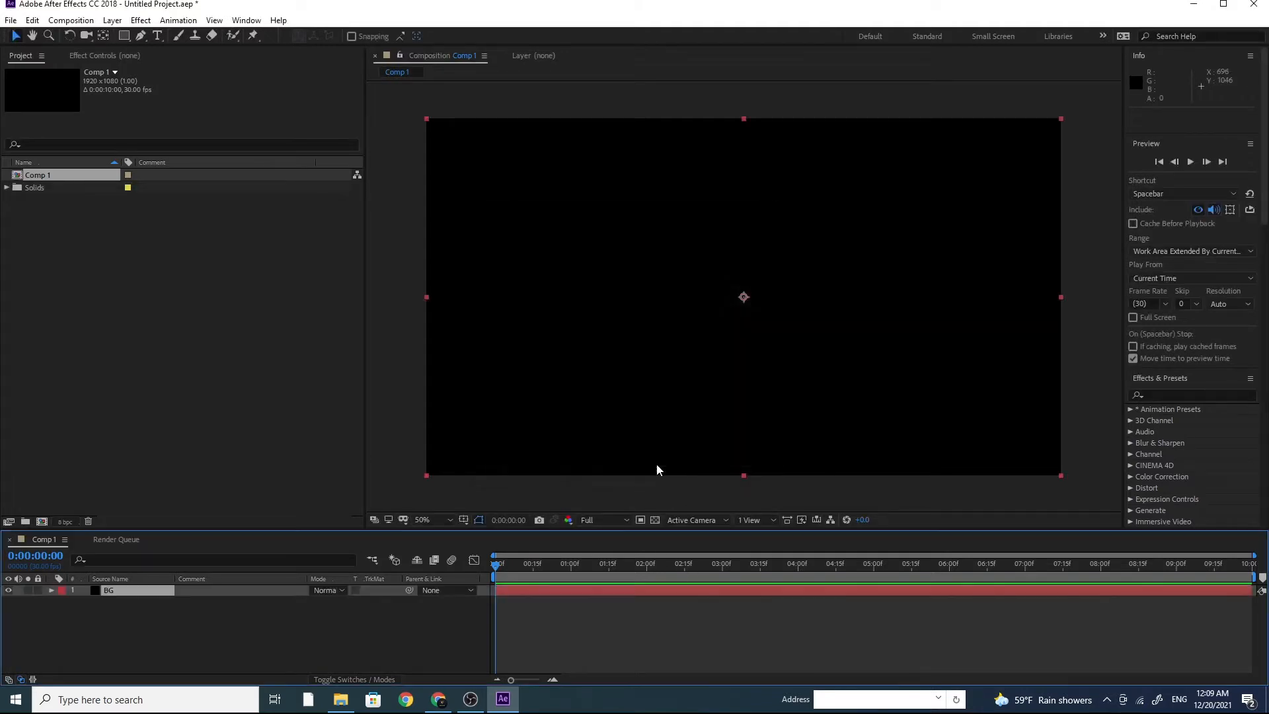
left_click(1181, 394)
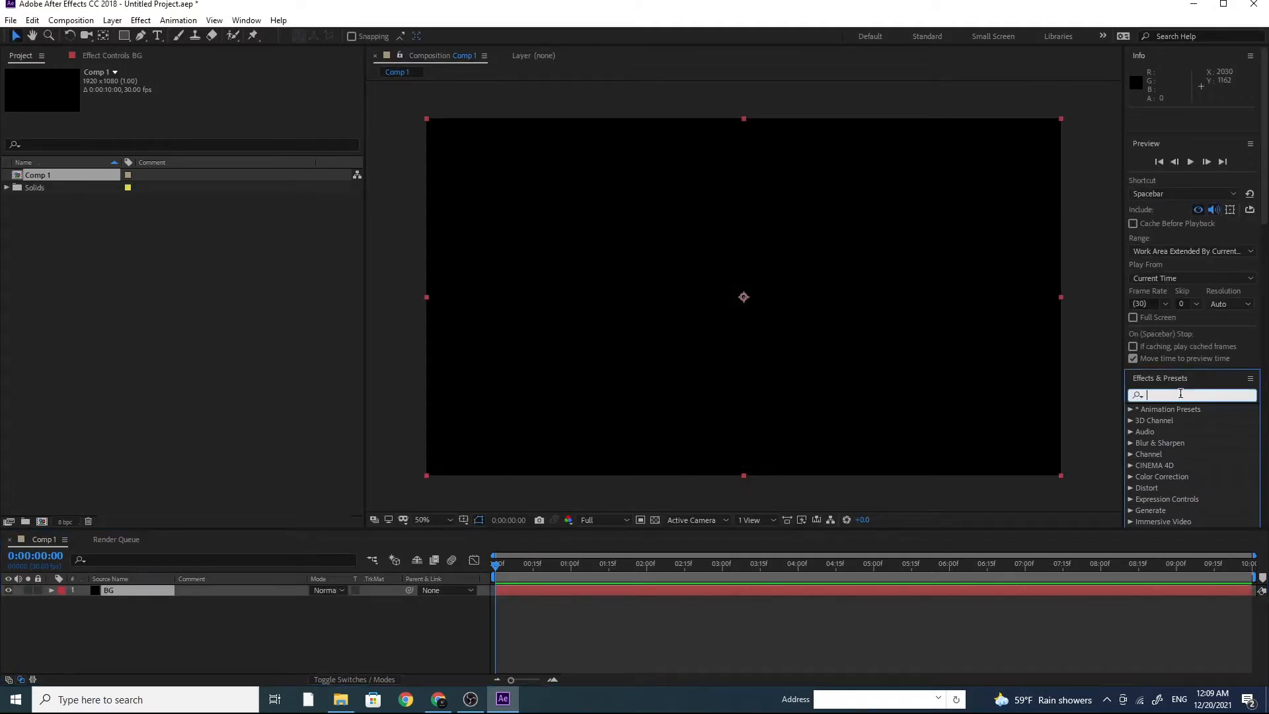
type("ramo")
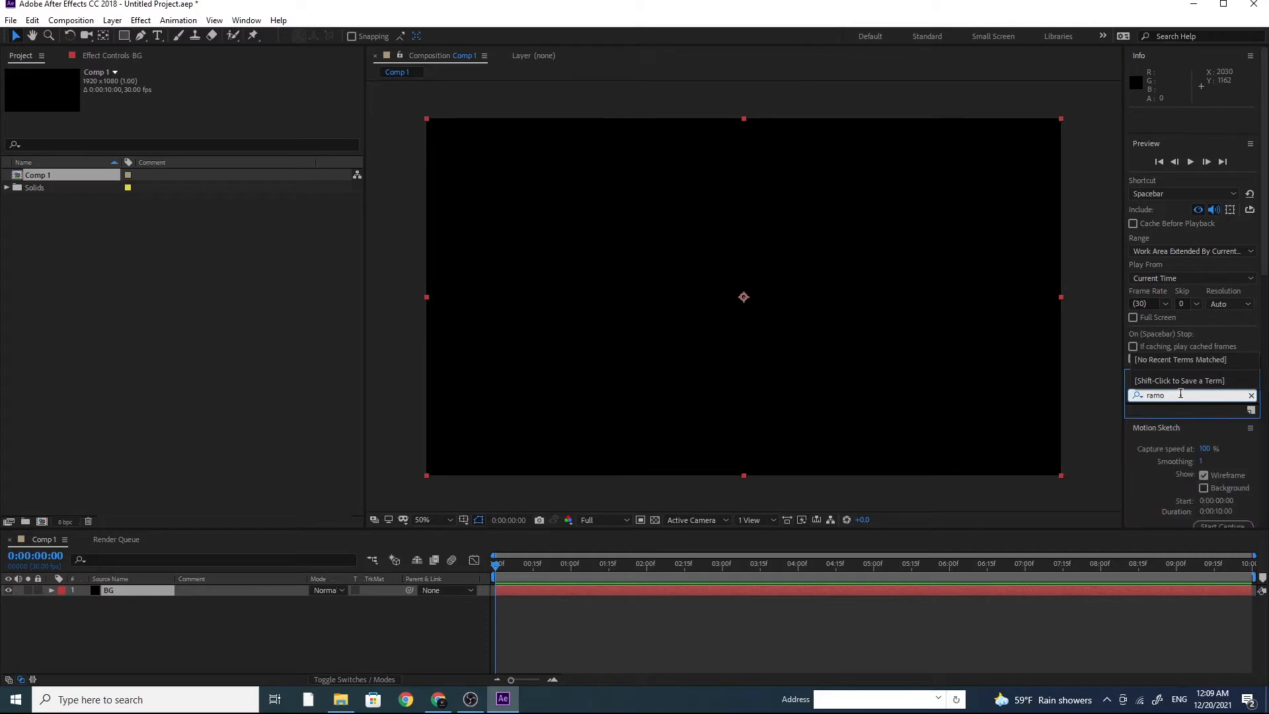
key("BackSpace")
type("p")
left_click_drag(1198, 420, 161, 589)
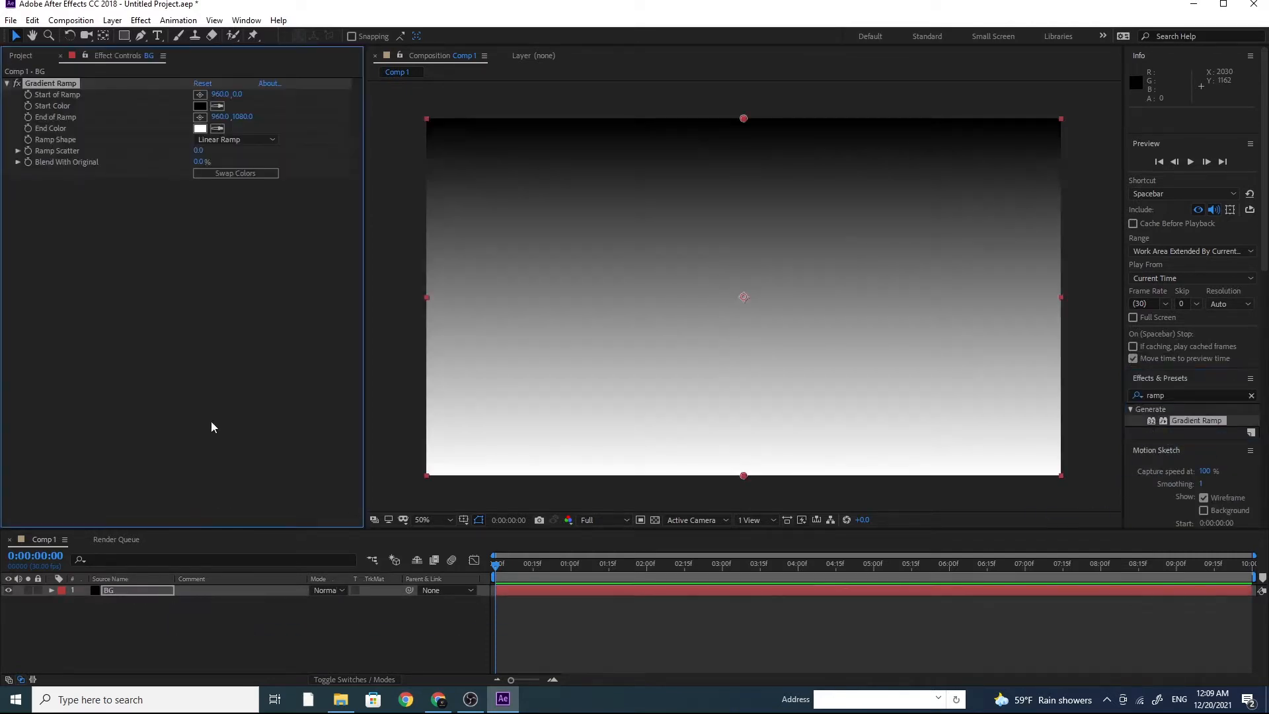
Step: Change the BG gradient to a Radial Ramp and move its start point to the composition centre, about 952, 540
left_click(253, 140)
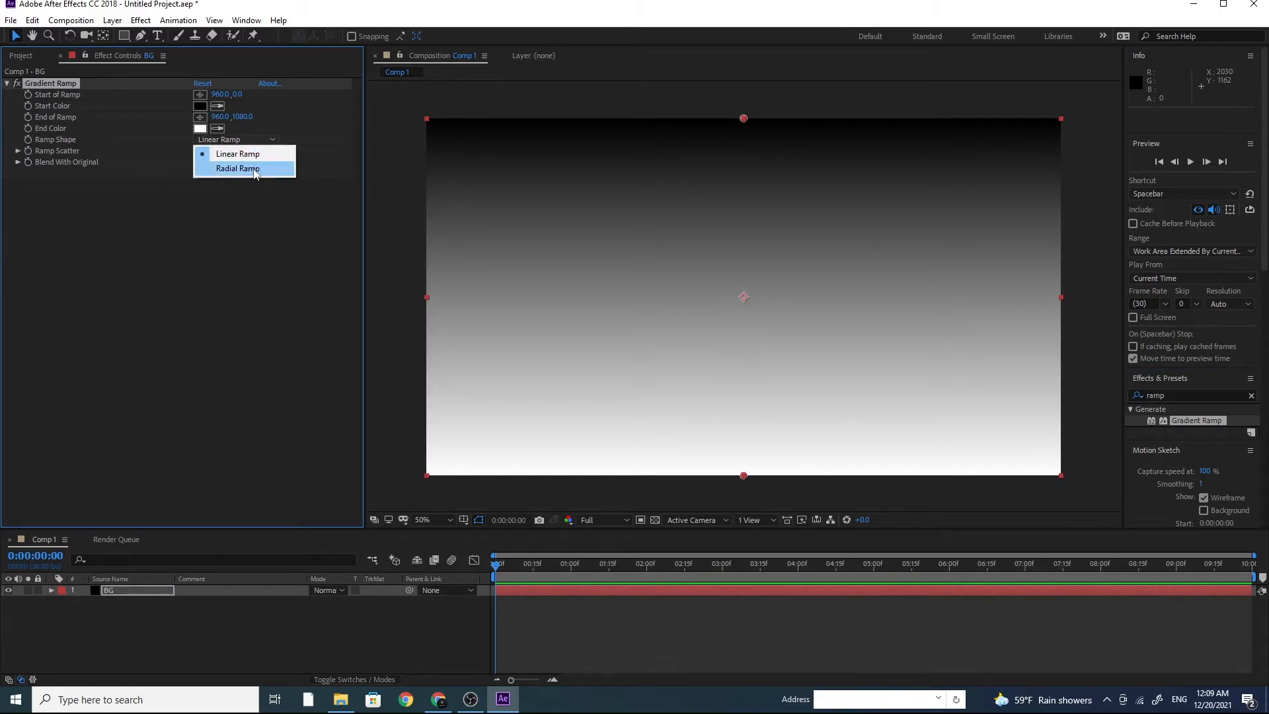
left_click(255, 169)
left_click_drag(744, 119, 741, 299)
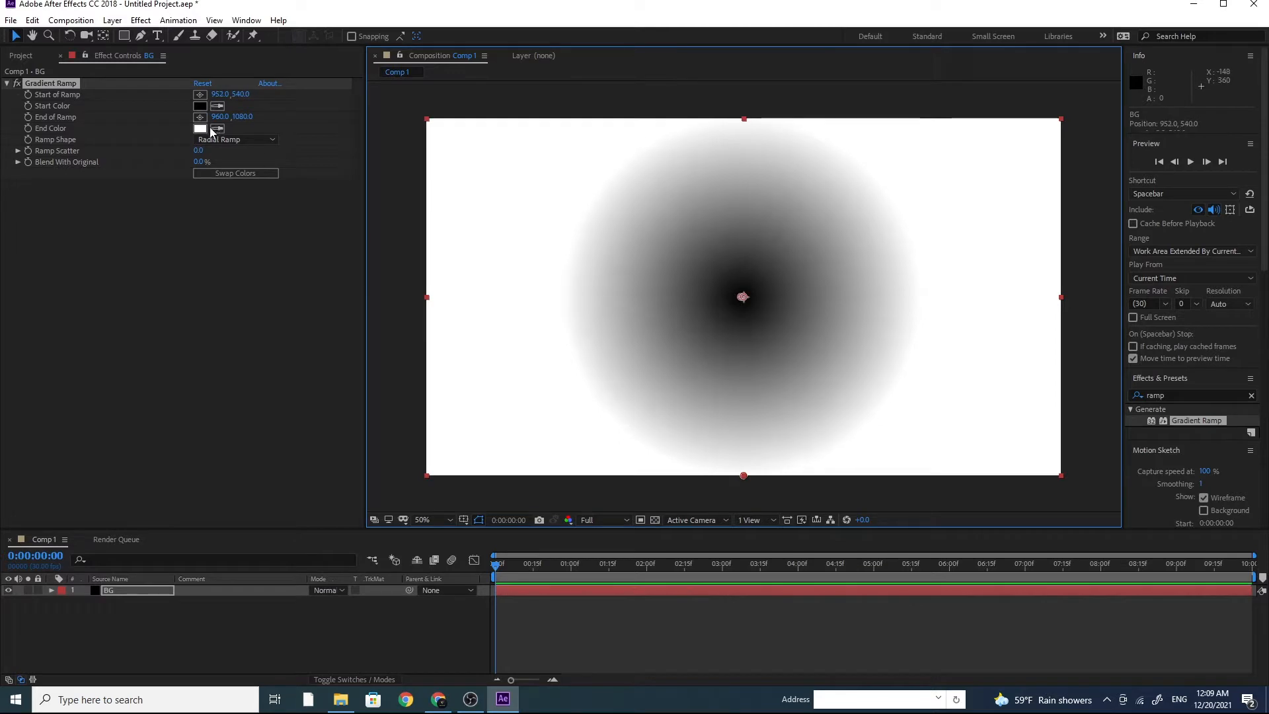
Step: Set the gradient's end color to a very dark navy blue
left_click(199, 128)
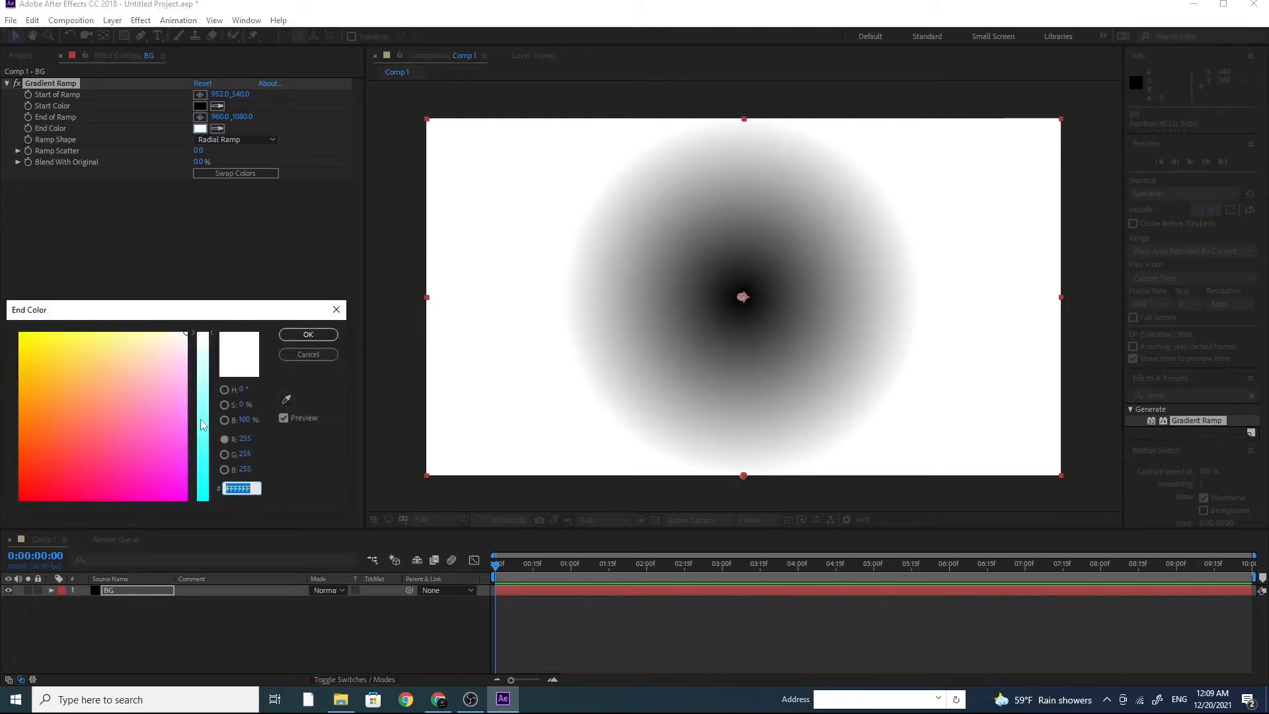
type("00FFFF")
left_click_drag(134, 480, 37, 500)
left_click(296, 338)
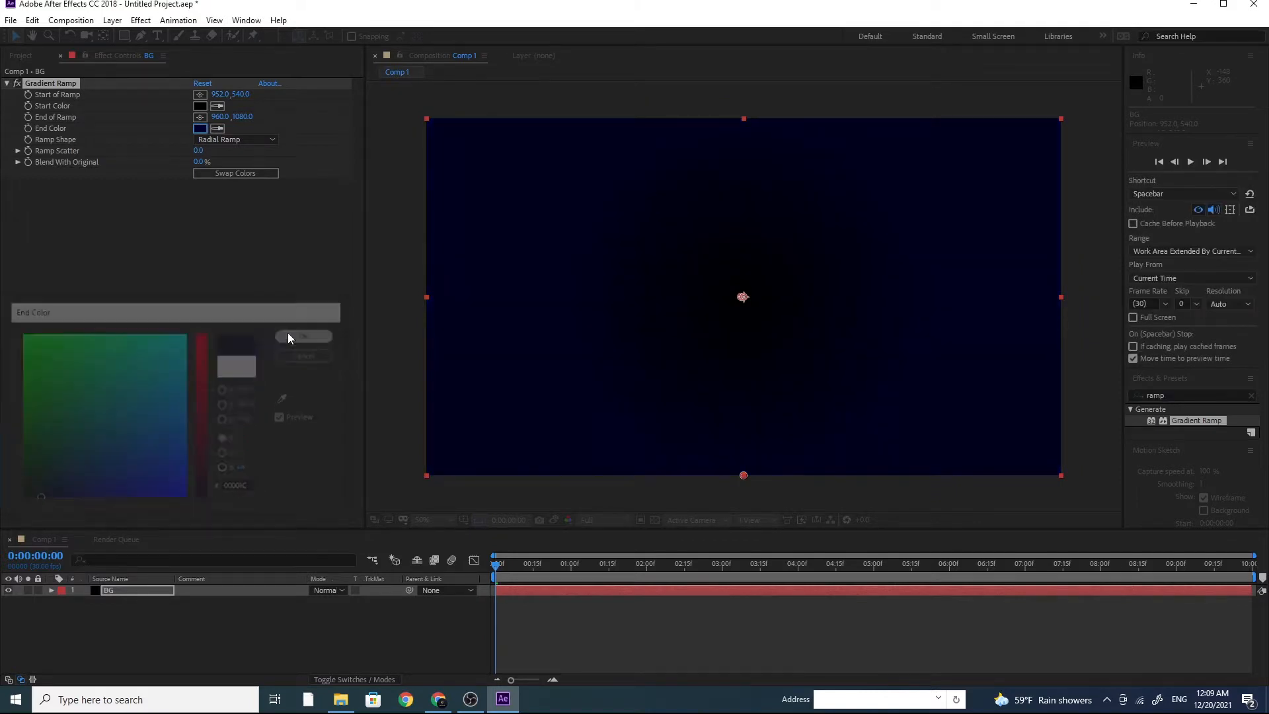
Step: Set the gradient's start color to dark blue 000332
left_click(202, 105)
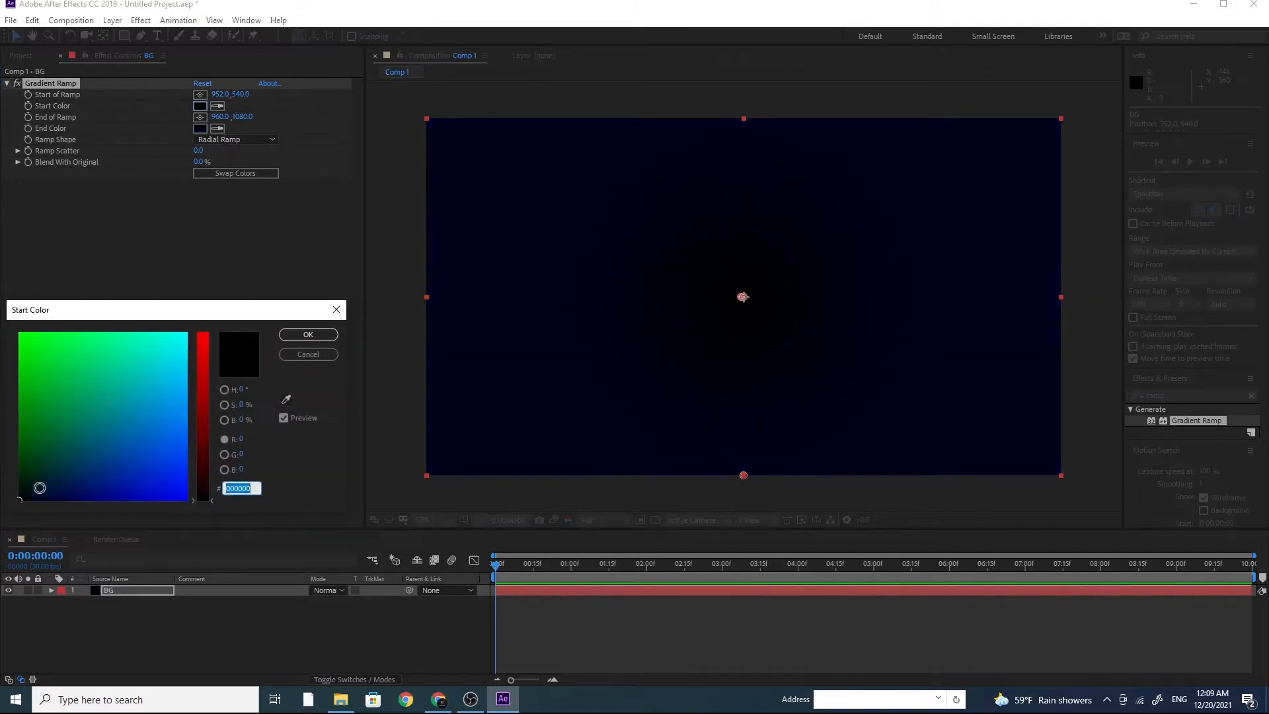
left_click_drag(33, 490, 52, 498)
left_click(301, 334)
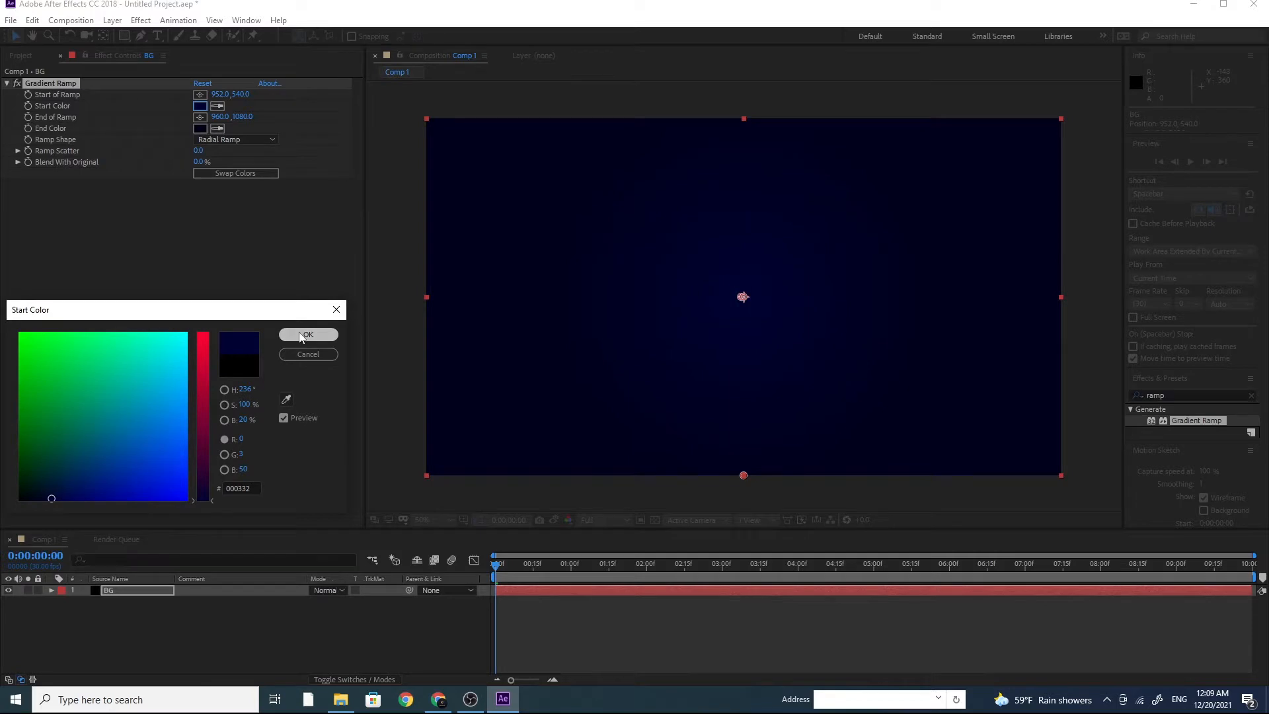
Step: Create a new composition-sized solid layer named Particular
left_click(111, 20)
mouse_move(122, 38)
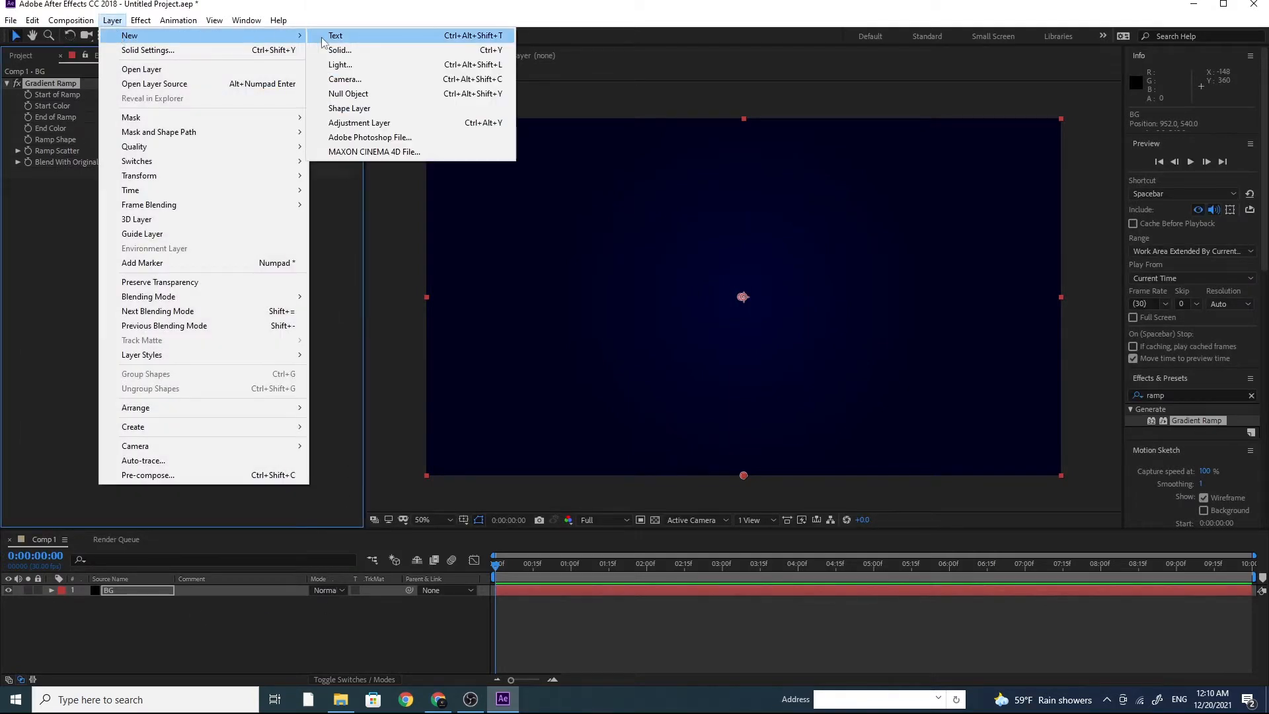
left_click(340, 50)
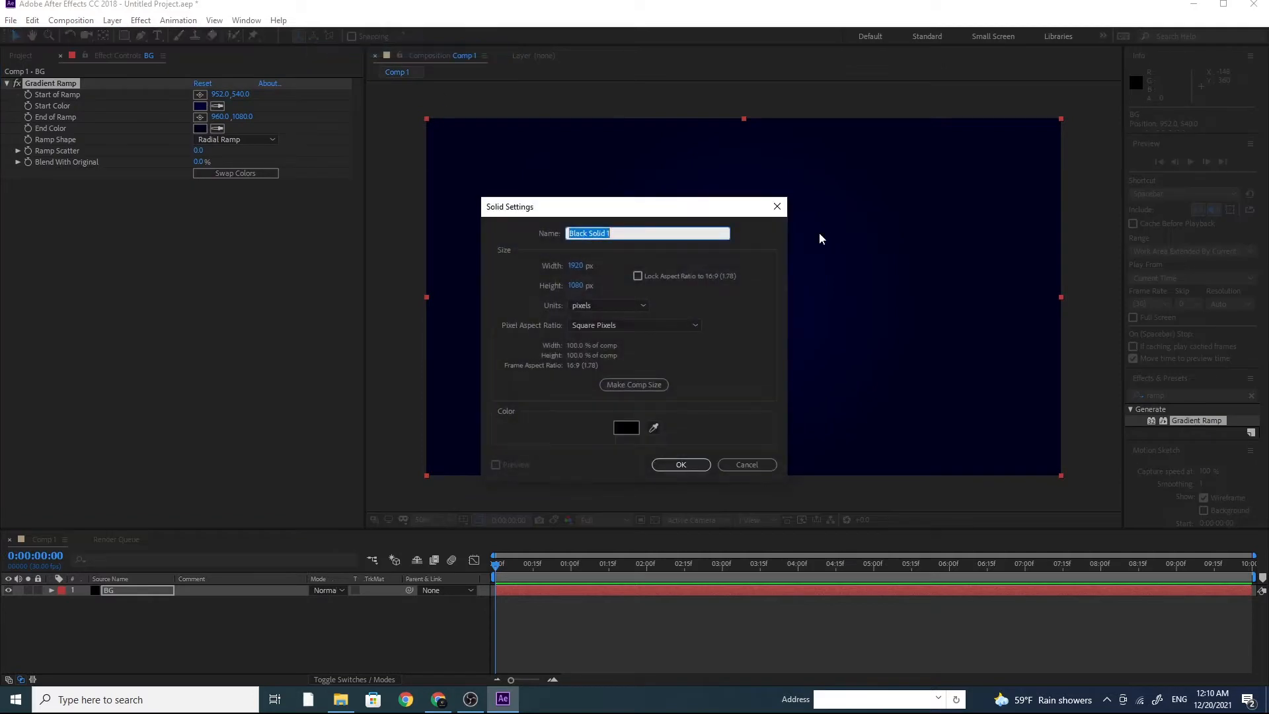
type("Particular")
left_click(621, 384)
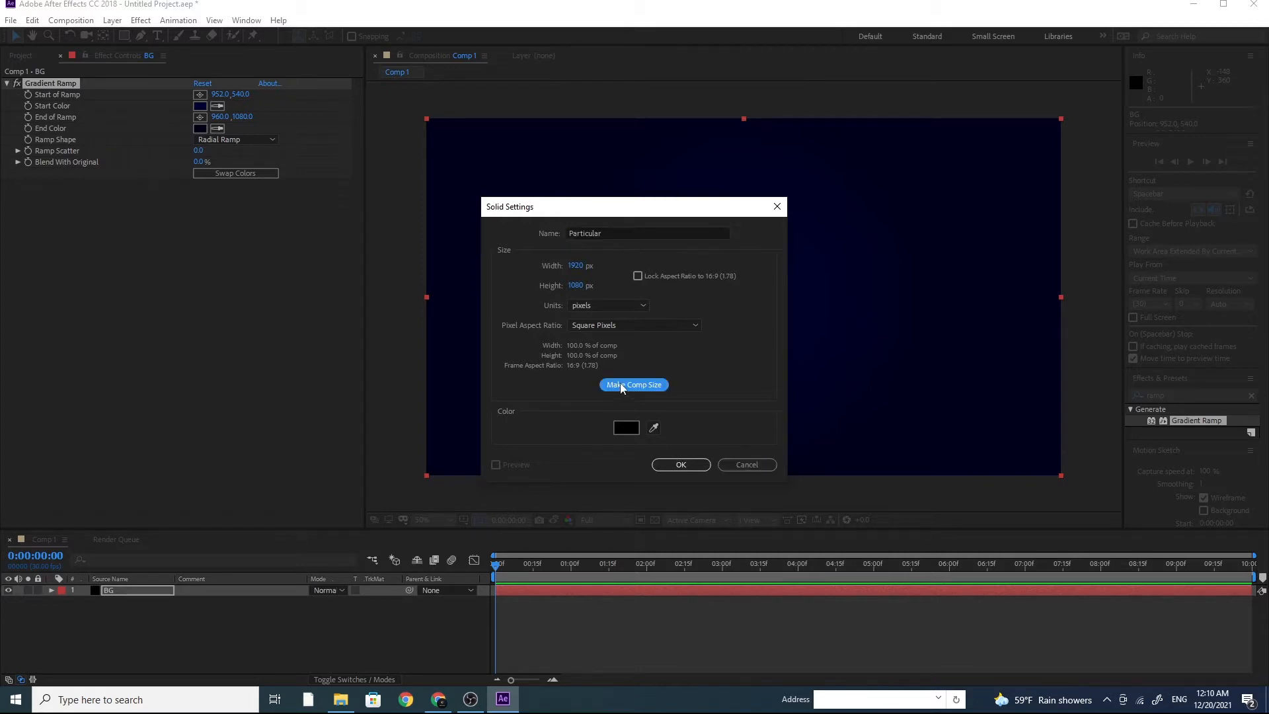
left_click(691, 465)
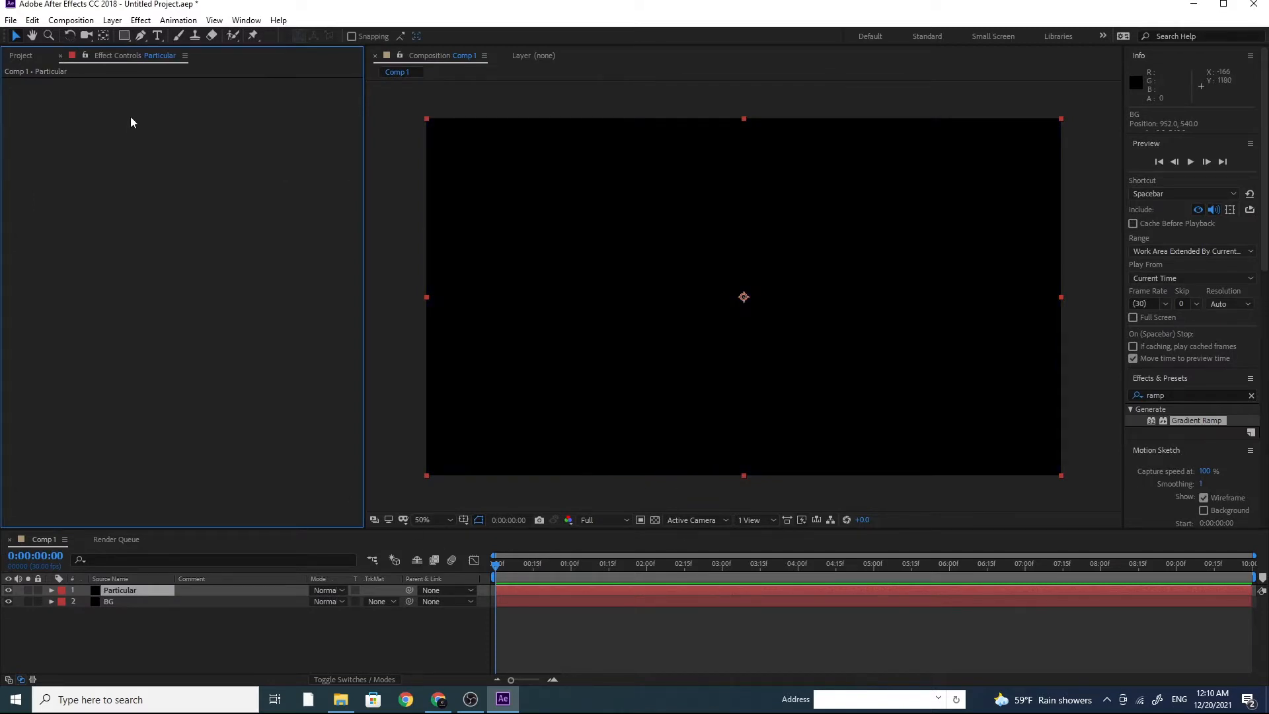
Step: Apply the RG Trapcode Particular effect to the Particular layer and scrub the timeline to 0:00:03:03 to preview the particles
left_click(142, 21)
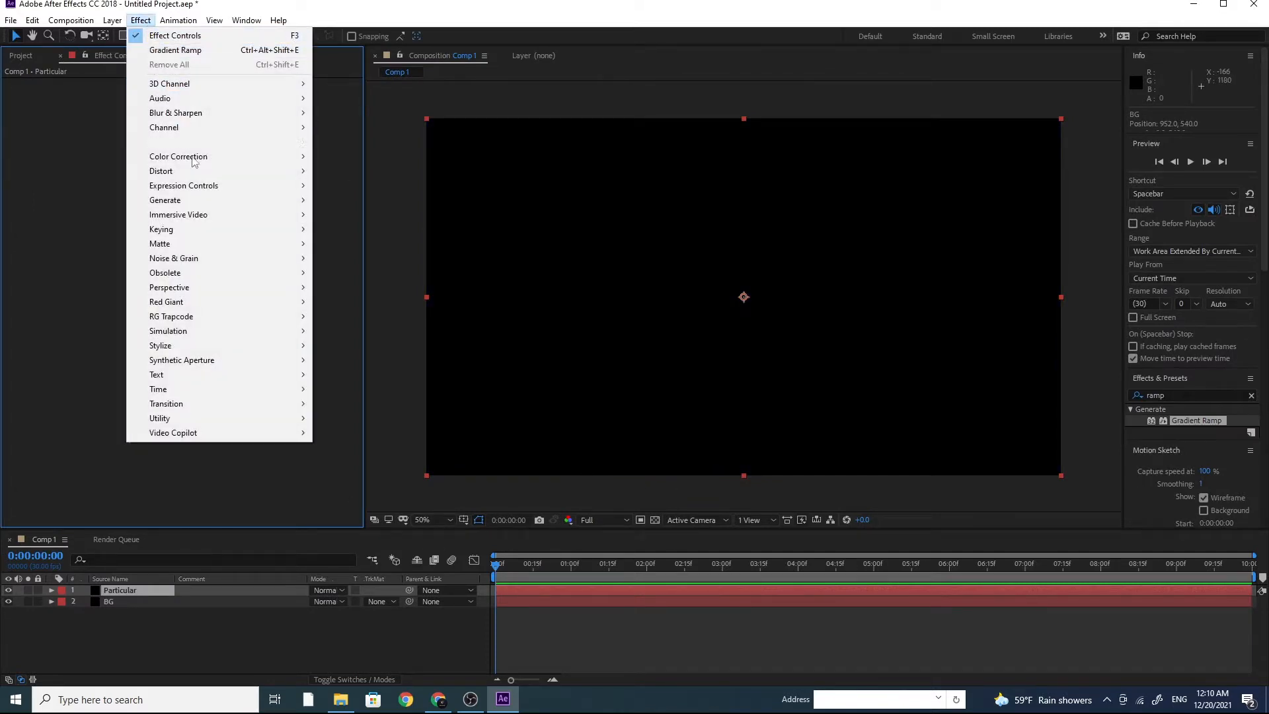
mouse_move(235, 315)
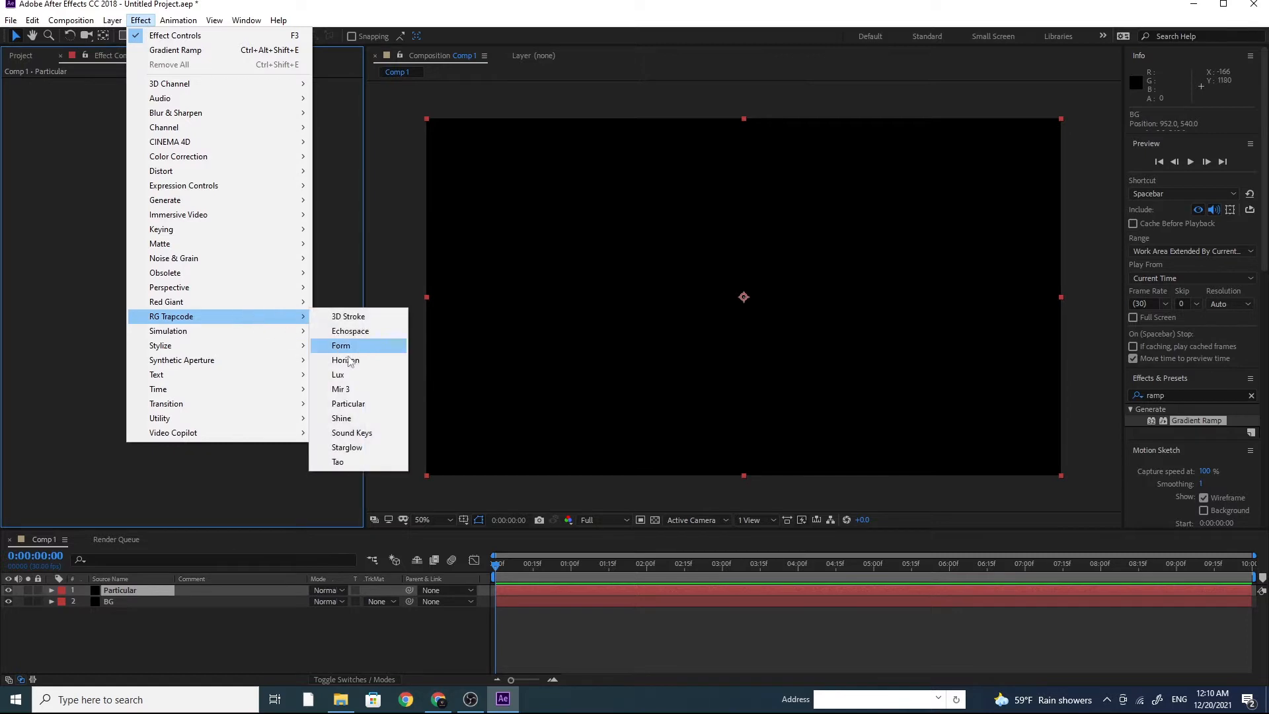
left_click(373, 404)
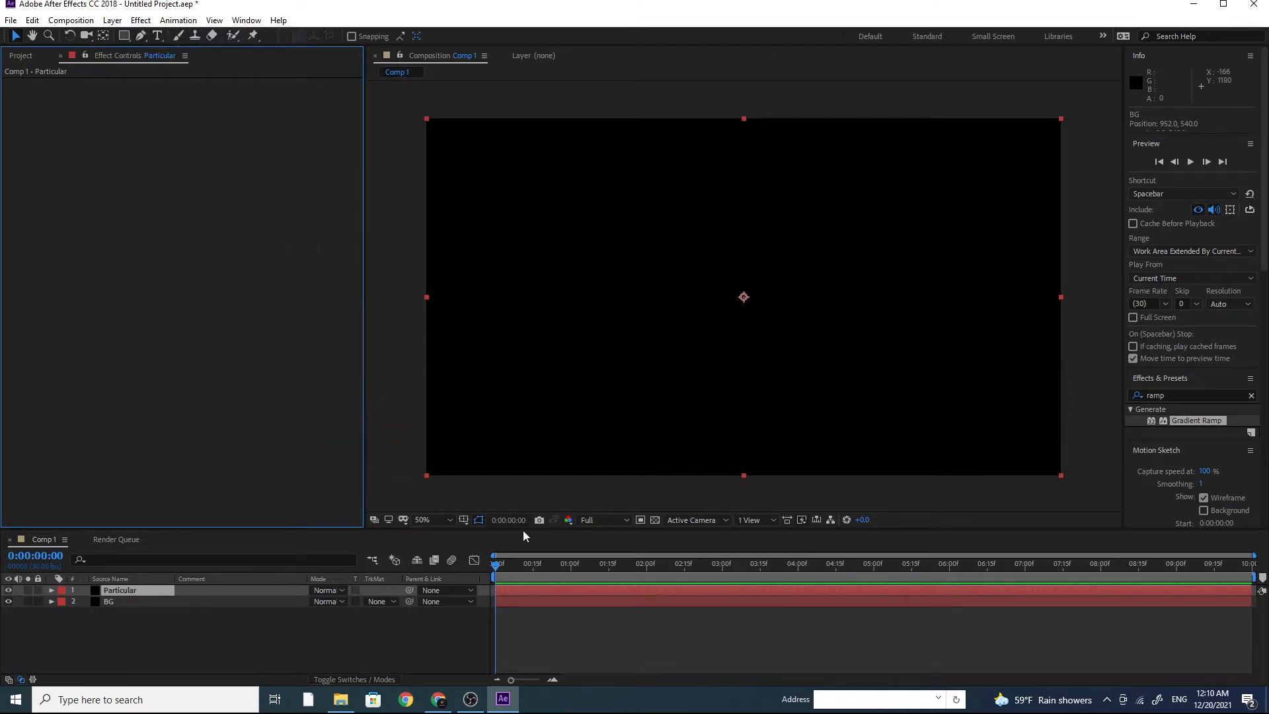
left_click(553, 566)
left_click_drag(556, 566, 731, 567)
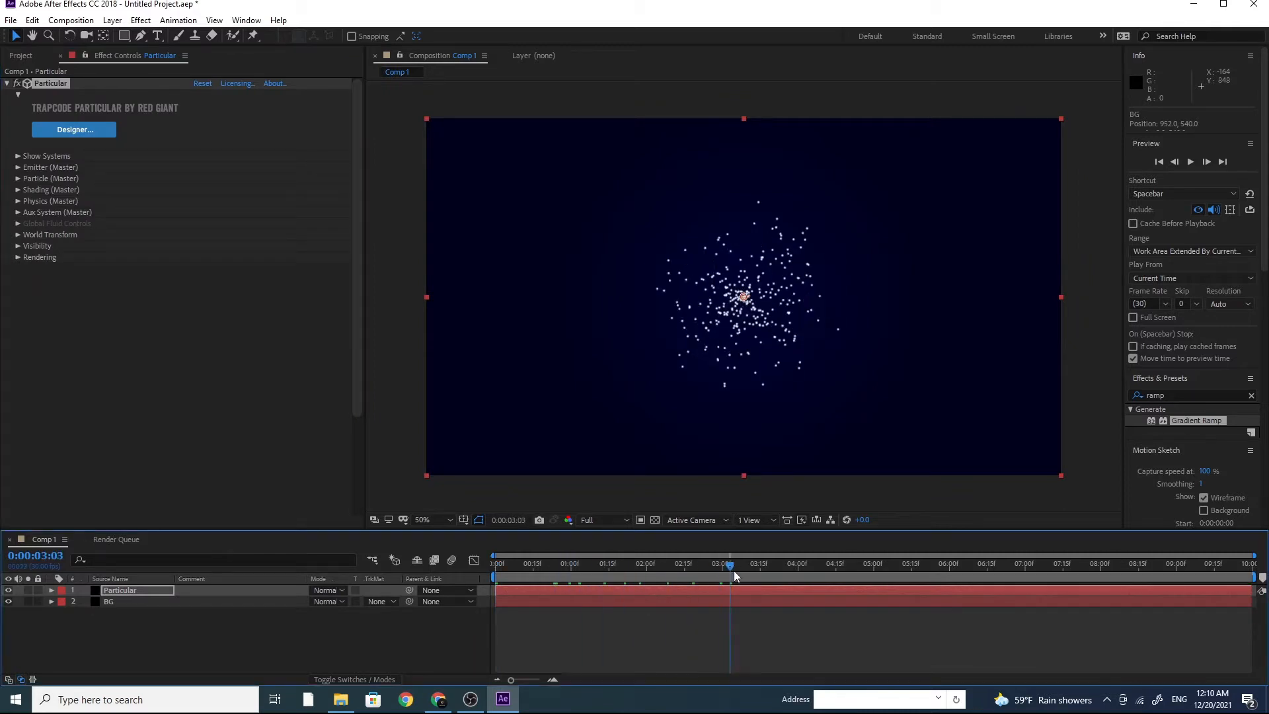
Step: Set the emitter type to Box and its Velocity, Velocity Random, Velocity Distribution and Velocity from Motion to 0
left_click(18, 168)
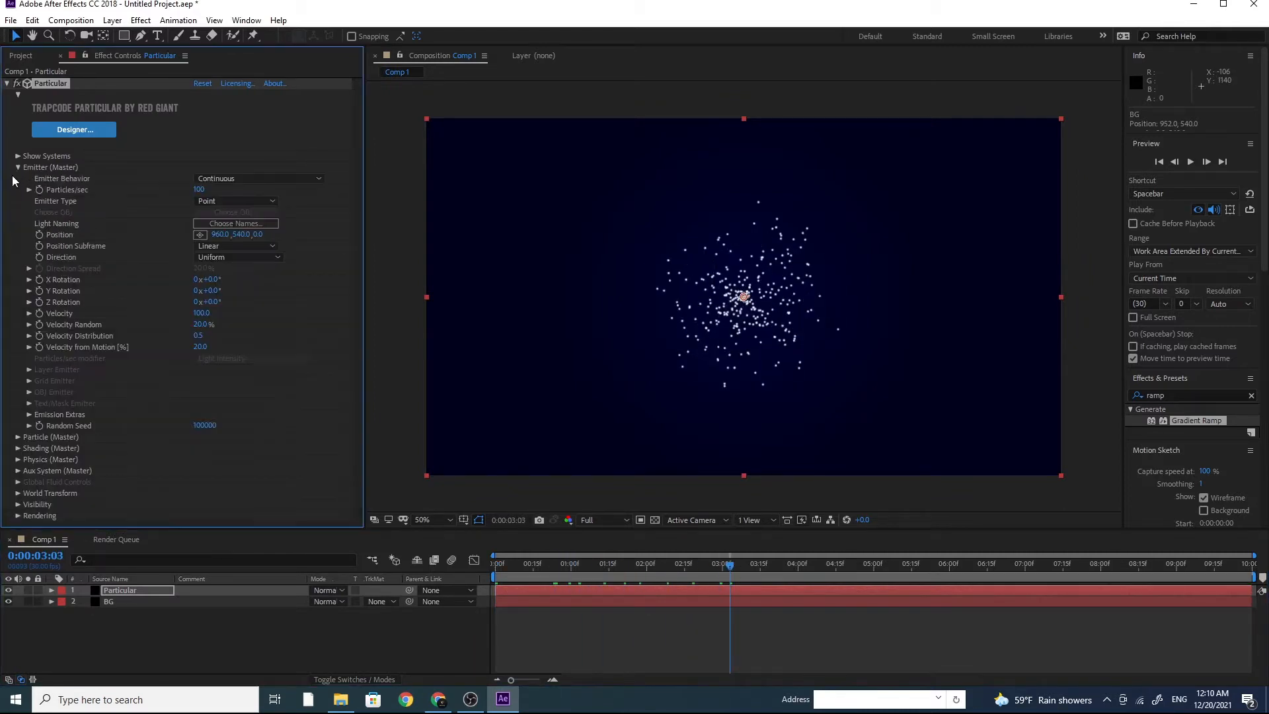
left_click(229, 202)
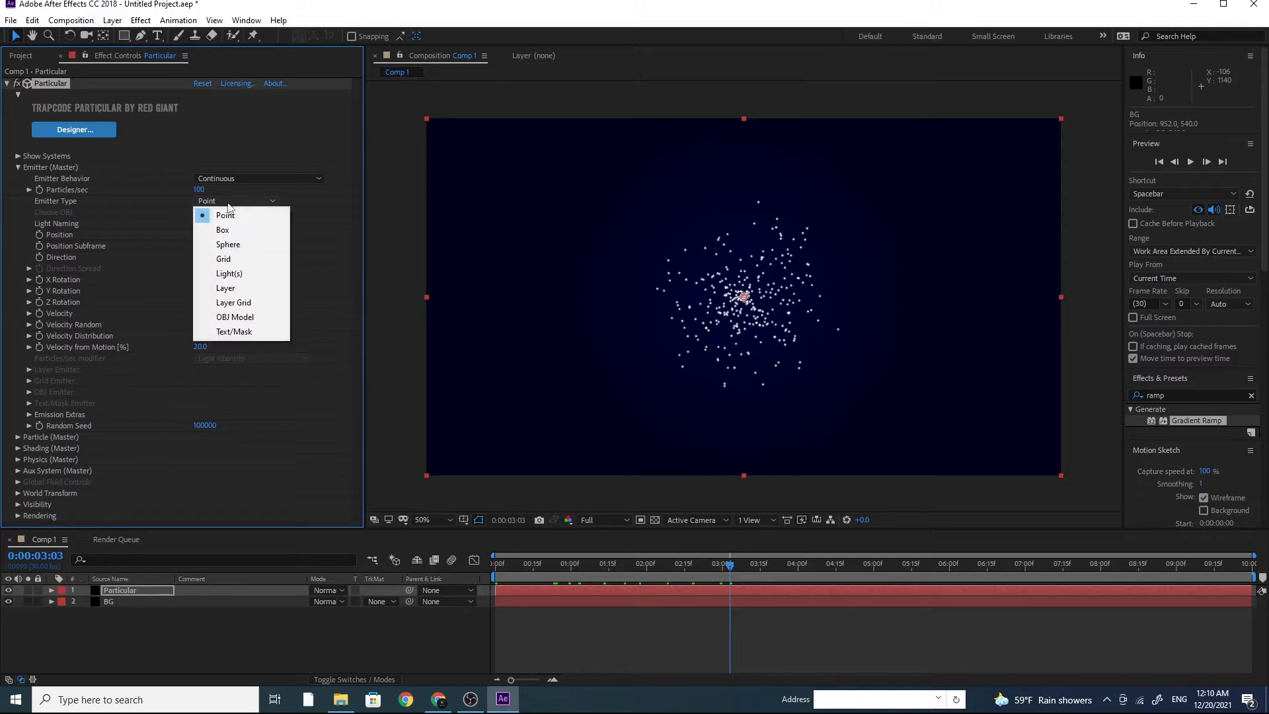
left_click(243, 229)
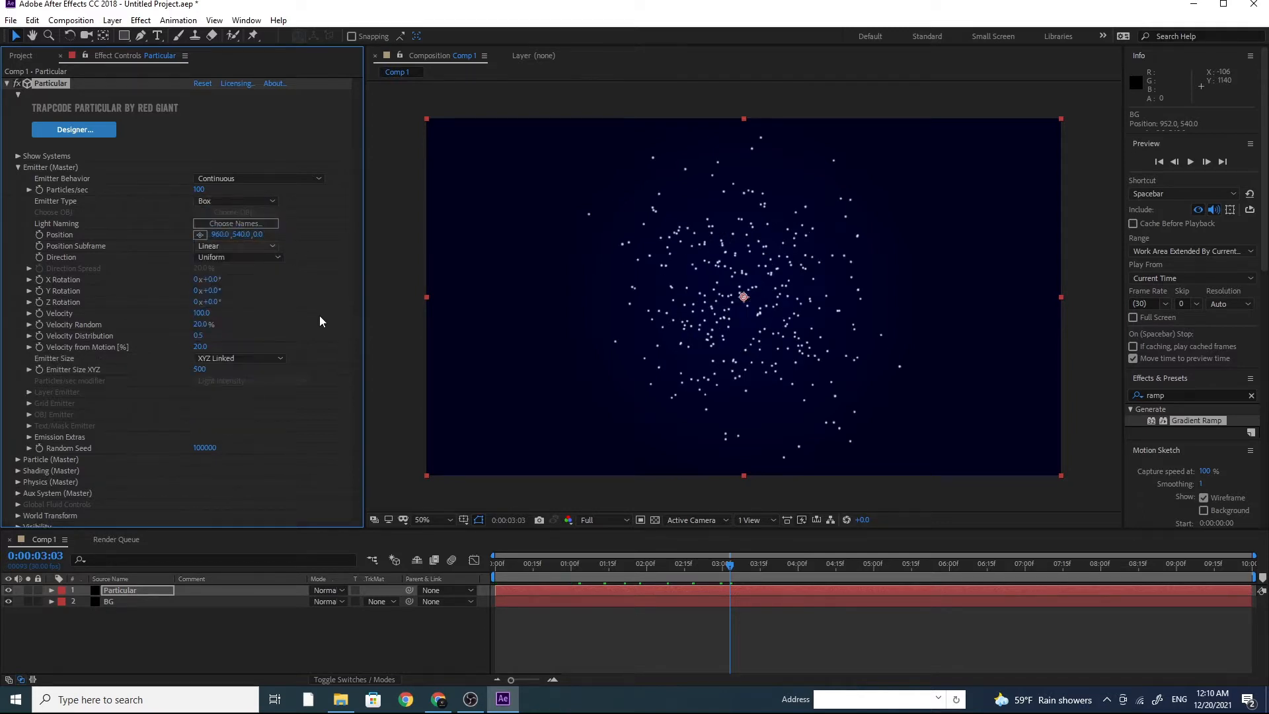
left_click(201, 314)
type("0")
left_click(201, 326)
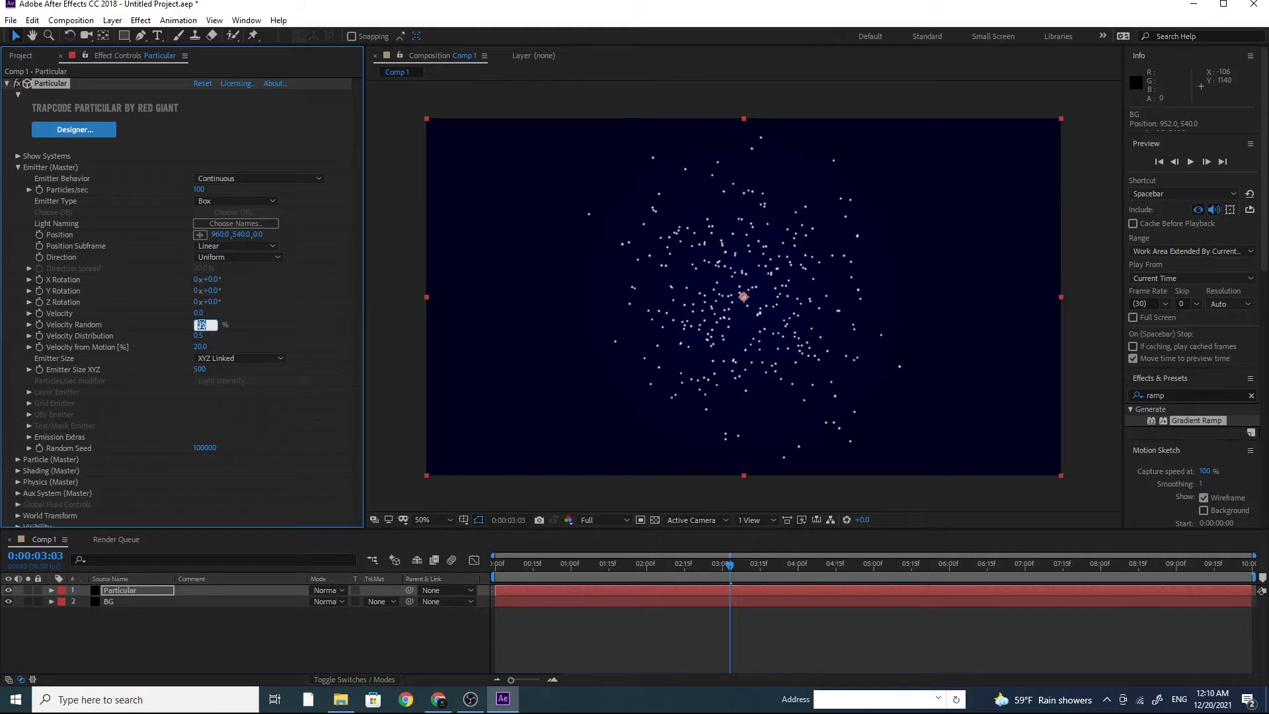
type("0")
left_click(198, 336)
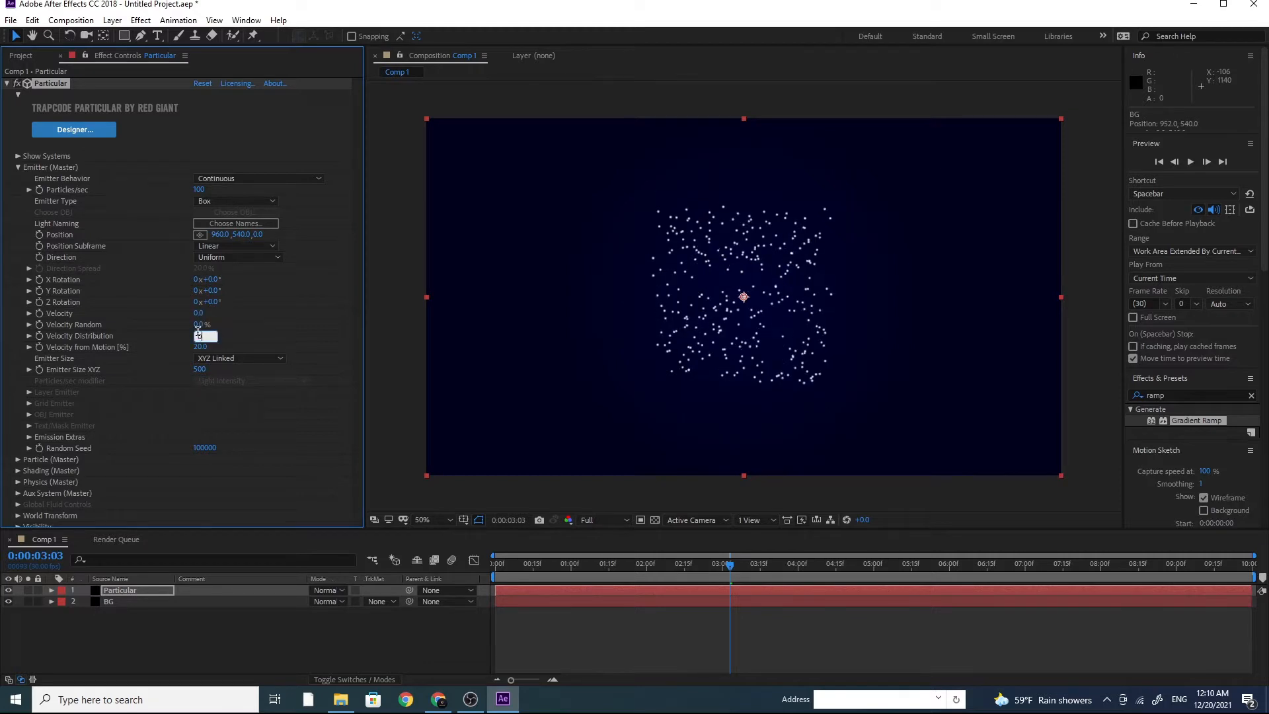
type("0")
left_click(201, 347)
type("0")
Step: Switch the emitter size to XYZ Individual with X about 2617, Y 0 and Z 0
left_click(220, 360)
left_click(252, 382)
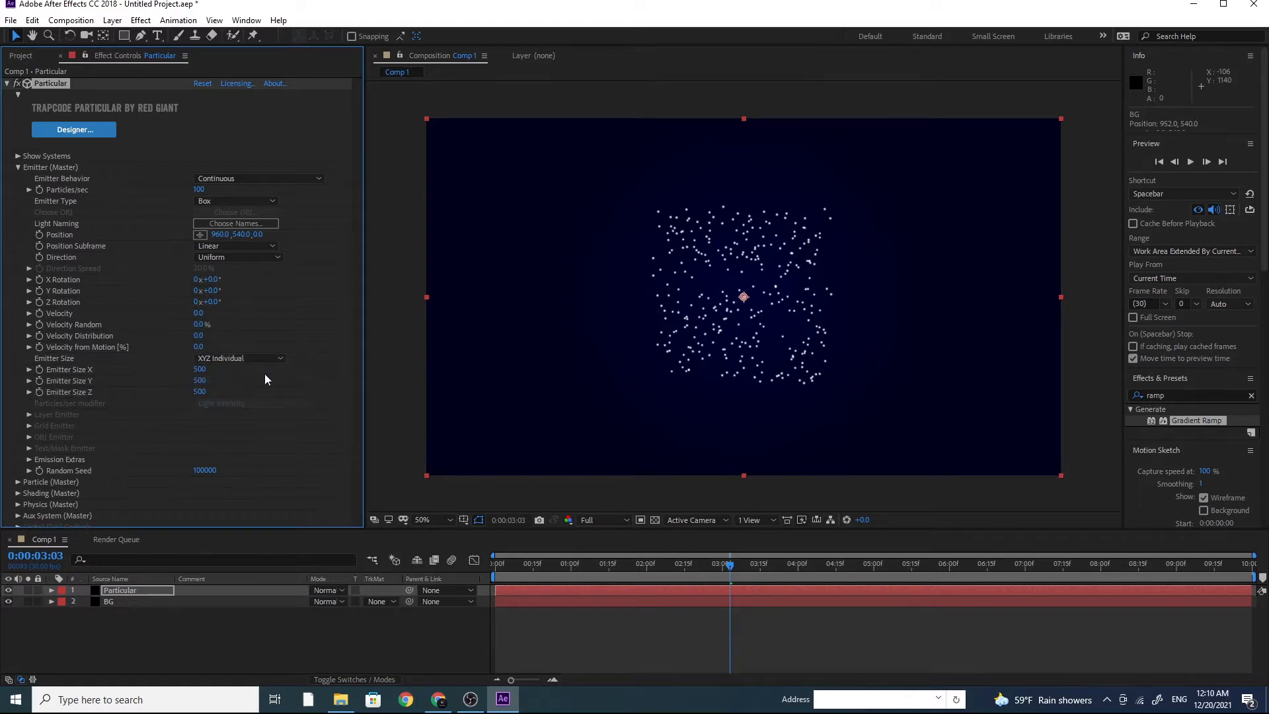
left_click(199, 381)
type("0")
left_click(199, 393)
type("0")
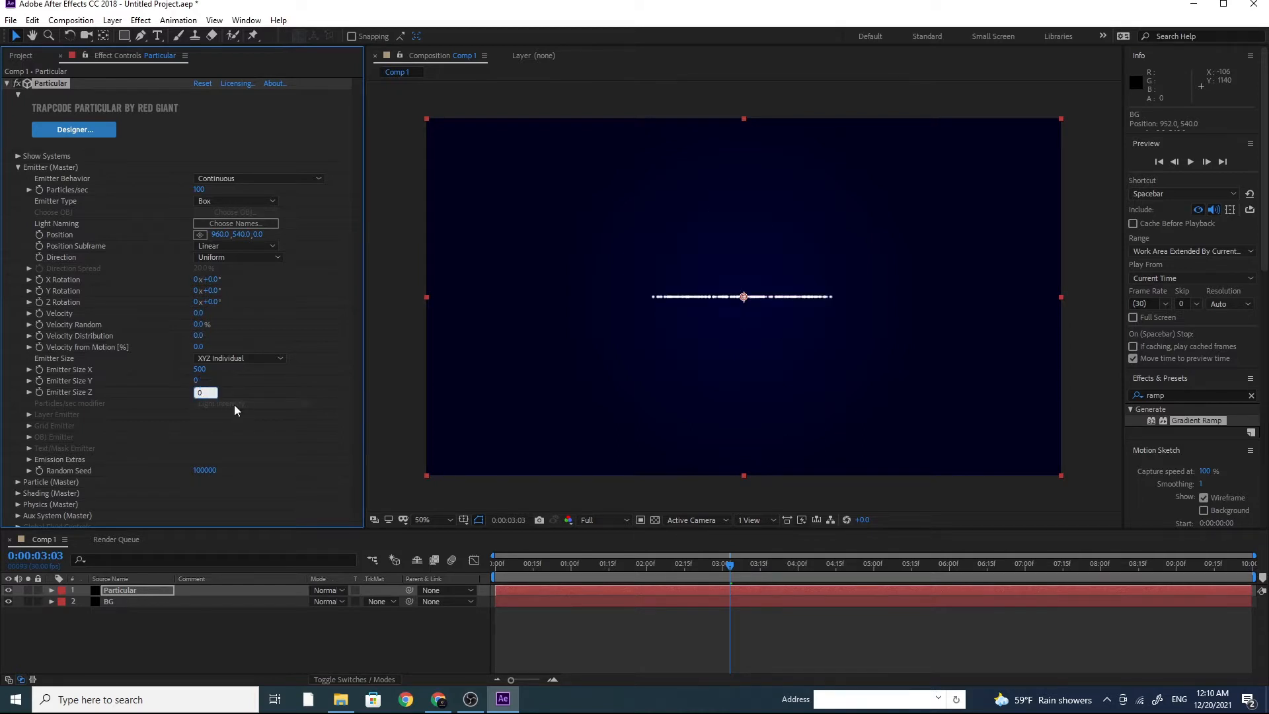
left_click_drag(199, 369, 291, 376)
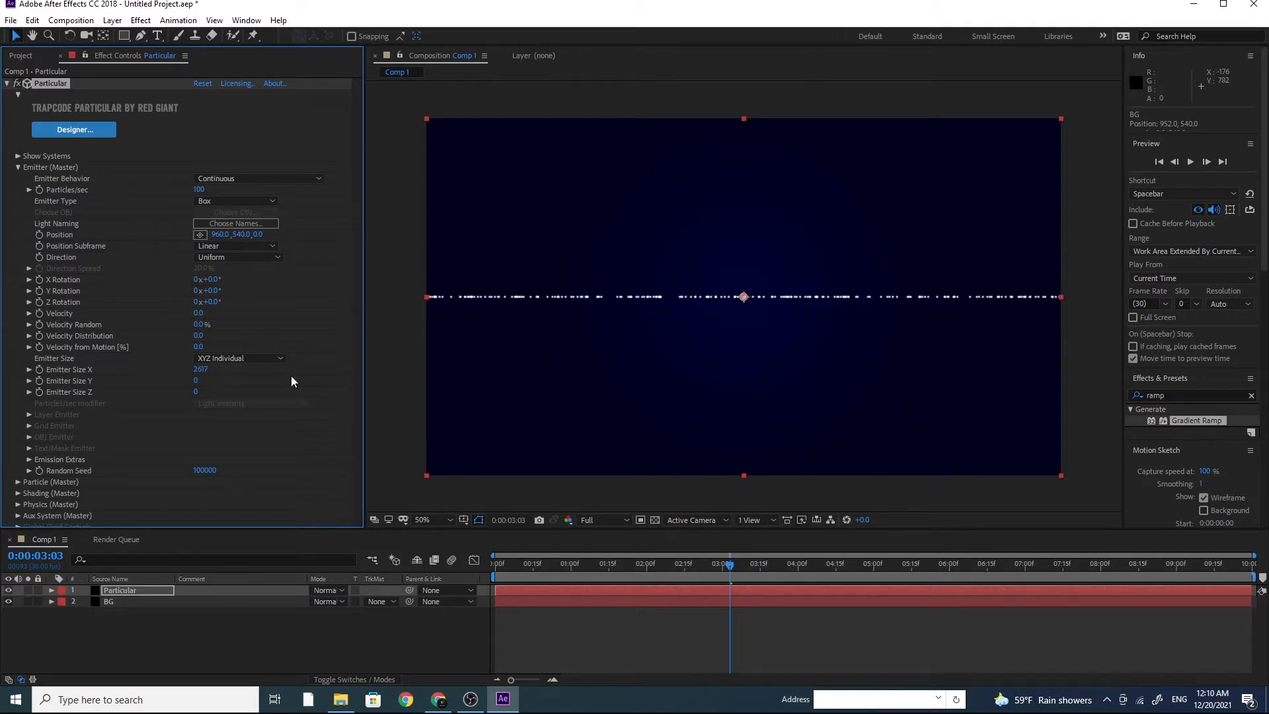
Step: Set the emitter's Particles/sec to 10000
left_click(201, 190)
type("10000")
key("Return")
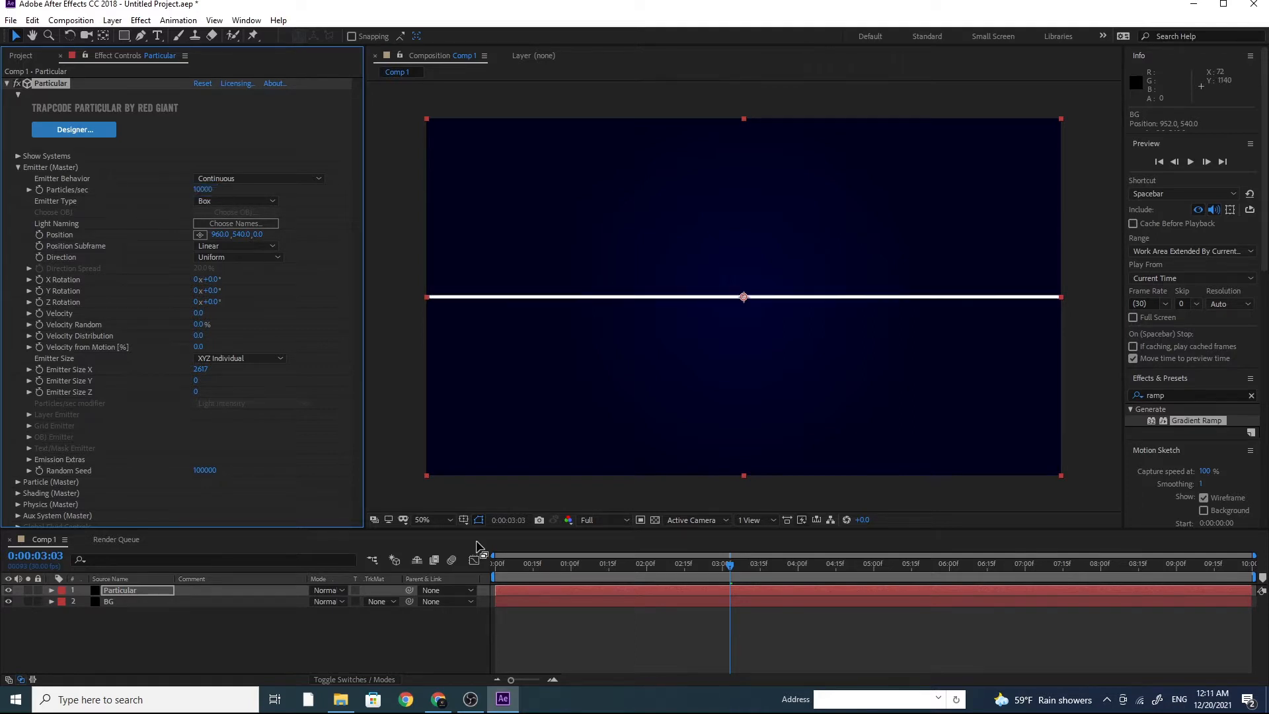
Step: Add an emitter Position keyframe at 0:00:02:00 and reveal the Particular layer's keyframed properties in the timeline
left_click_drag(732, 564, 649, 571)
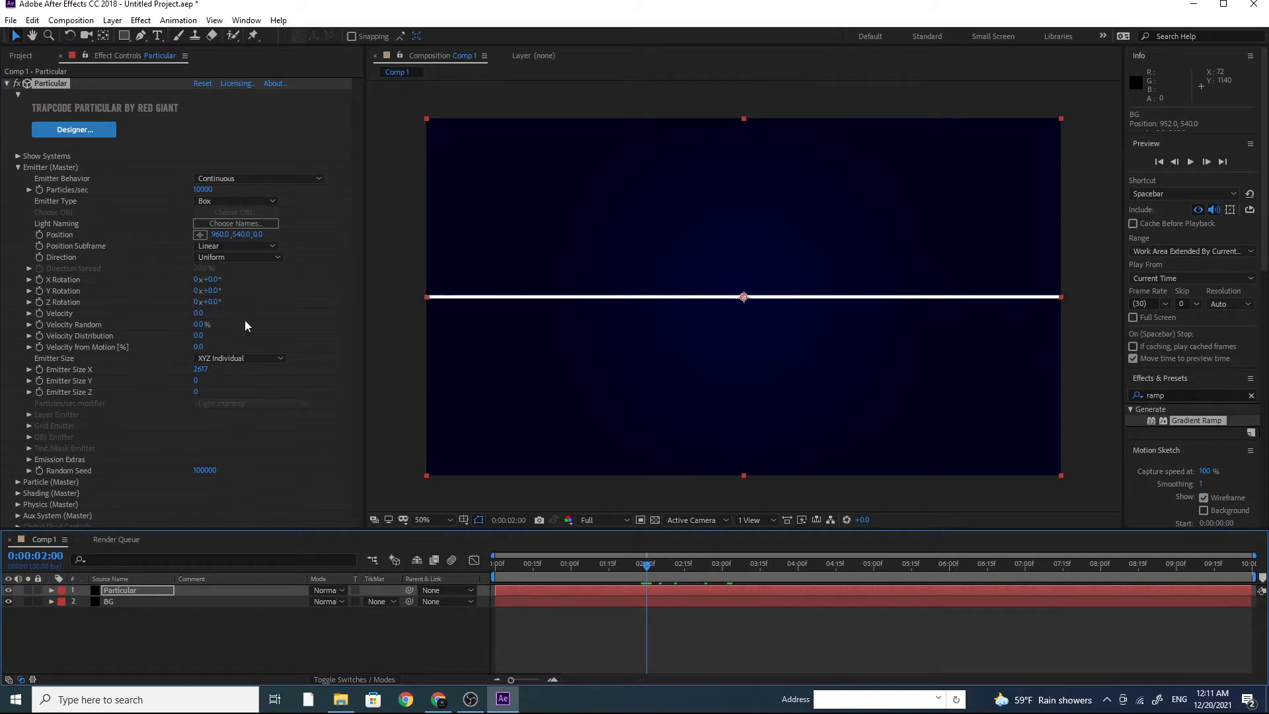
left_click(40, 236)
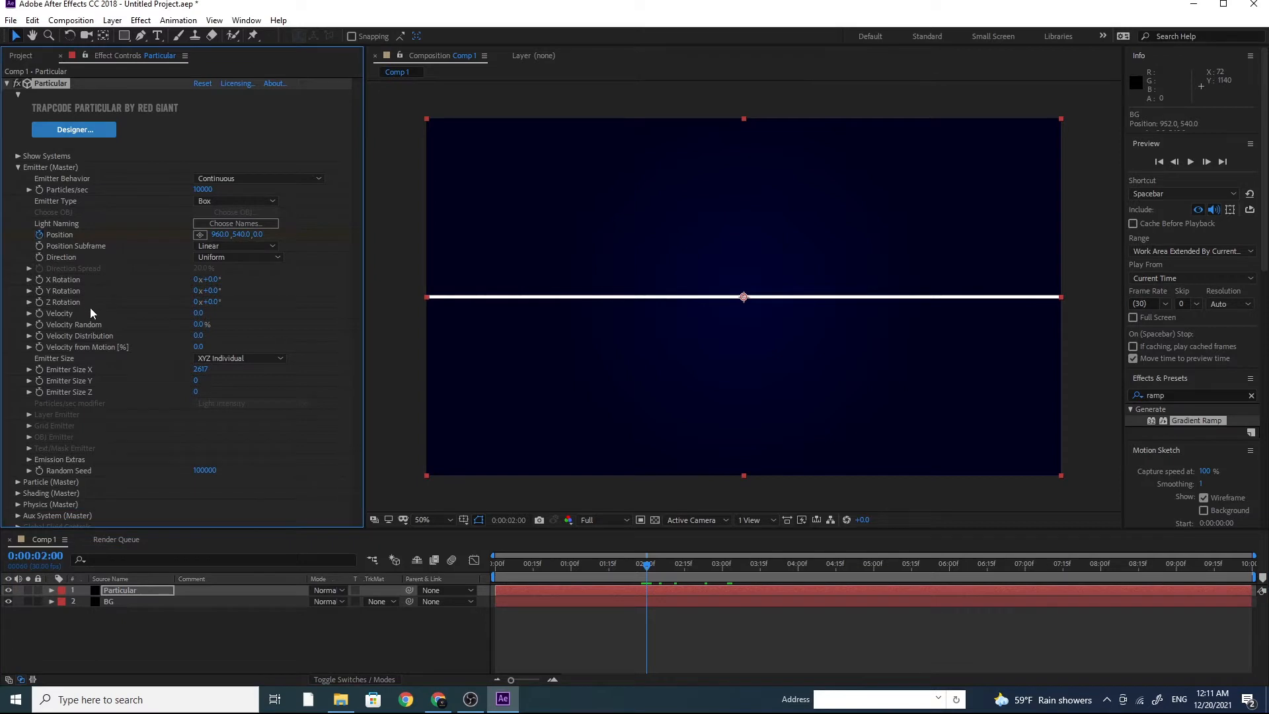
key("u")
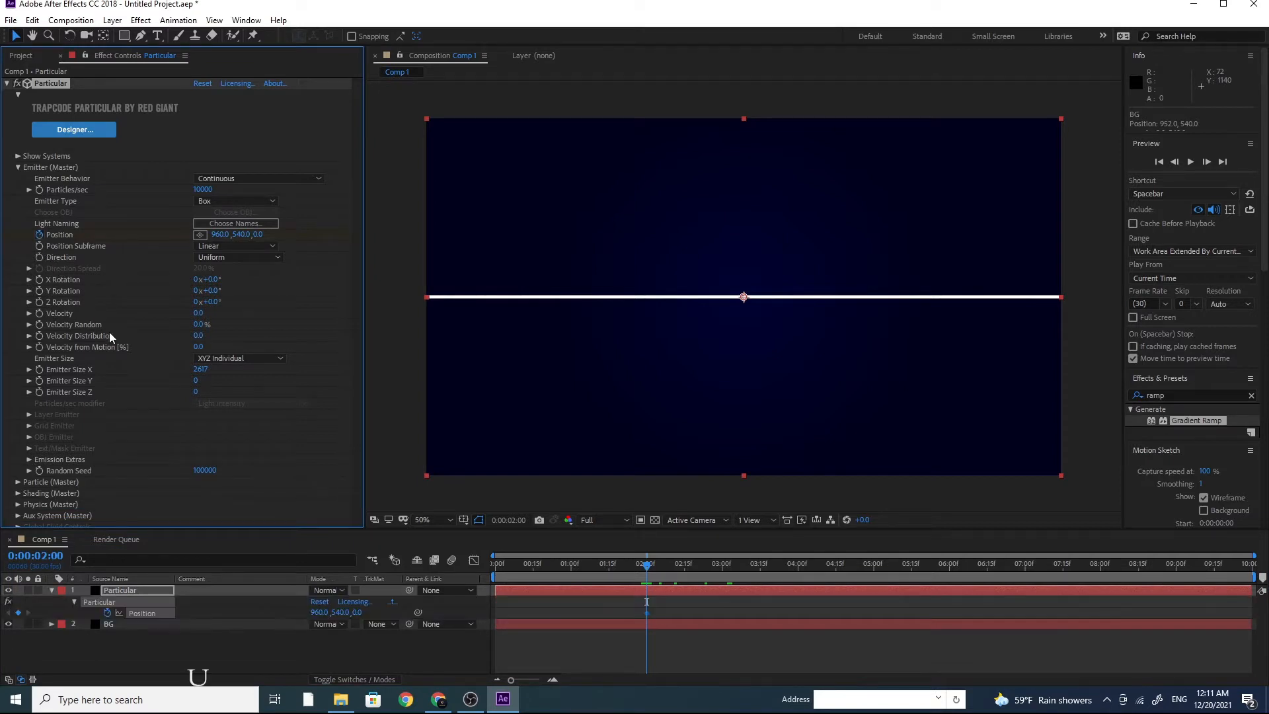
Step: Keyframe the emitter Position's Y value to 1186 at 0:00:00:00, placing it below the frame, and scrub to 0:00:02:19 to preview
left_click(644, 567)
left_click_drag(624, 564, 455, 554)
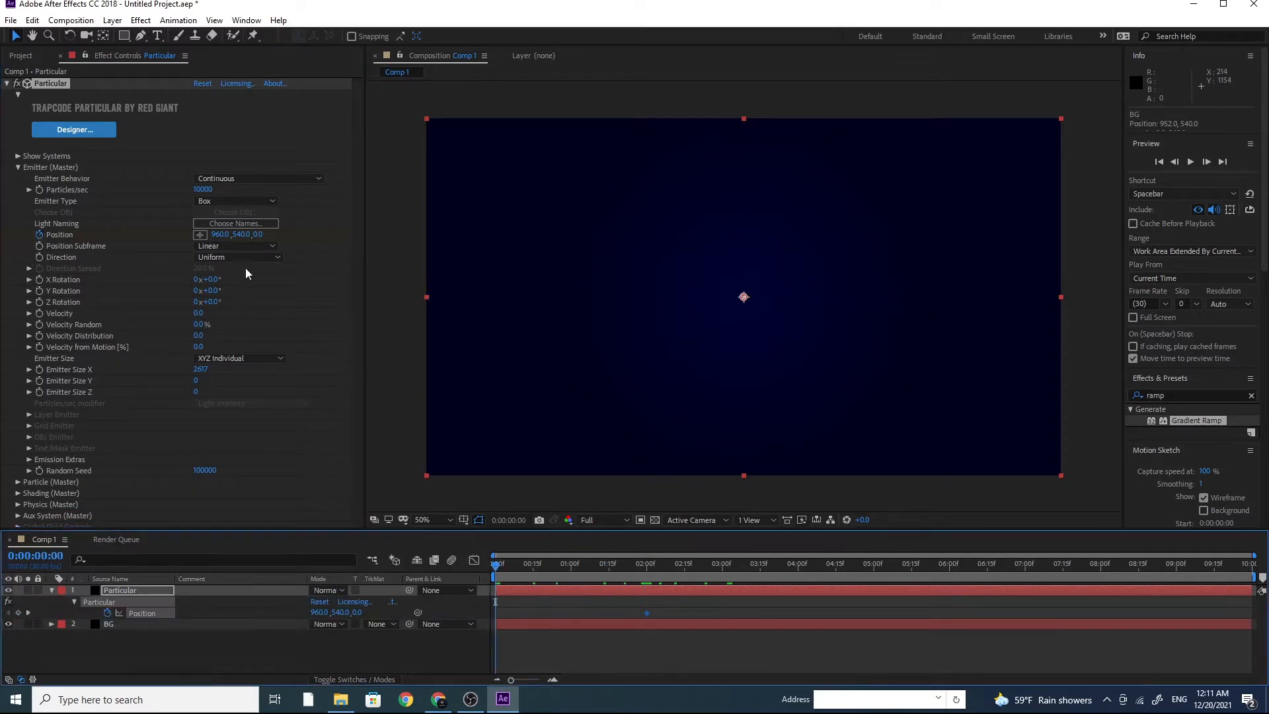
left_click_drag(240, 238, 581, 320)
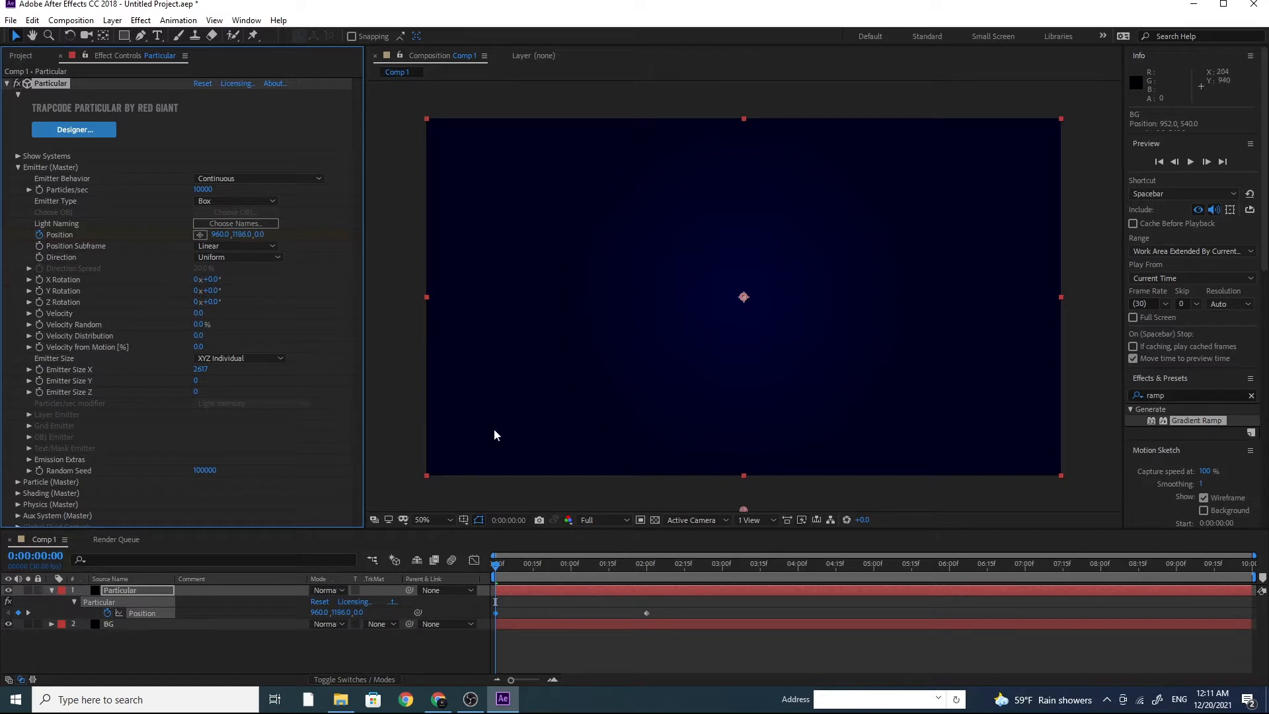
left_click_drag(501, 565, 692, 572)
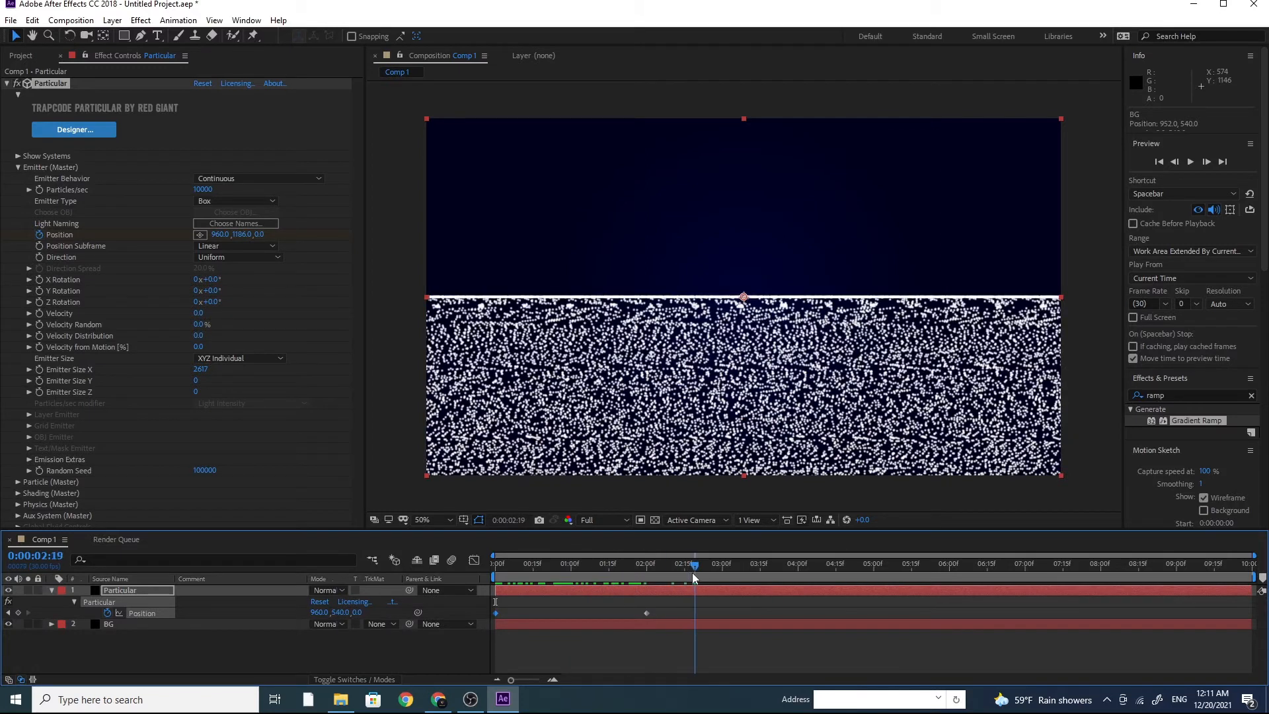
Step: Set the main particles' Life to 1 second and their Size to 1
left_click(18, 169)
left_click(18, 179)
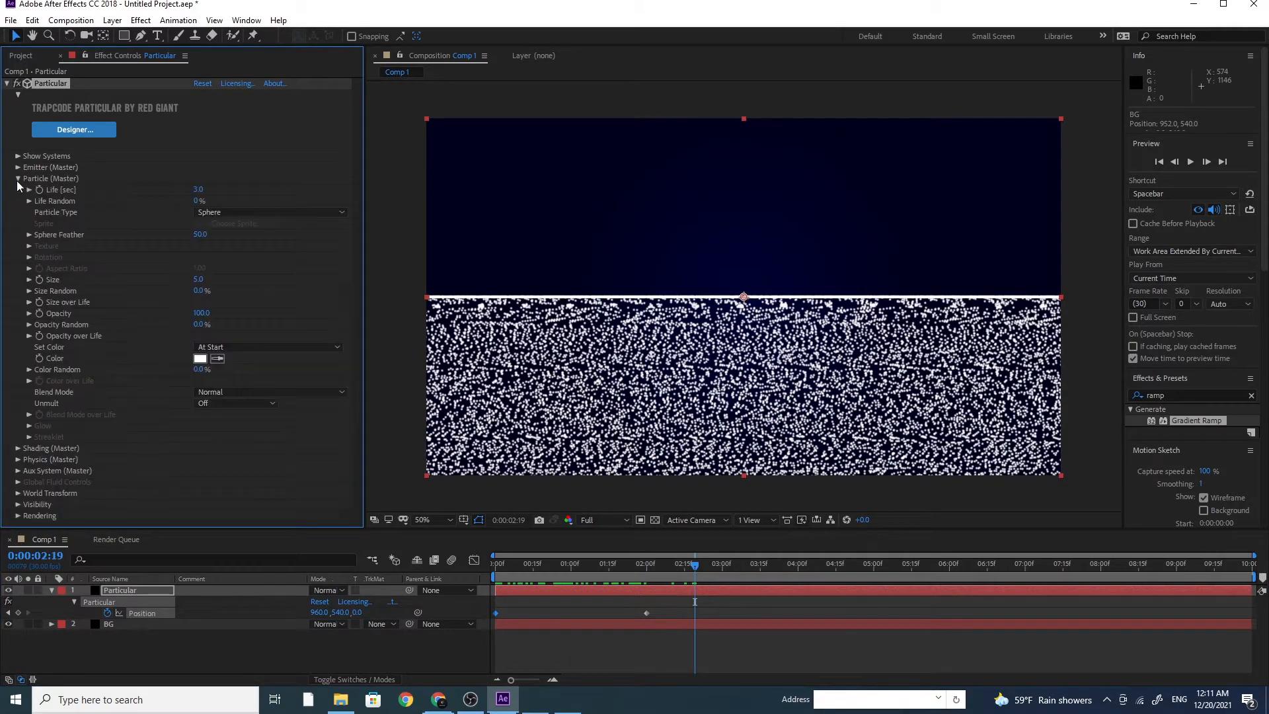
left_click(198, 190)
type("1")
key("Return")
left_click(199, 279)
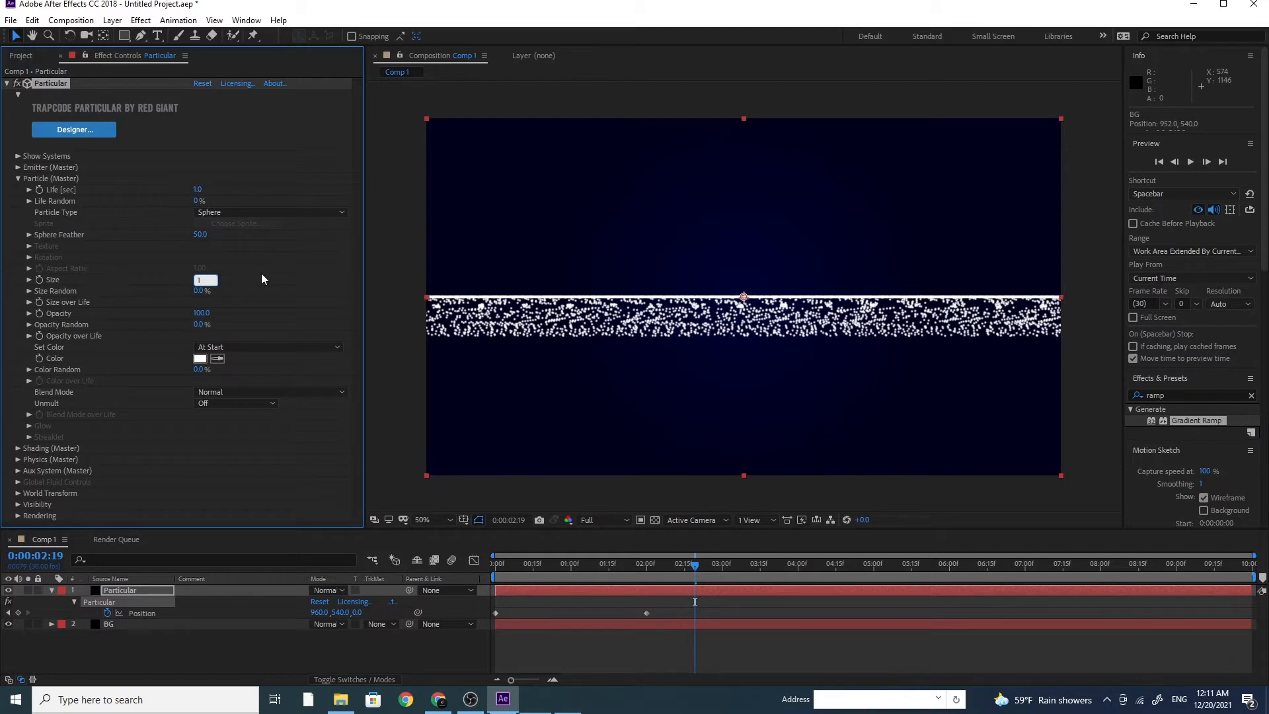
key("Return")
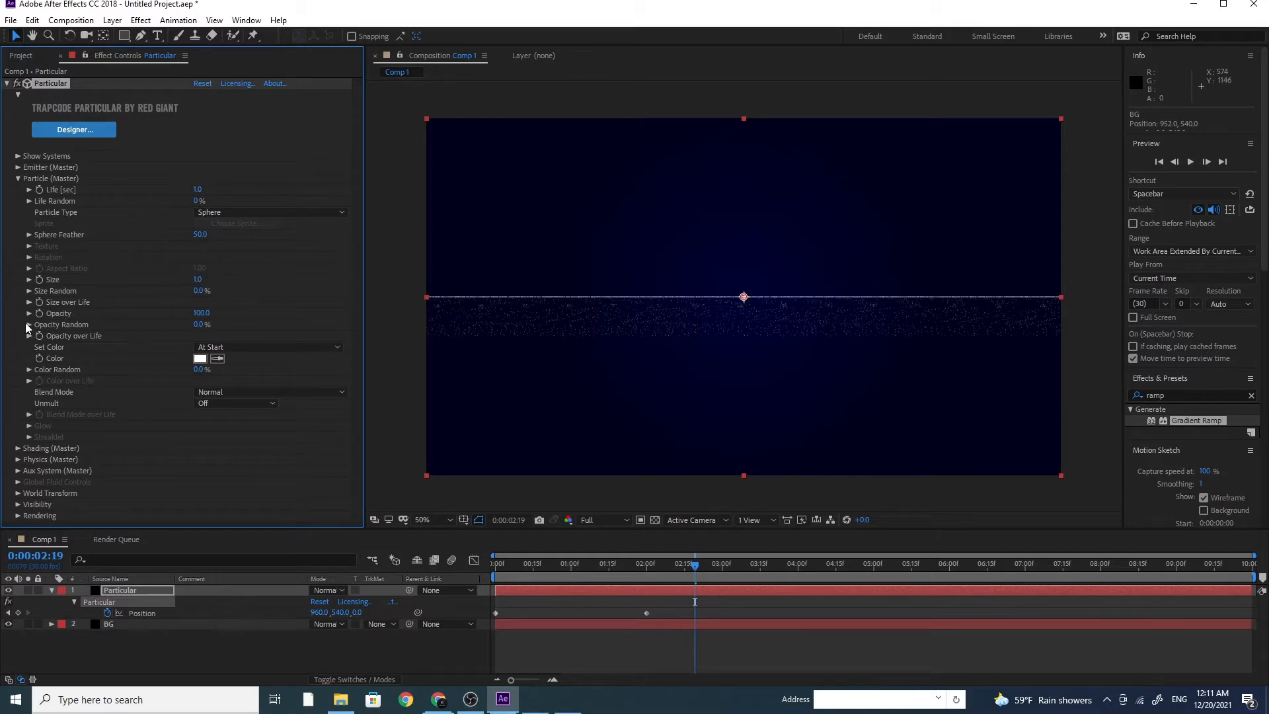
Step: Apply the linear descending preset curve to the main particles' Opacity over Life and Size over Life
left_click(27, 335)
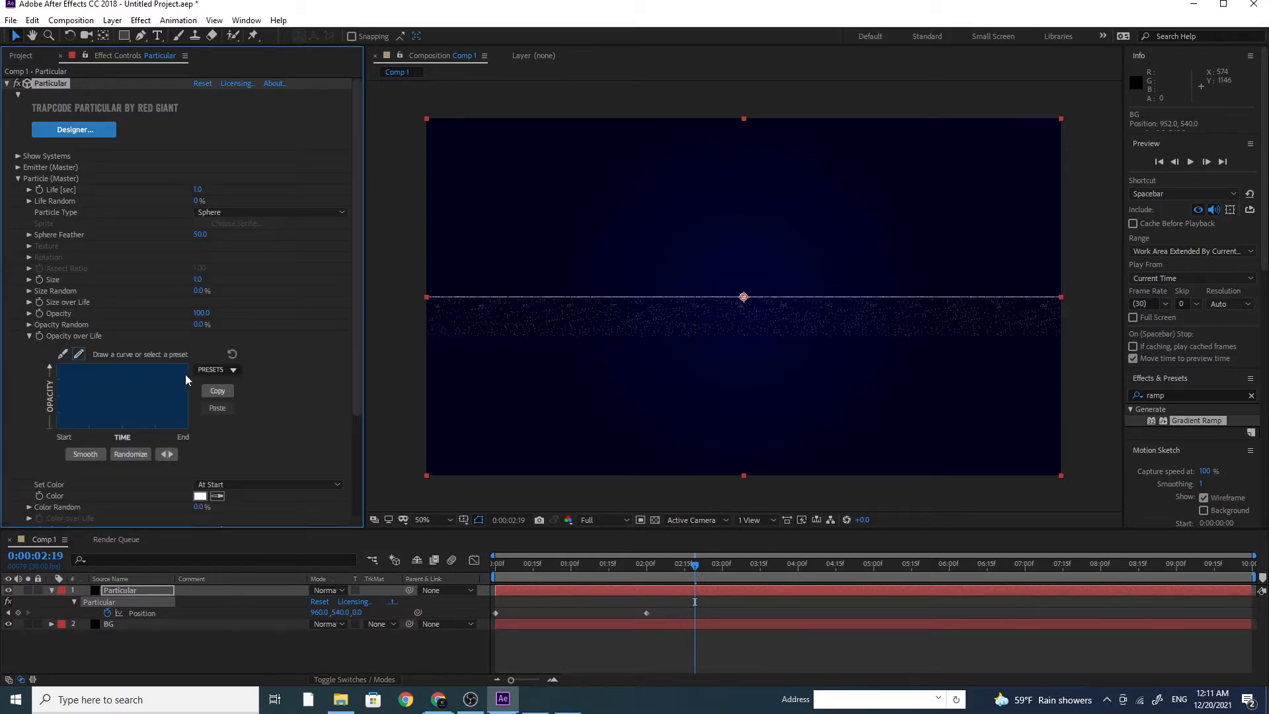
left_click(229, 372)
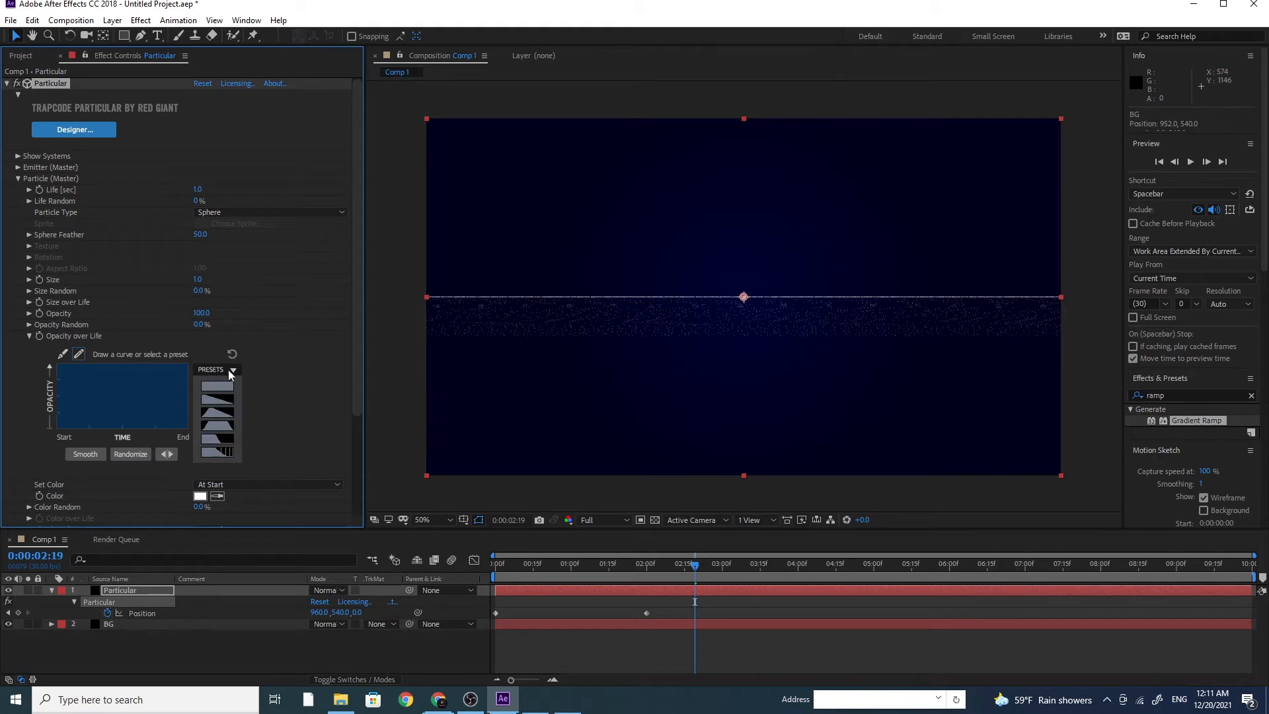
left_click(231, 404)
left_click_drag(356, 311, 359, 387)
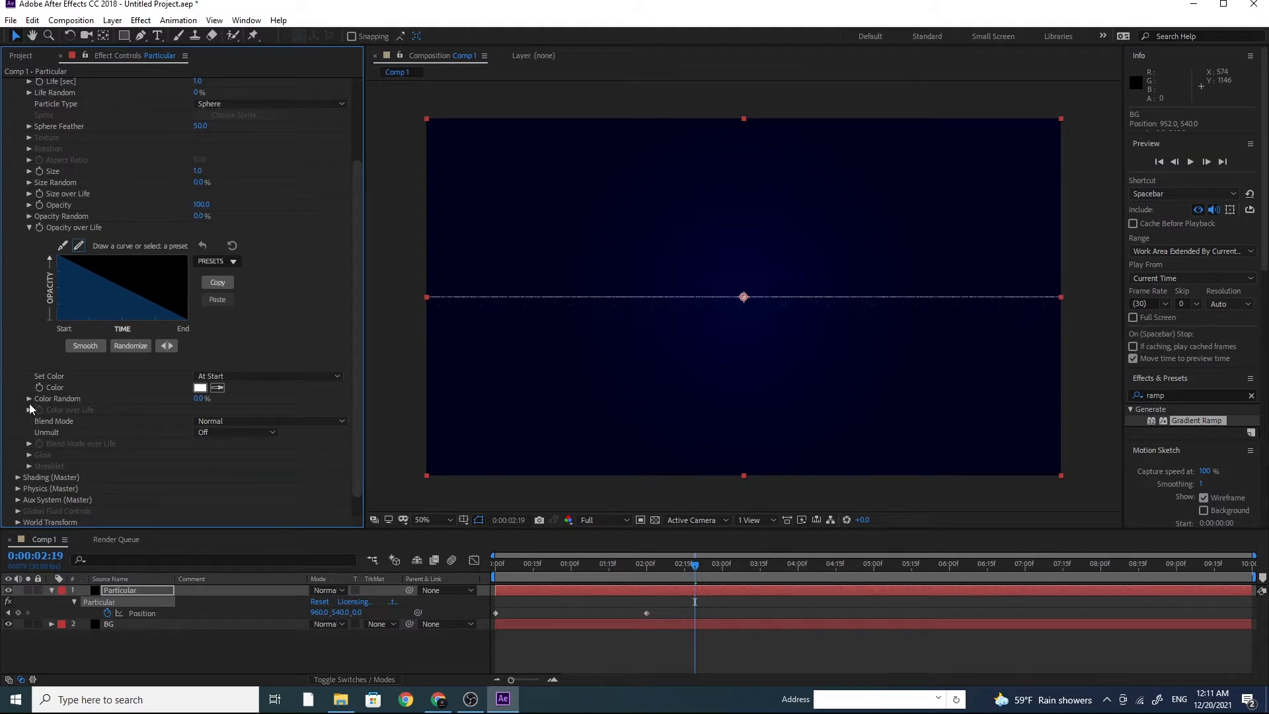
left_click(27, 194)
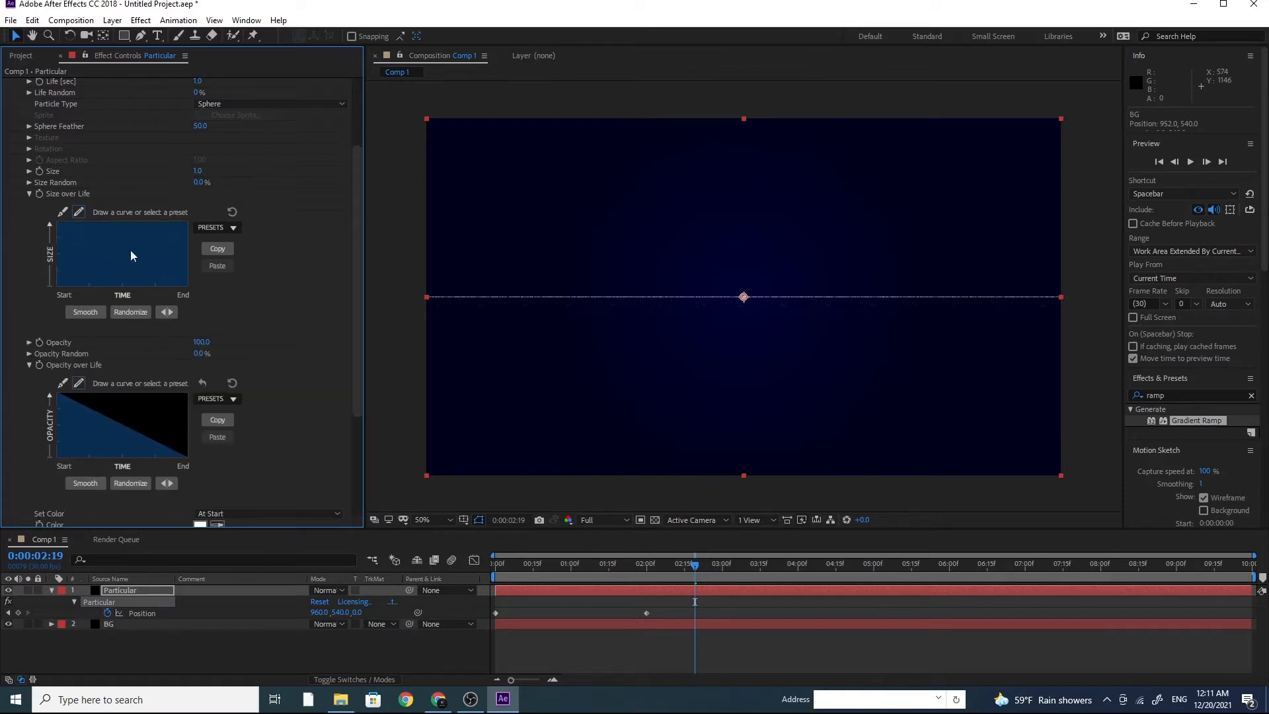
left_click(217, 228)
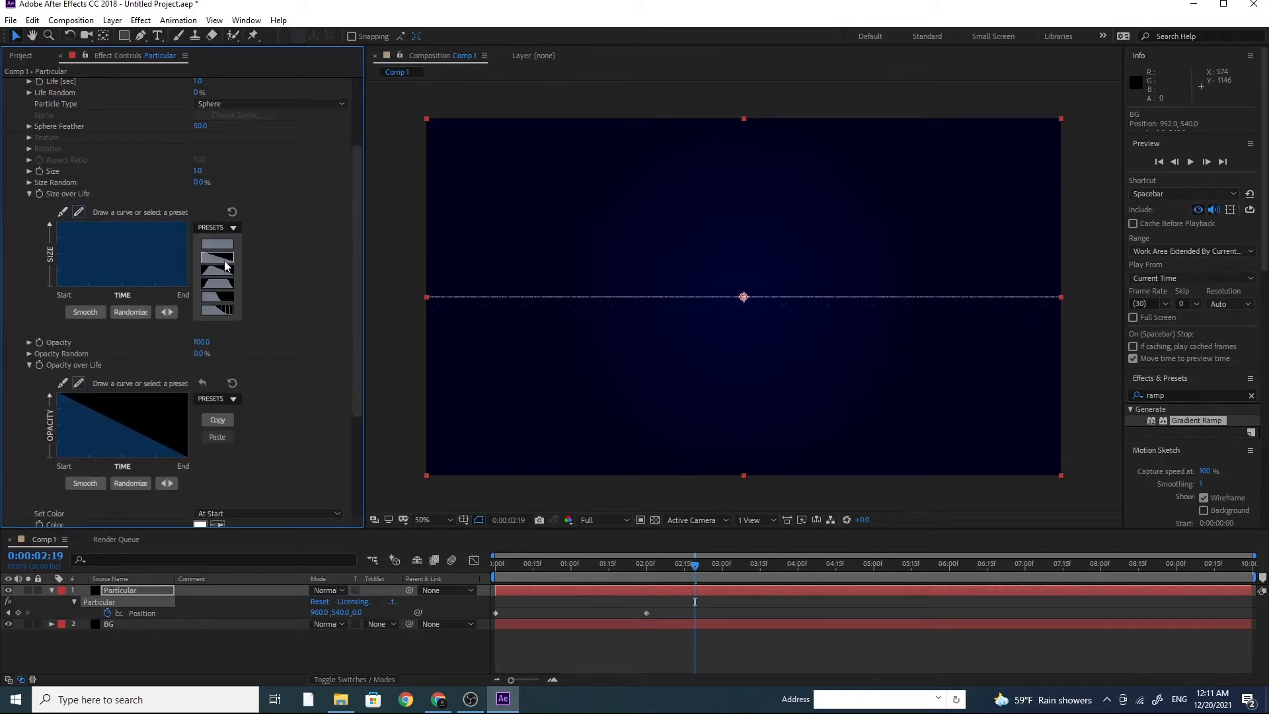
left_click(218, 258)
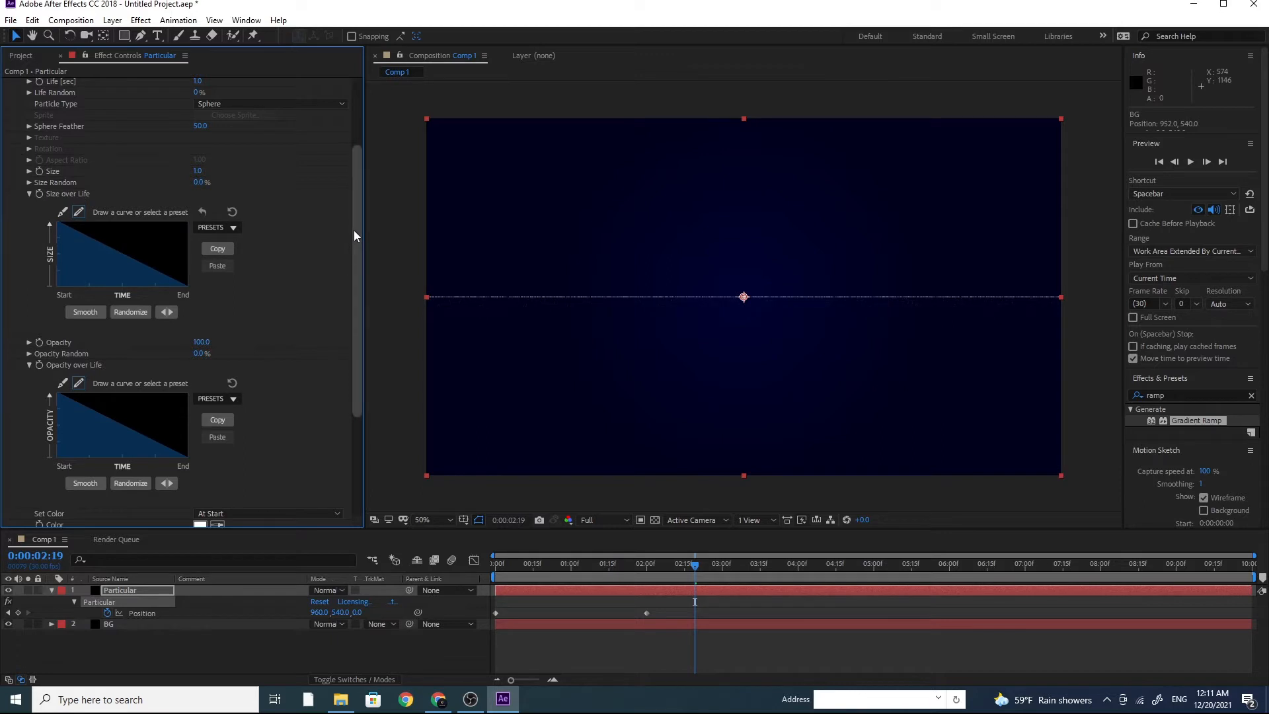
Step: Set Affect Size to 6 in the Turbulence Field of the main Air physics
left_click_drag(356, 231, 363, 347)
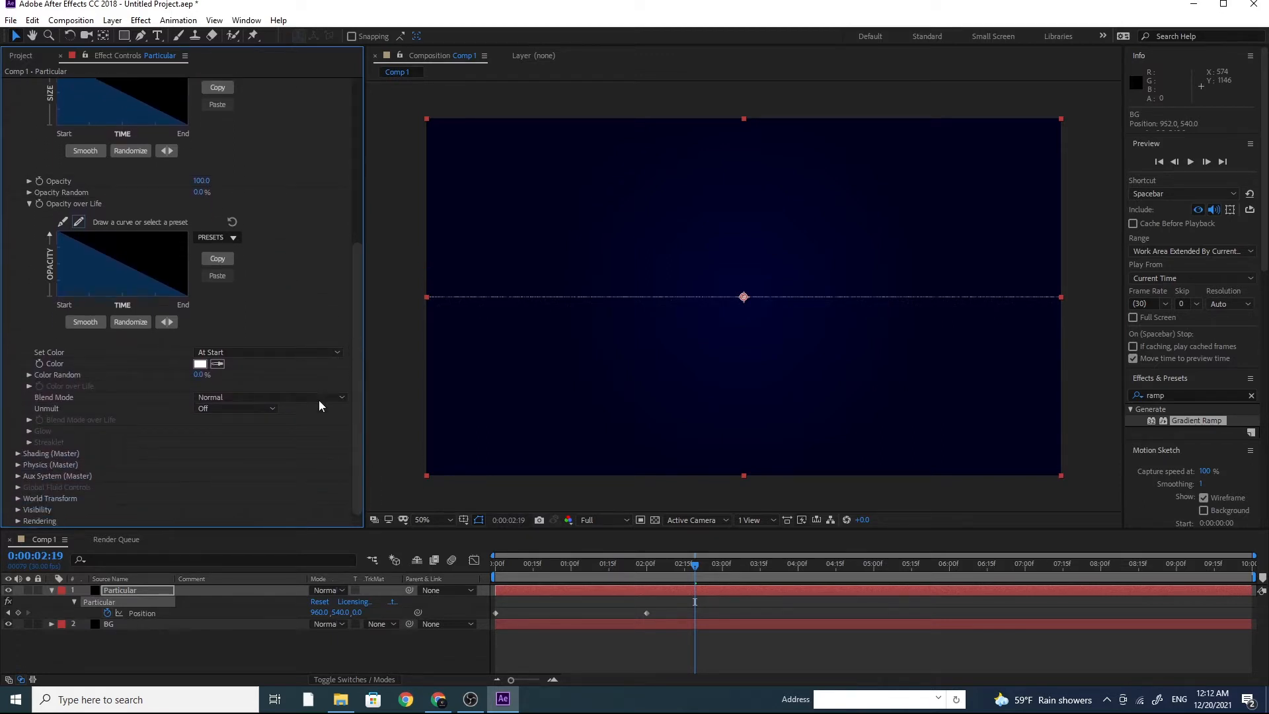
left_click(17, 465)
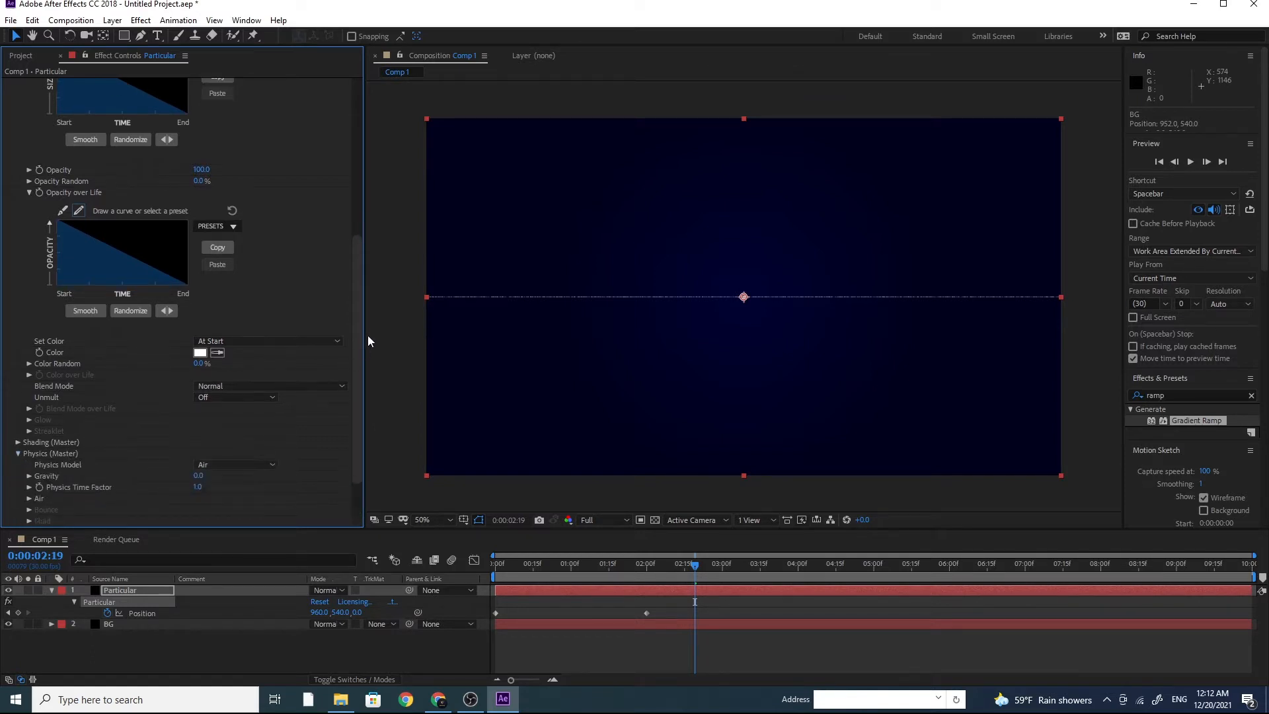
left_click_drag(358, 312, 360, 369)
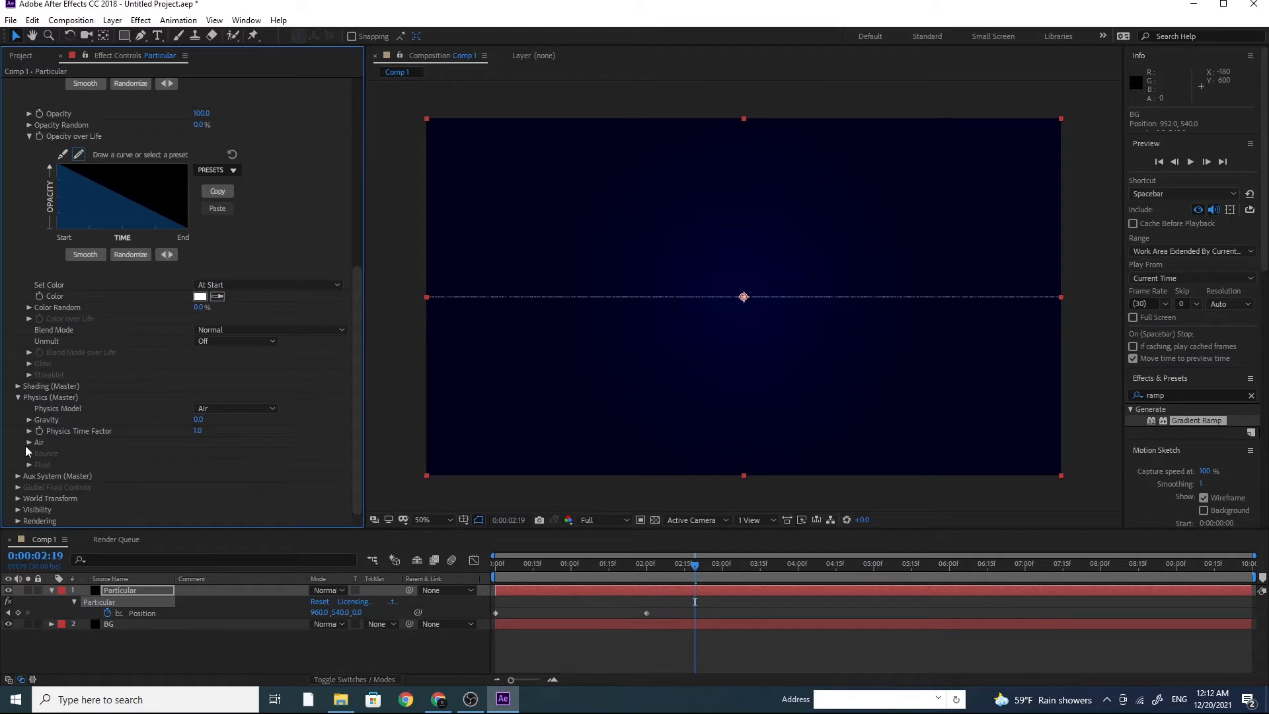
left_click(29, 443)
scroll(26, 446, "down", 2)
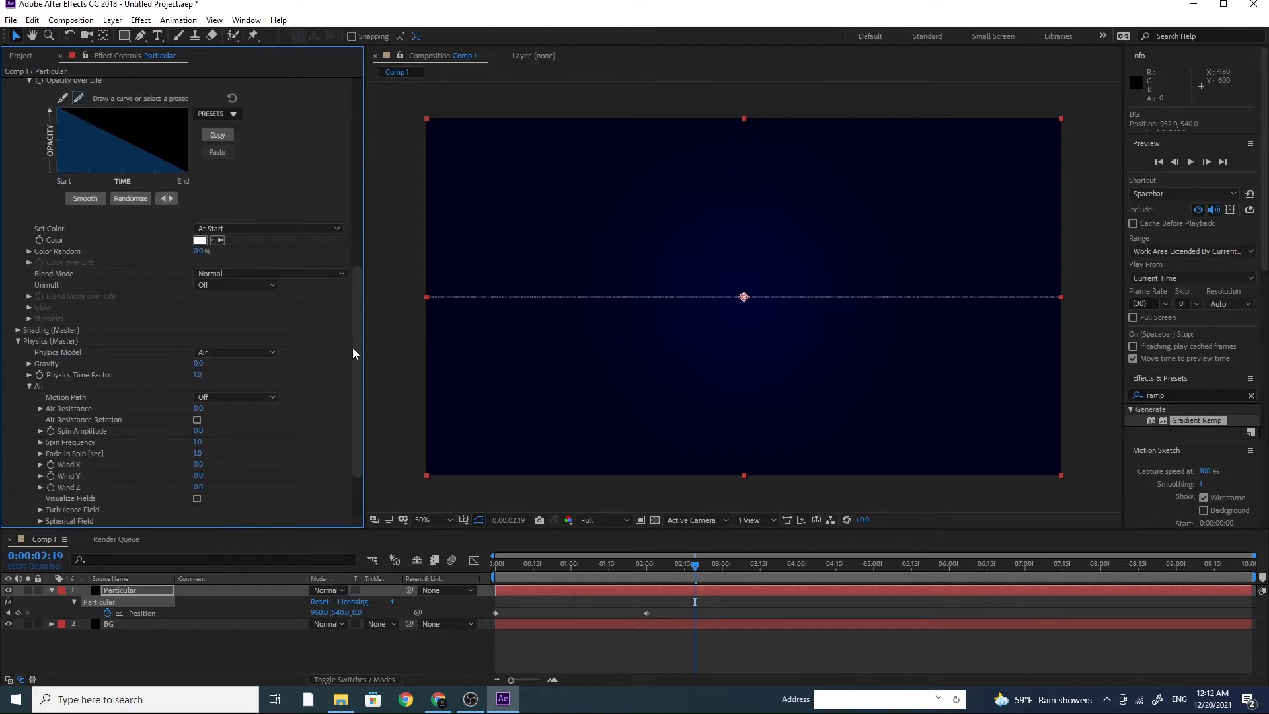
left_click_drag(353, 354, 359, 406)
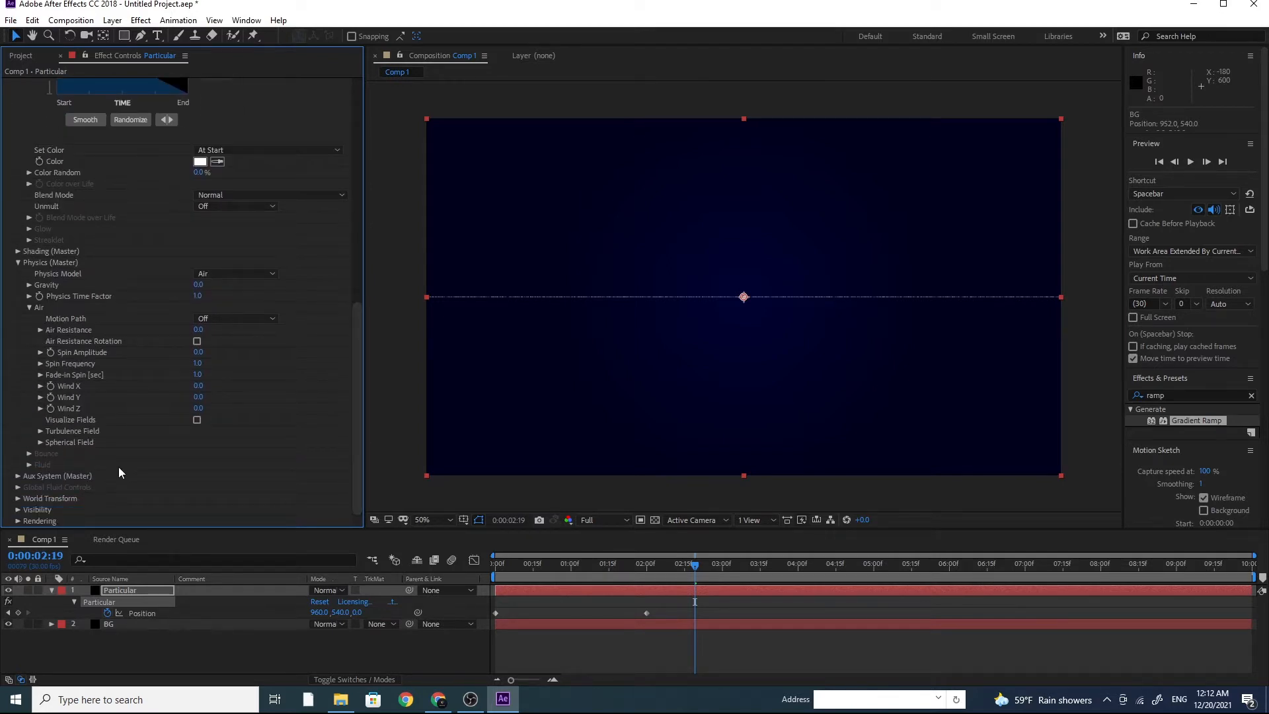
left_click(40, 431)
scroll(199, 469, "down", 2)
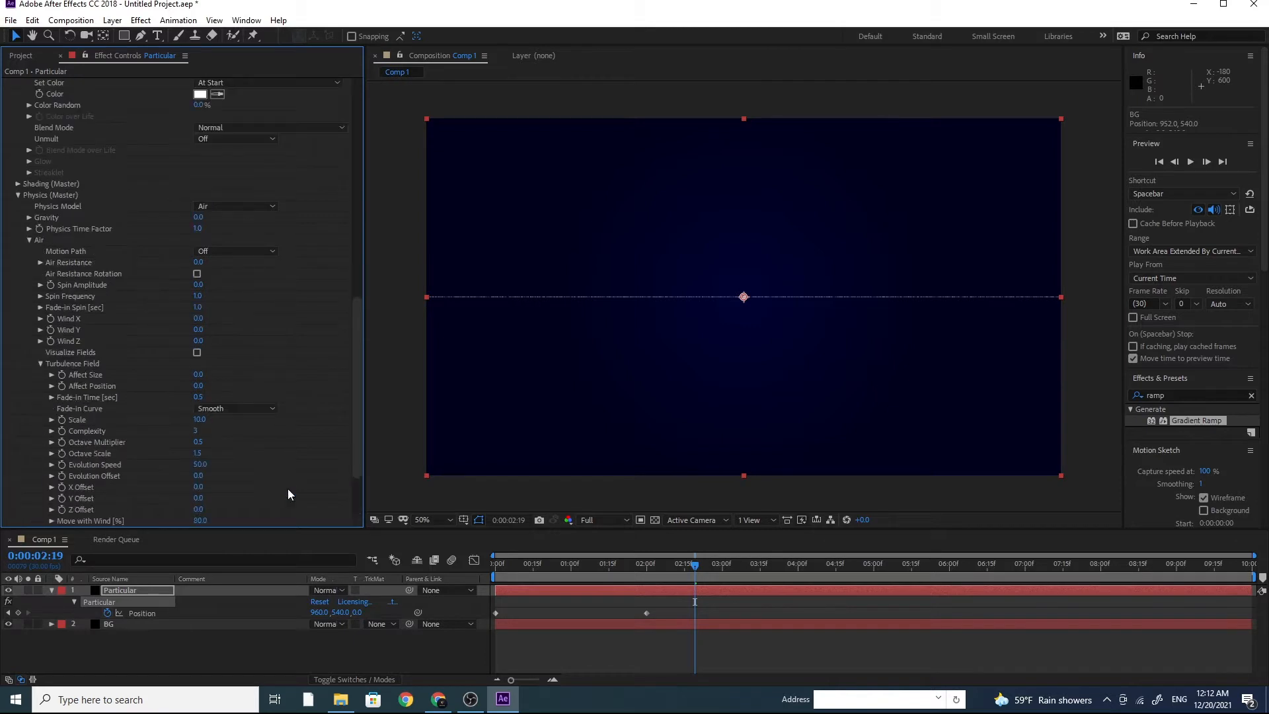
left_click_drag(362, 372, 366, 414)
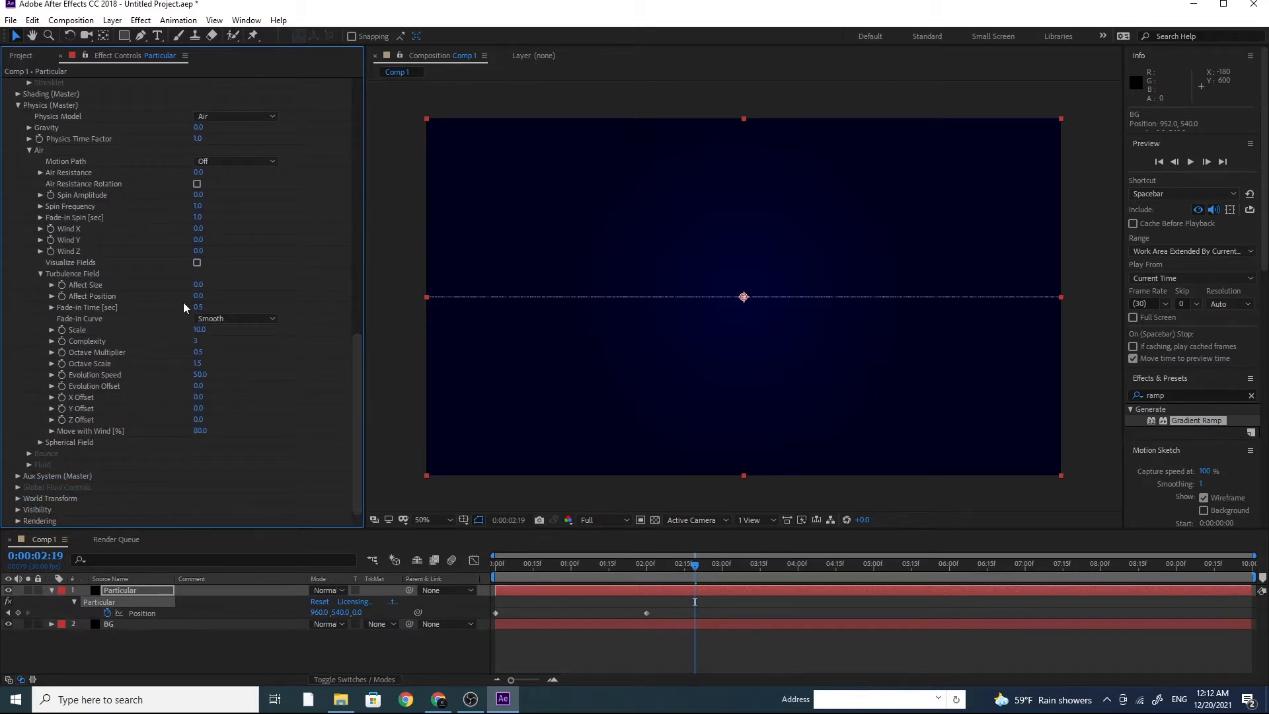
left_click_drag(198, 285, 436, 328)
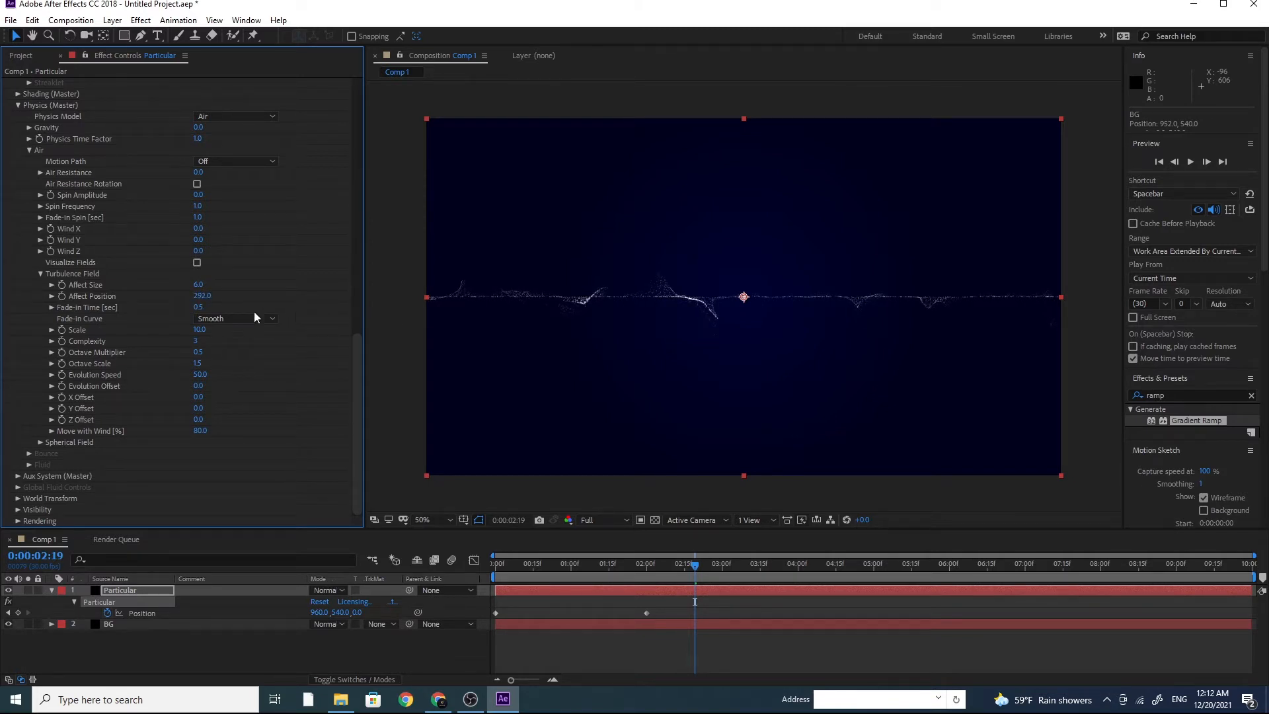
Step: Set the Turbulence Field's Affect Position to 350 and scrub back to 0:00:02:13 to check the distortion
left_click_drag(204, 300, 247, 300)
left_click(202, 297)
type("350")
mouse_move(698, 566)
left_mouse_down()
mouse_move(664, 571)
mouse_move(685, 568)
left_mouse_up()
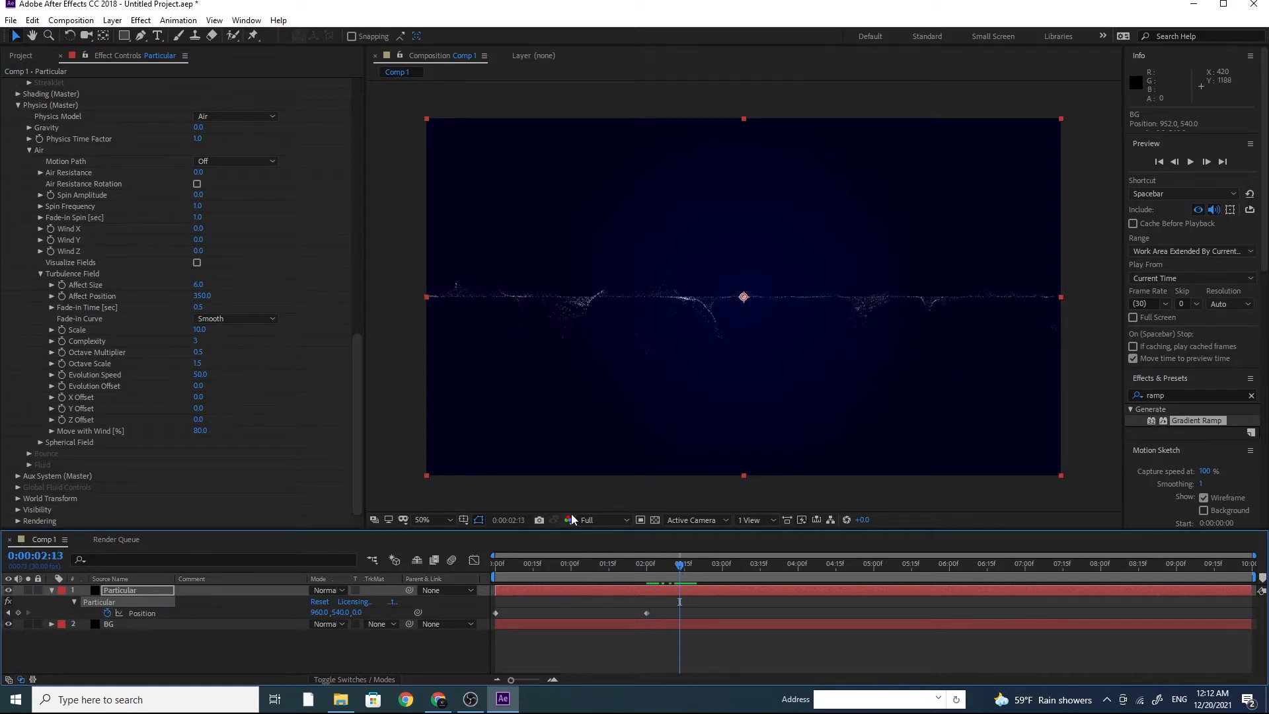
left_click(359, 374)
Step: Preview the turbulent particle rise from 0:00:00:00 and park the playhead at 0:00:02:03
left_click_drag(689, 567, 494, 575)
key("space")
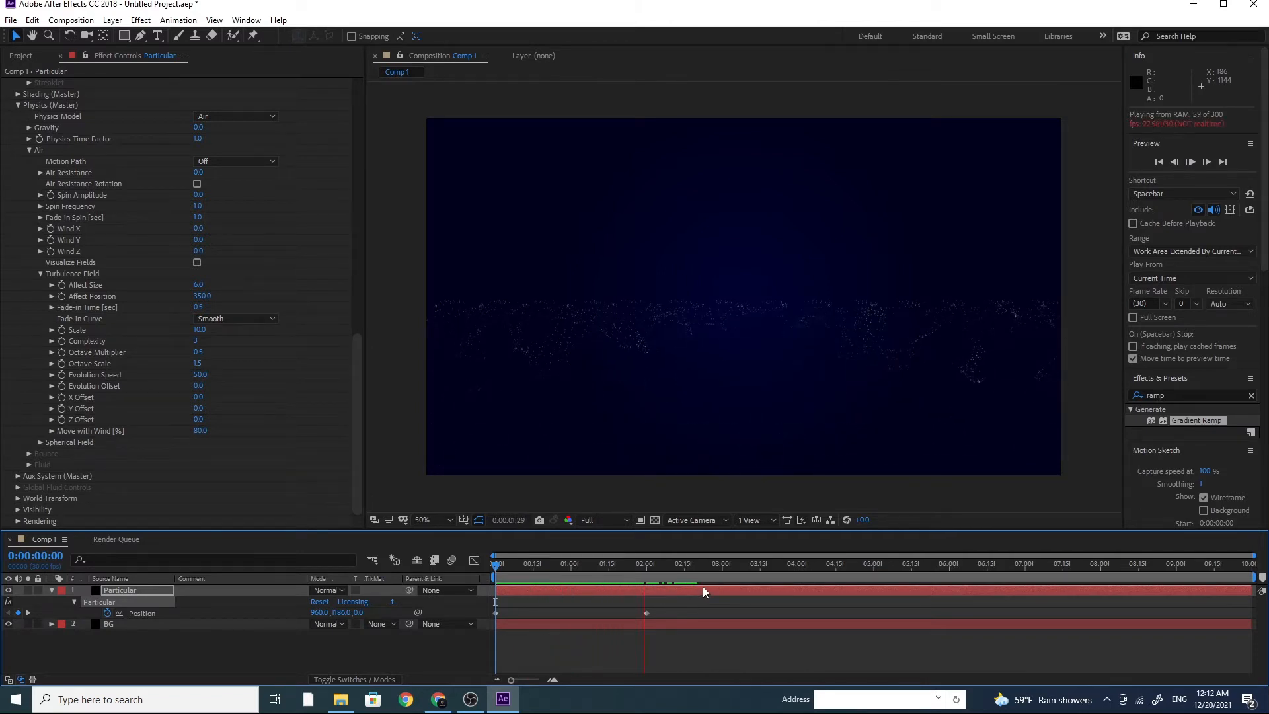
key("space")
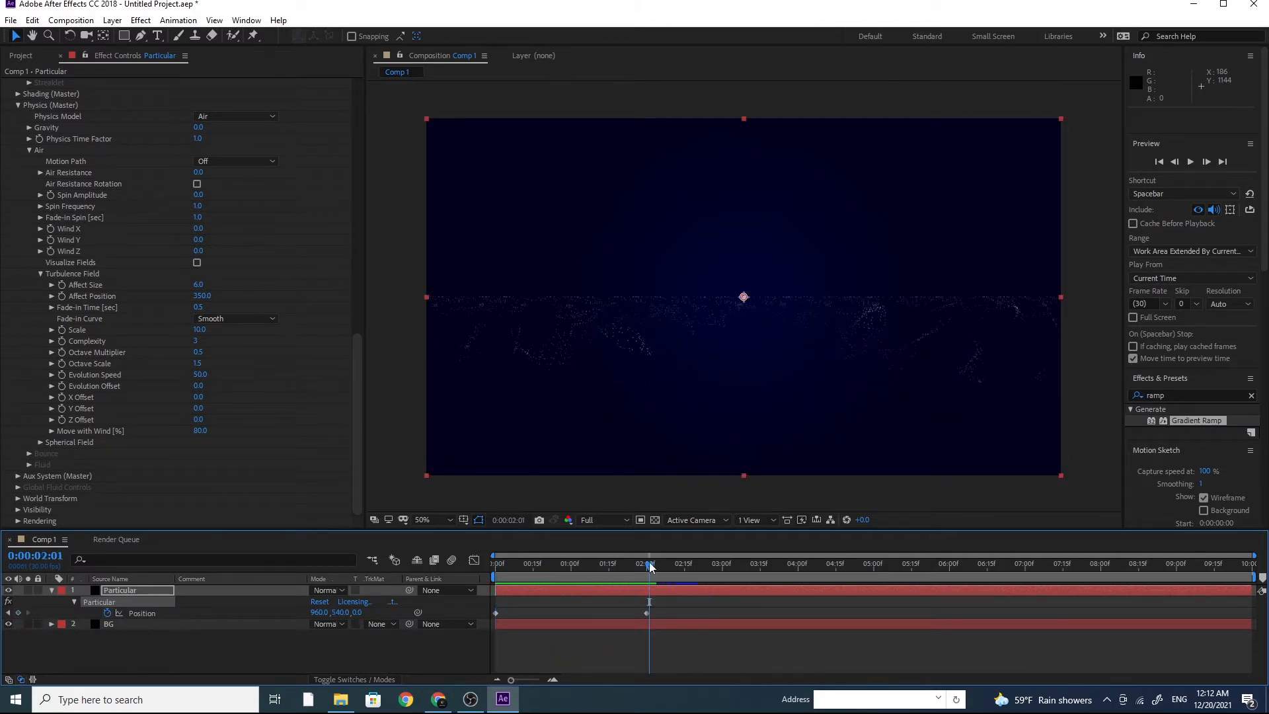
left_click_drag(651, 567, 654, 566)
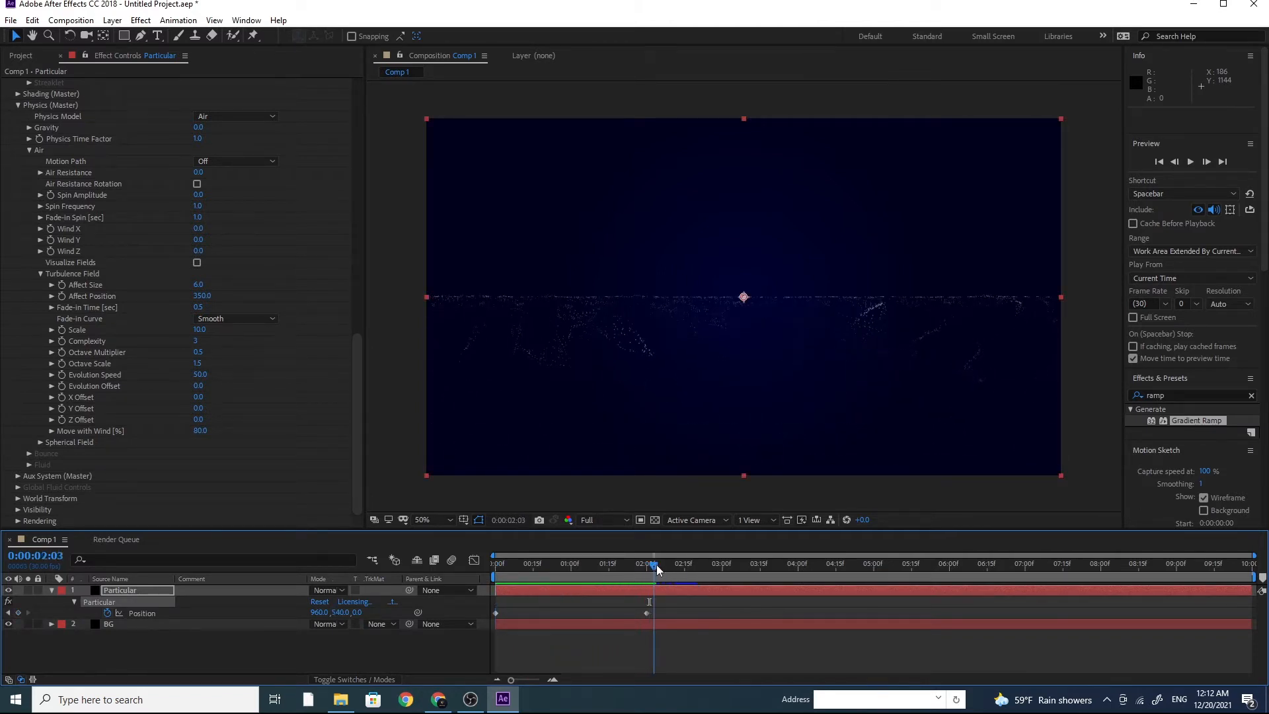
Step: Set the Turbulence Field's Fade-in Time to 0 seconds
left_click(198, 306)
type("0")
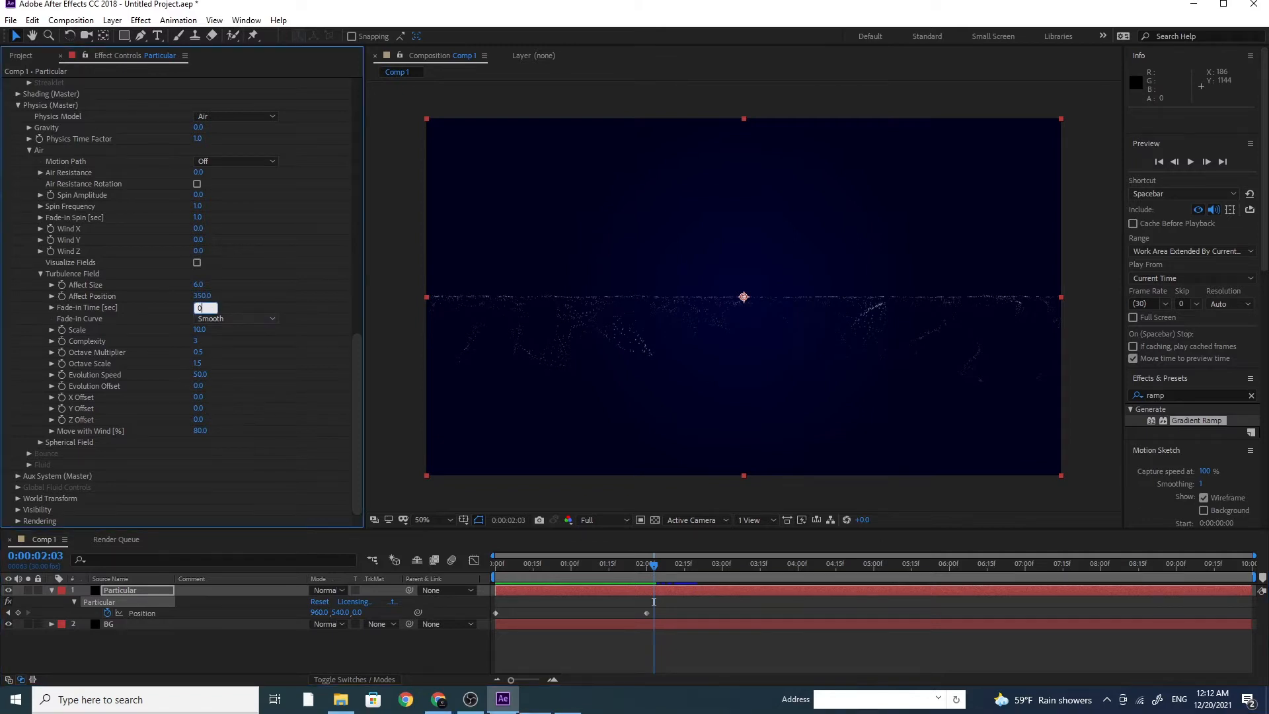
key("Return")
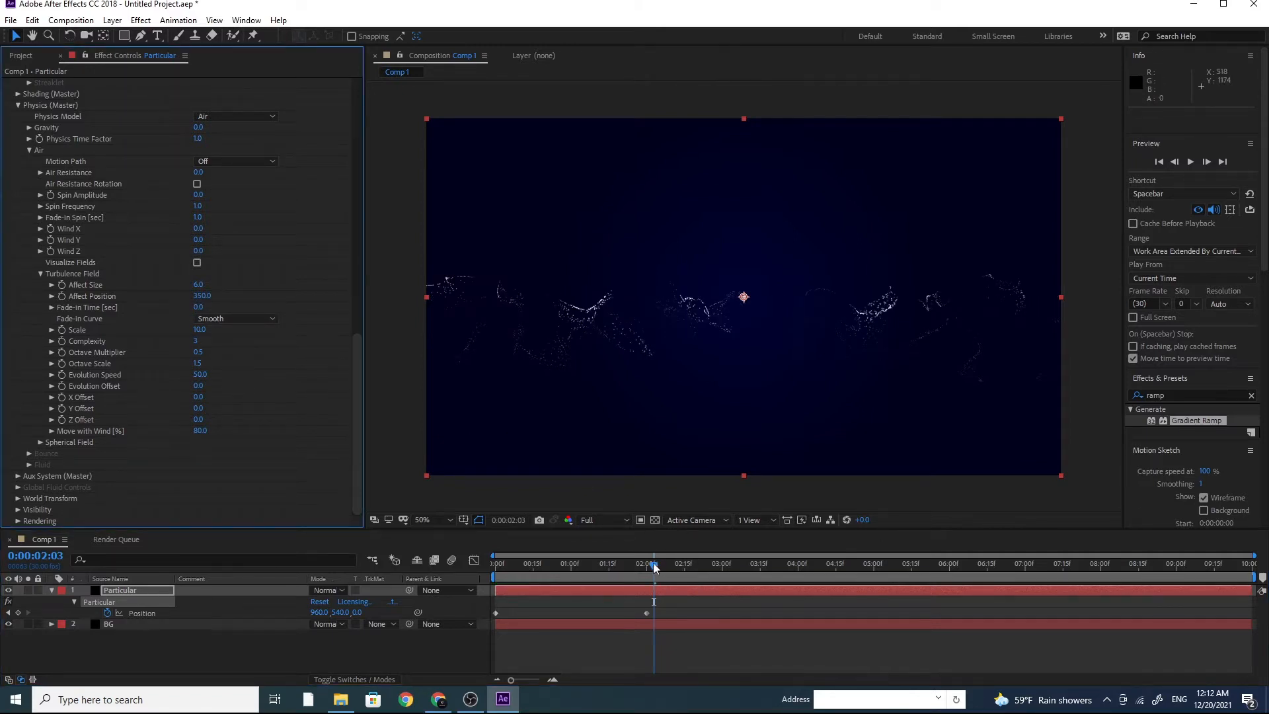
Step: Change the emitter Position keyframe at 0:00:02:00 to a Y value of about -228, above the frame
mouse_move(654, 567)
left_mouse_down()
mouse_move(564, 566)
mouse_move(644, 556)
left_mouse_up()
left_click_drag(511, 680, 545, 681)
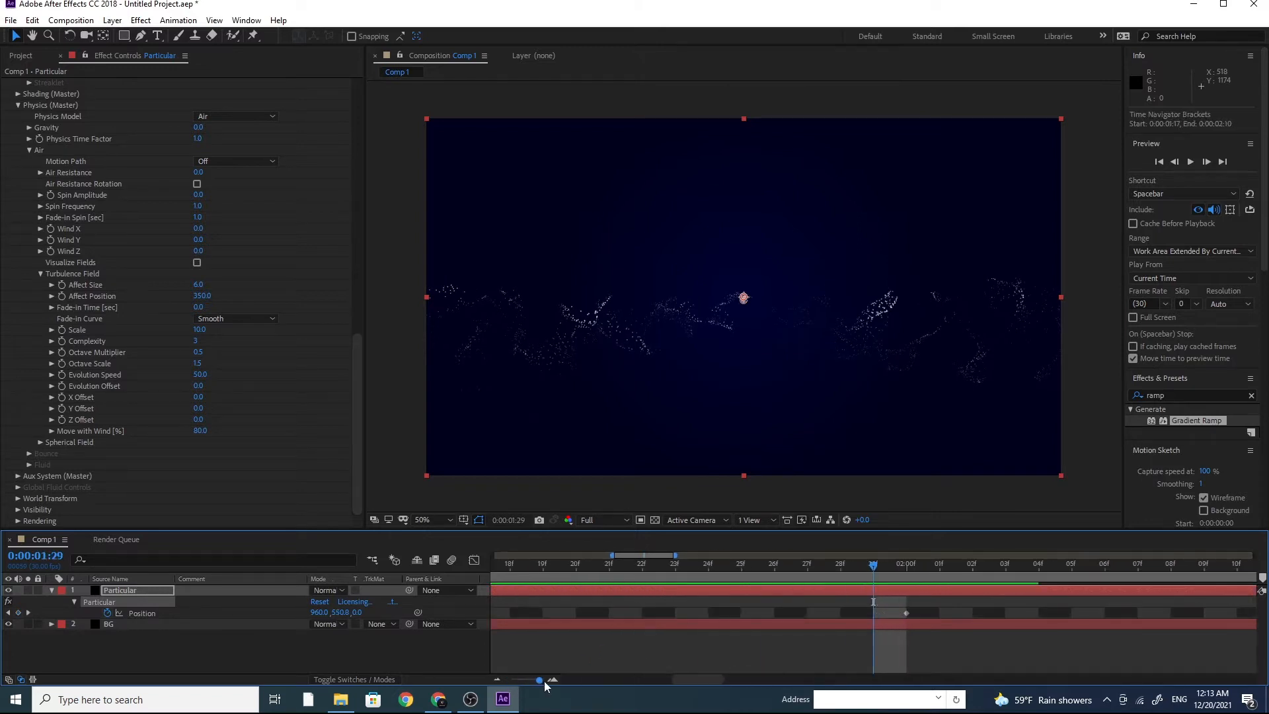
key("Page_Down")
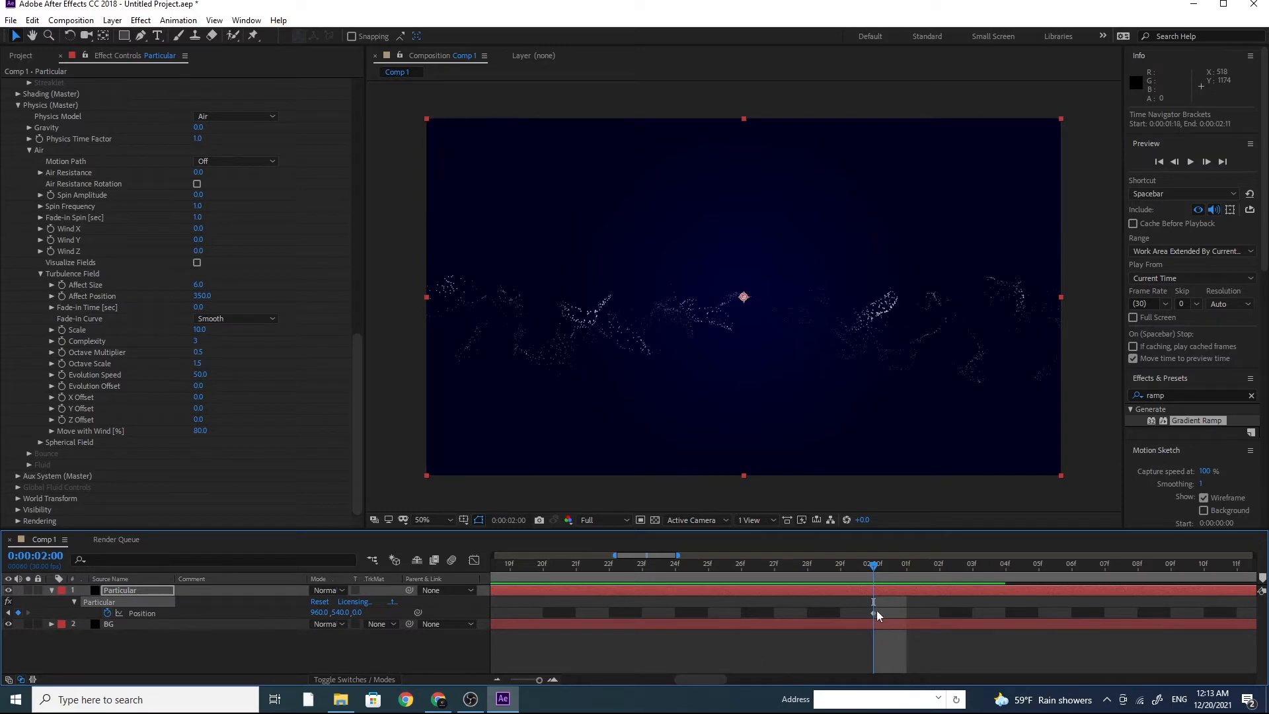
left_click(870, 614)
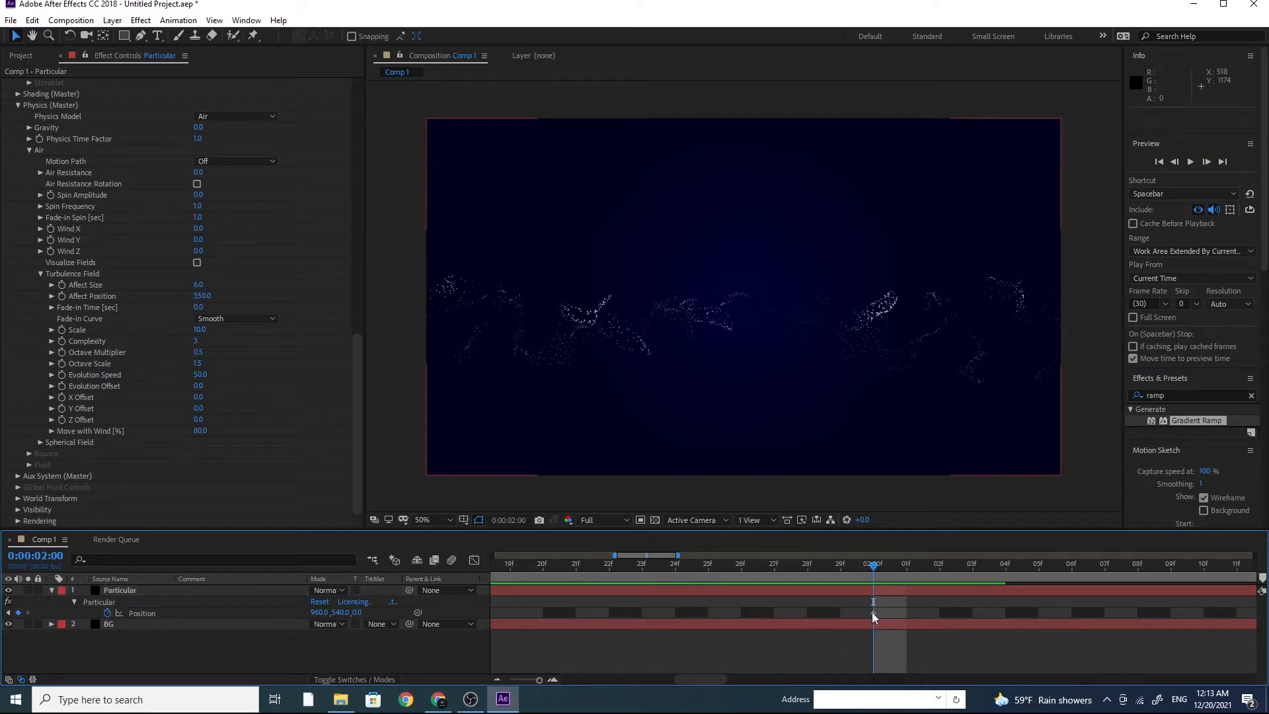
left_click(873, 613)
left_click_drag(362, 370, 341, 86)
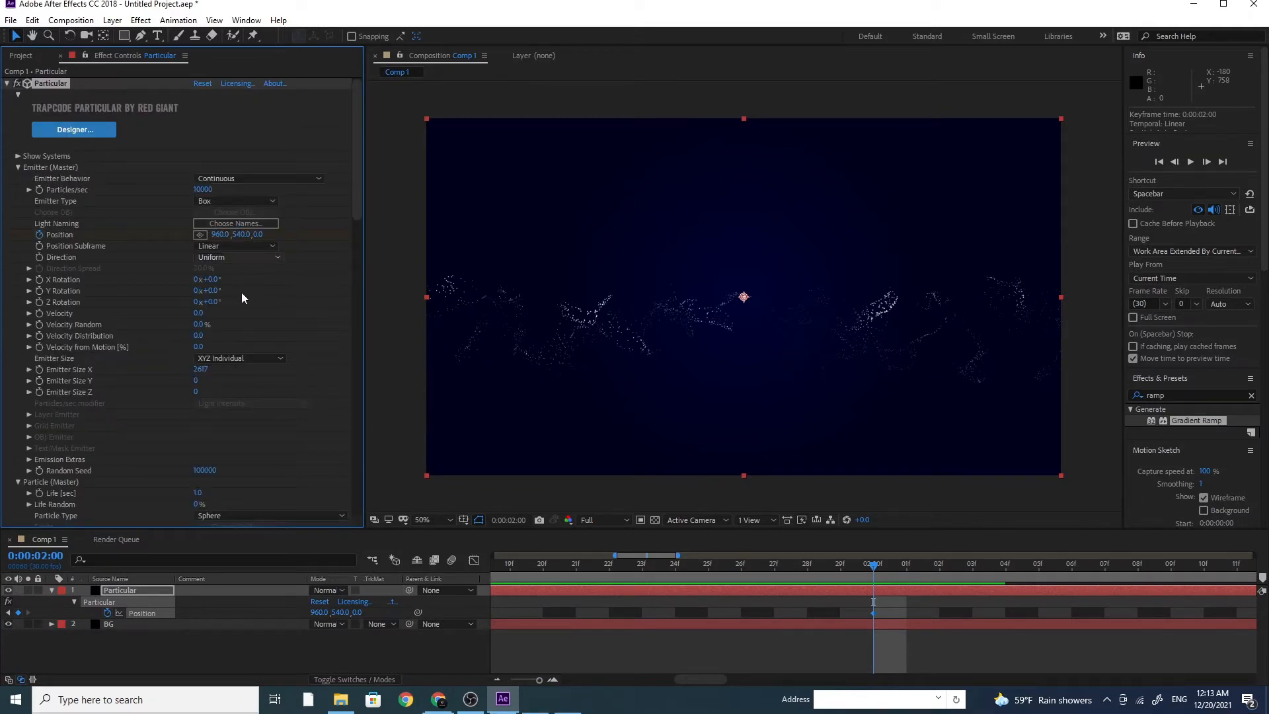
left_click_drag(181, 228, 165, 226)
left_click_drag(243, 234, 228, 236)
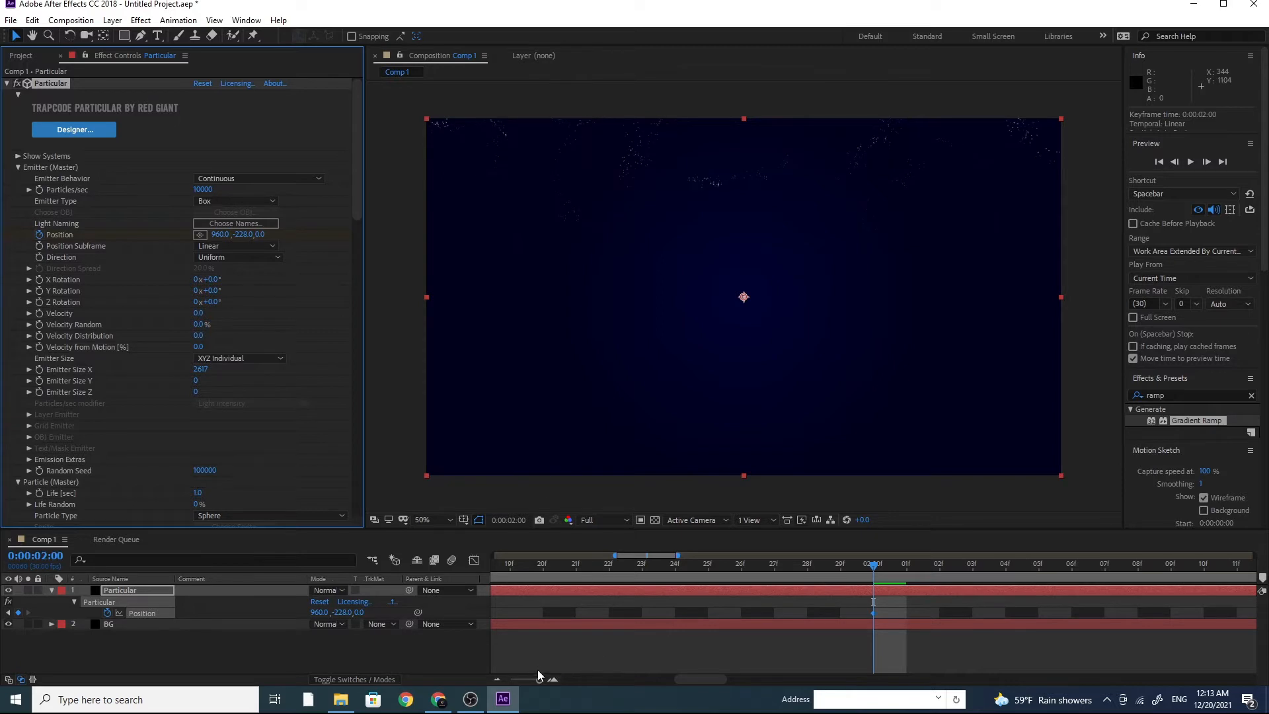
Step: Preview the full upward particle sweep from the start and park the playhead at 0:00:00:28
left_click_drag(538, 671, 481, 675)
left_click_drag(650, 575, 464, 572)
key("space")
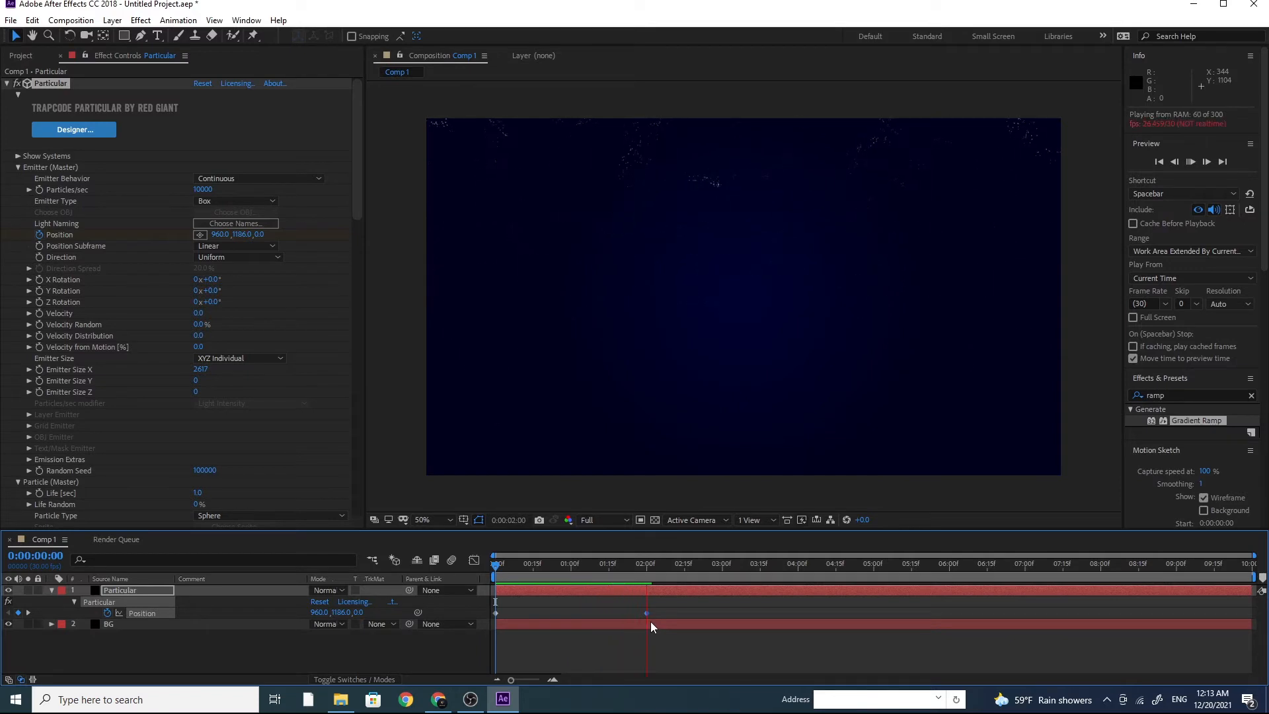
left_click_drag(648, 566, 481, 577)
key("space")
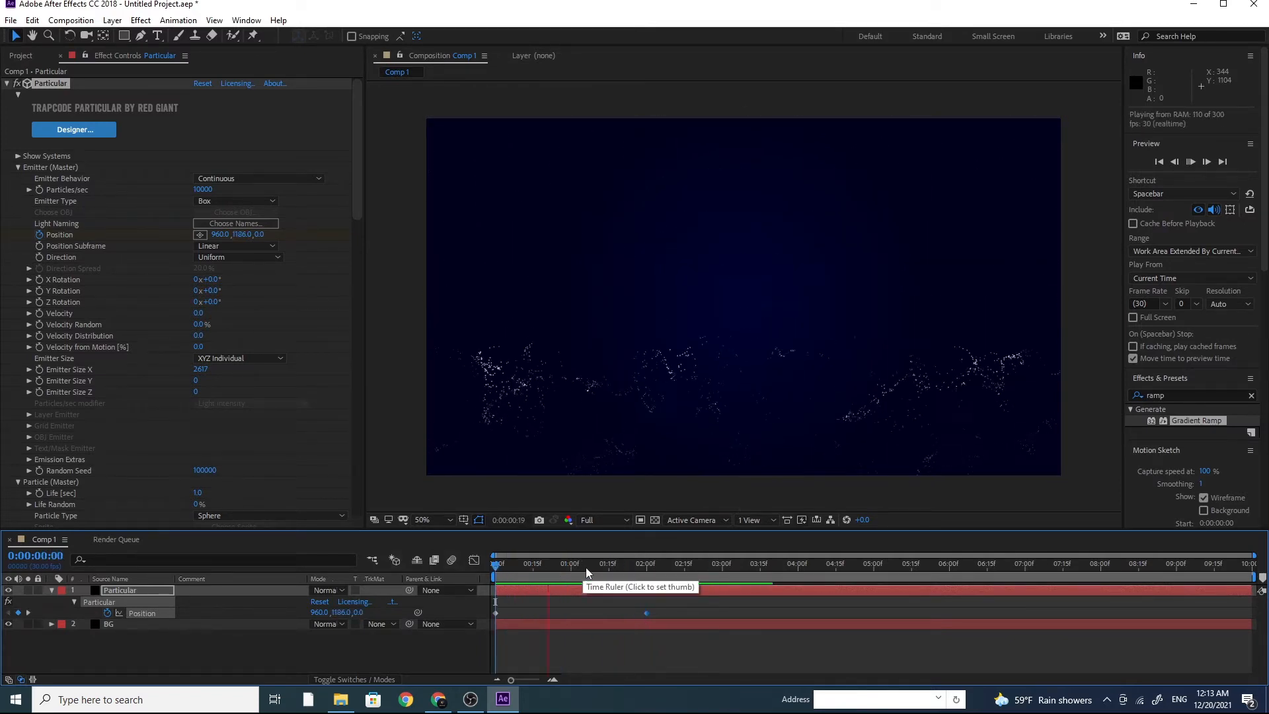
left_click_drag(621, 565, 566, 568)
Step: Set the Aux System's Emit option to Continuously
left_click_drag(357, 192, 361, 497)
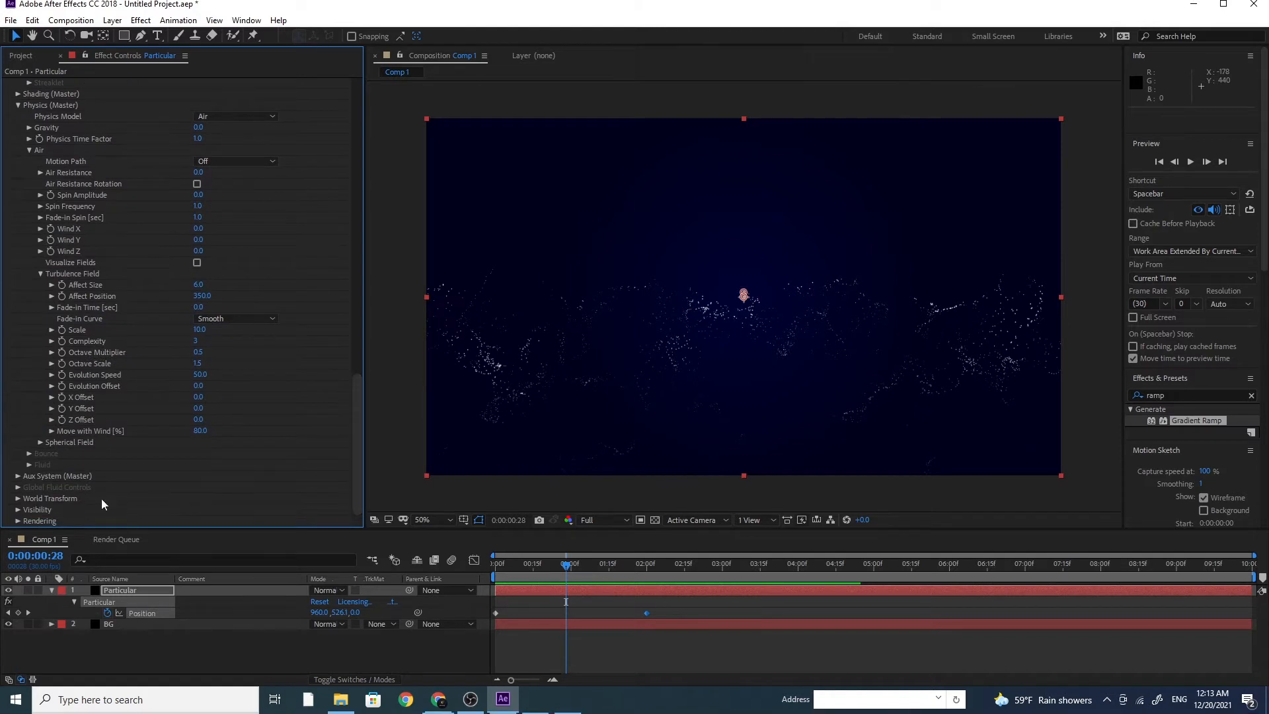
left_click(18, 477)
scroll(275, 508, "down", 5)
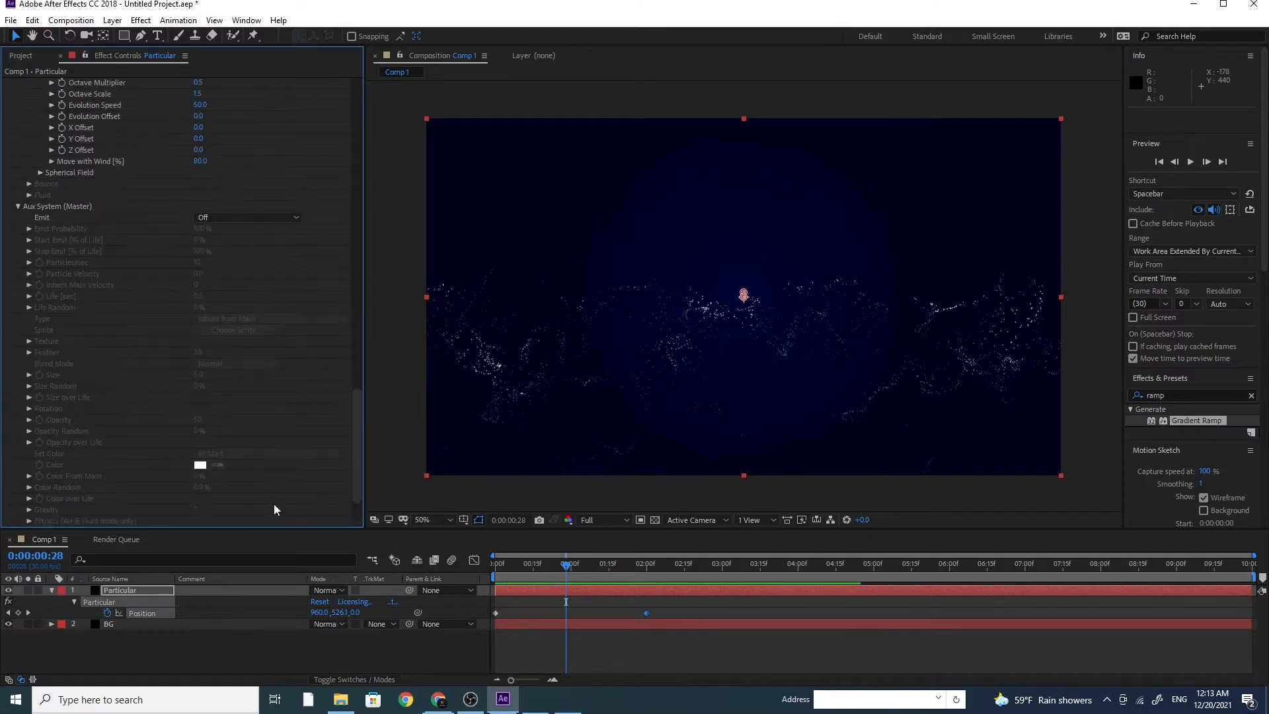
left_click(249, 218)
left_click(265, 262)
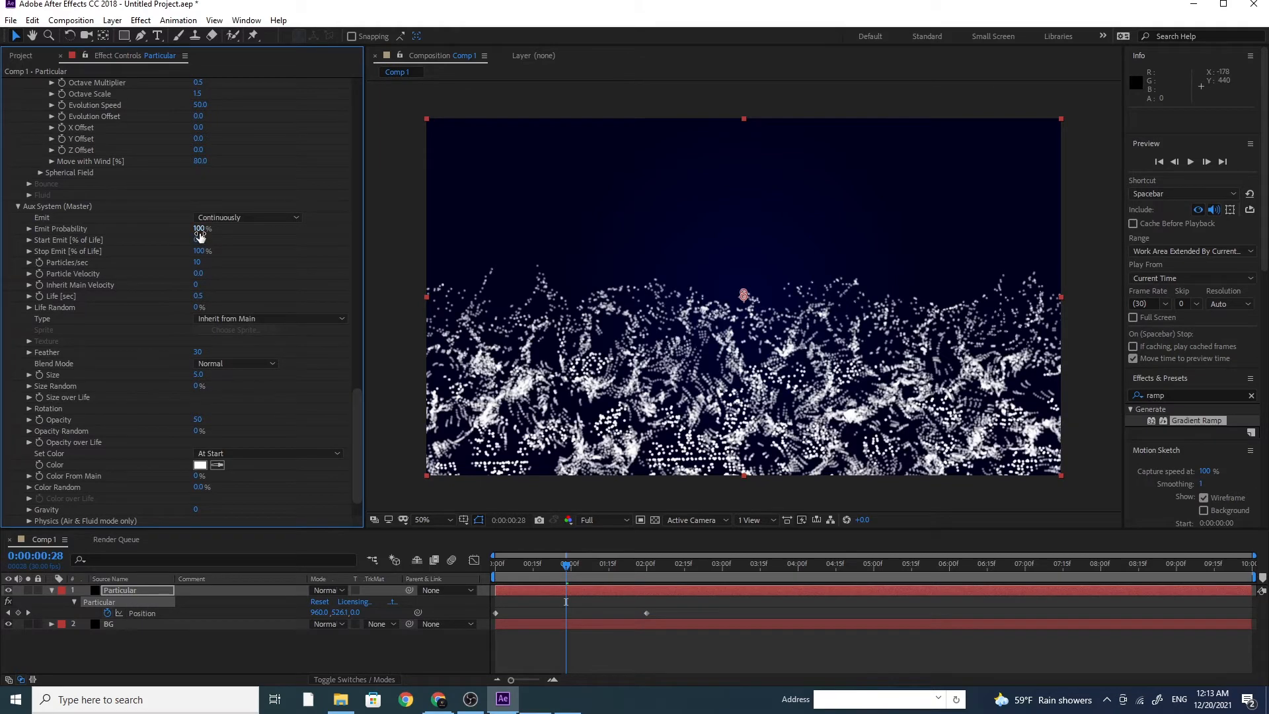
Step: Set the Aux System's Emit Probability to 10%, Stop Emit to 10% of life and particle Size to 2
left_click(199, 229)
type("1")
left_click(199, 252)
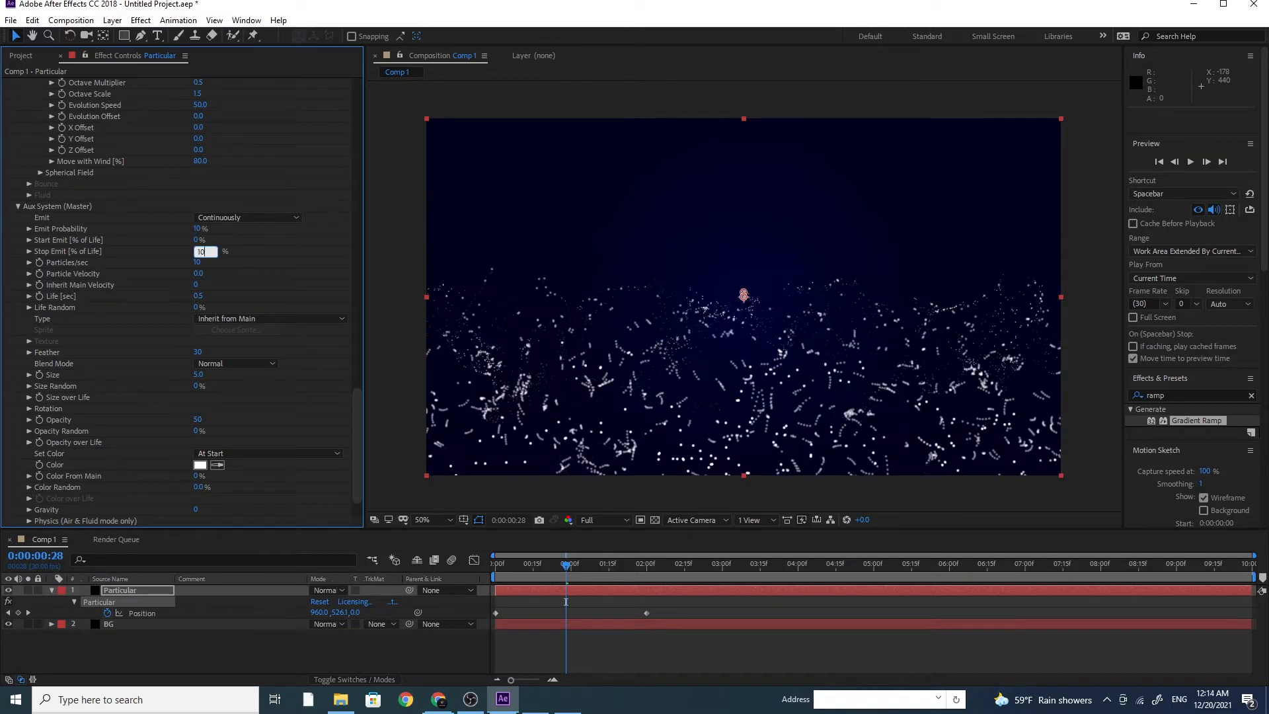
key("Return")
left_click(199, 374)
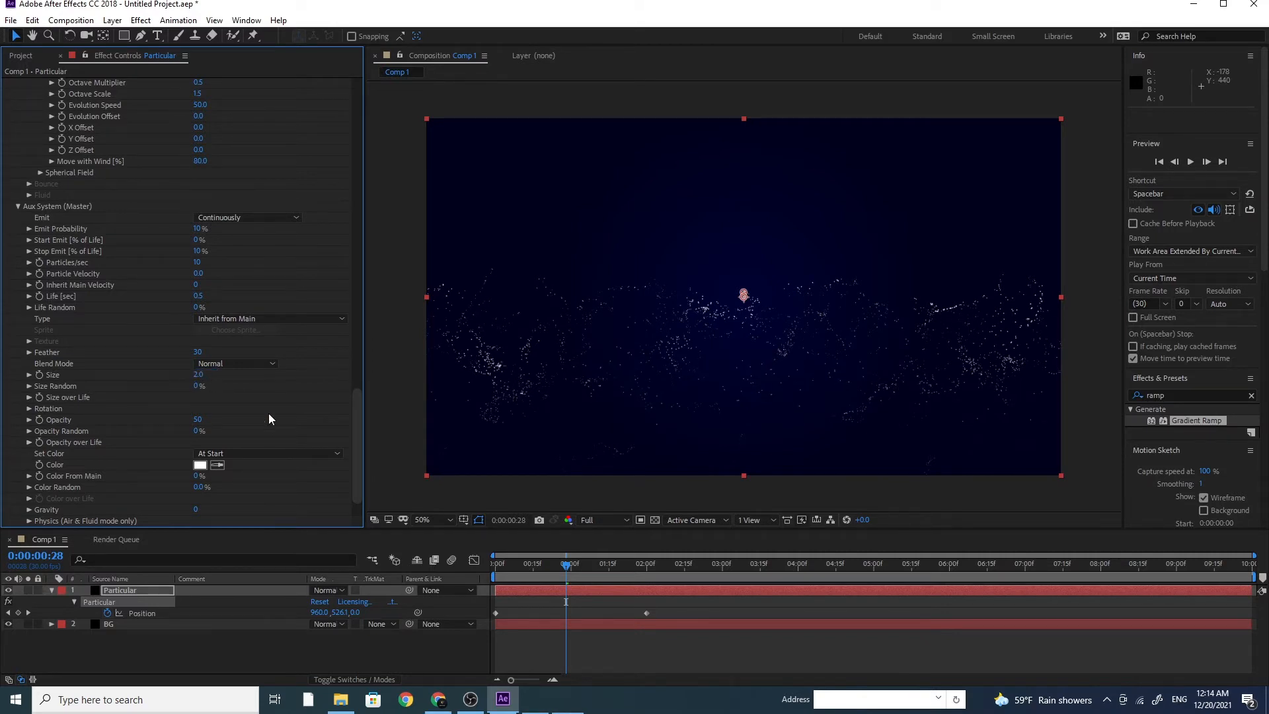
Step: Preview the particle sweep from the start of the timeline and stop playback at about 0:00:01:08
left_click_drag(566, 575, 461, 568)
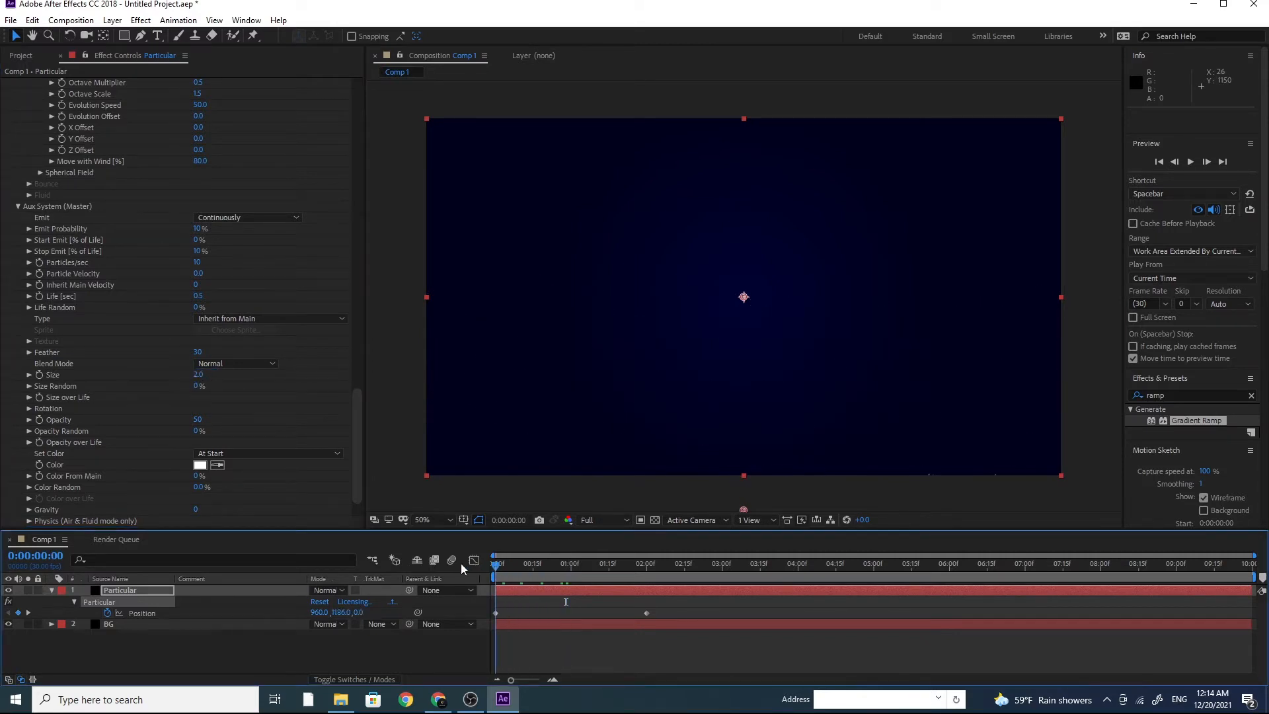
key("space")
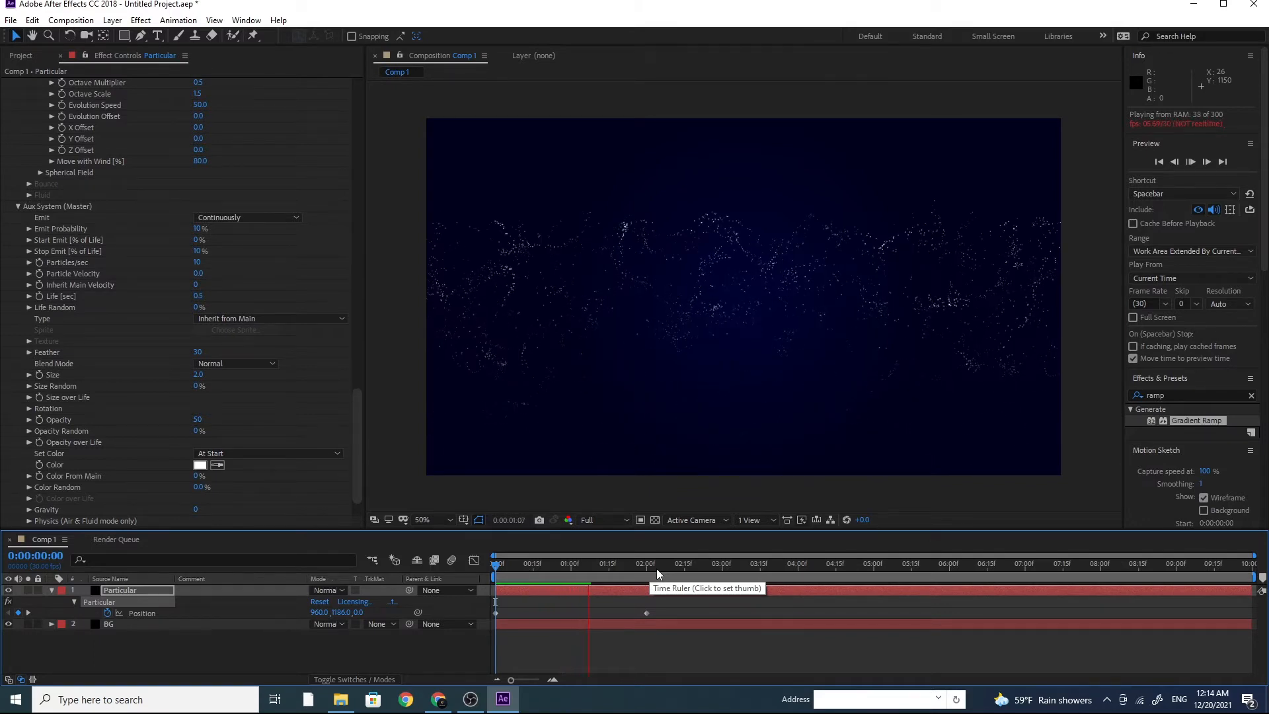
key("space")
Step: Apply the linear descending preset to the Aux System's Size over Life curve
left_click(29, 397)
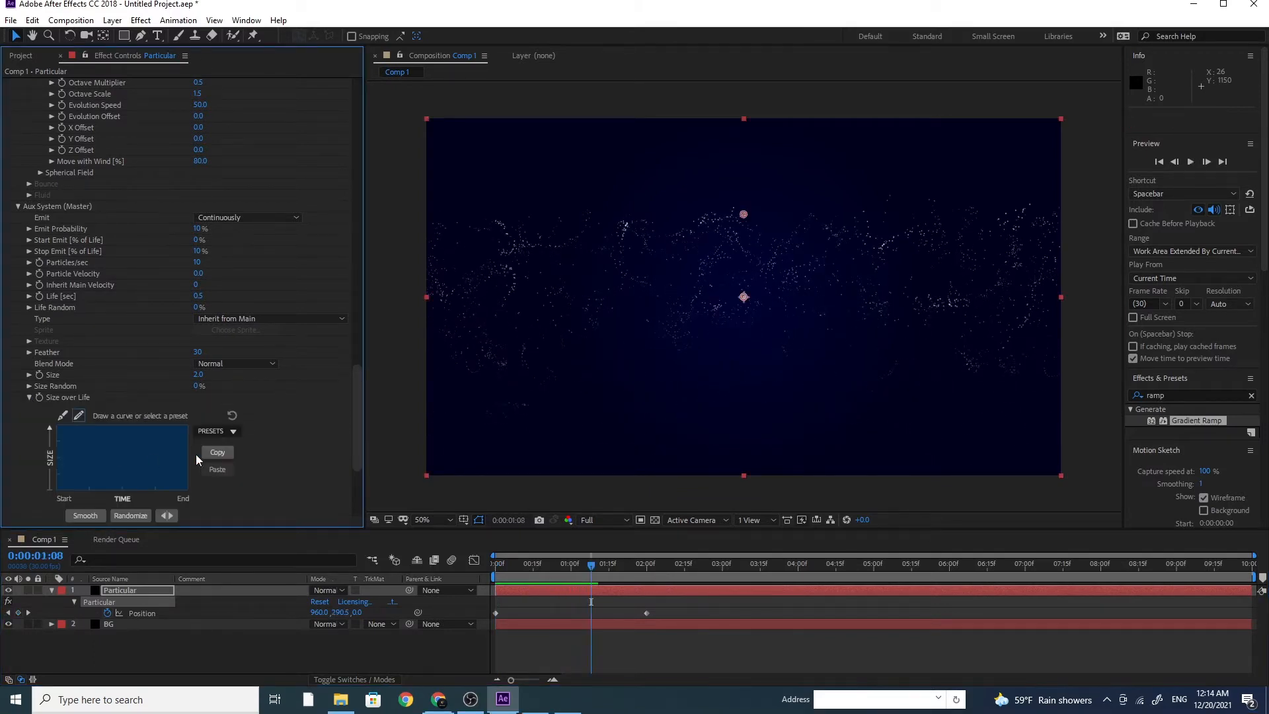
scroll(196, 454, "down", 1)
left_click(239, 419)
left_click(232, 449)
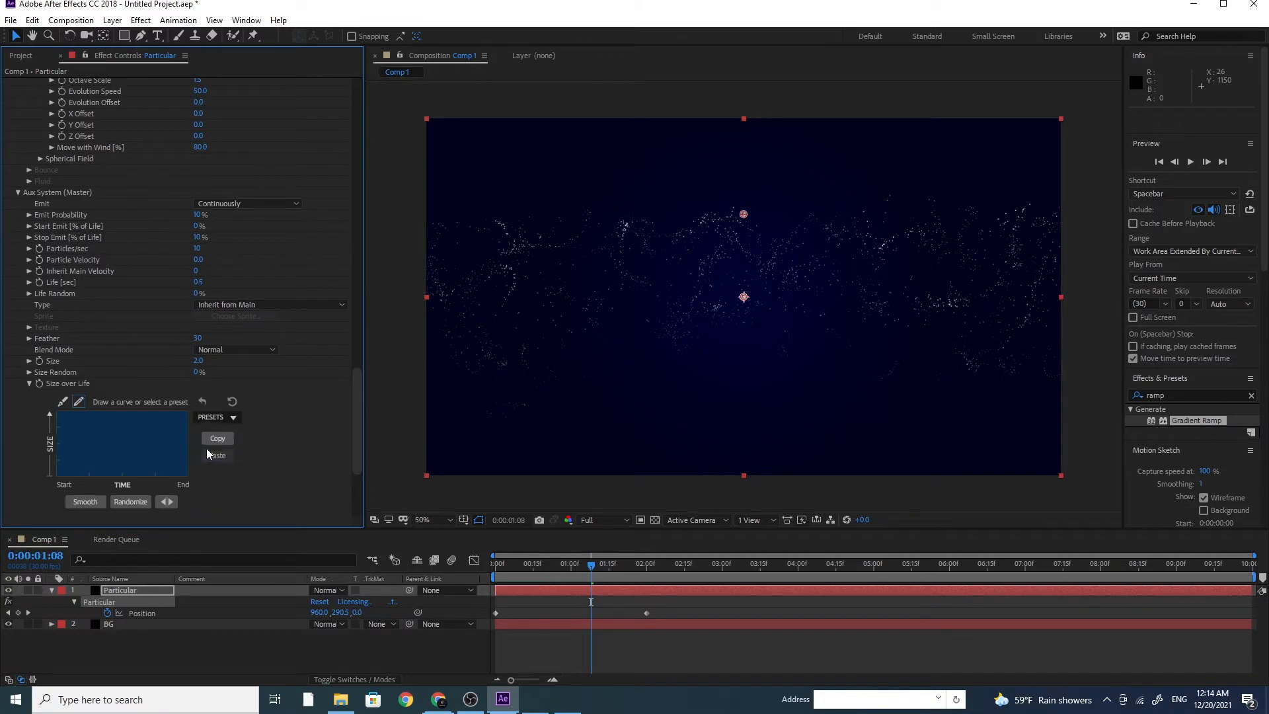
Step: Apply the linear descending preset to the Aux System's Opacity over Life curve
left_click_drag(359, 387, 351, 429)
scroll(156, 402, "down", 1)
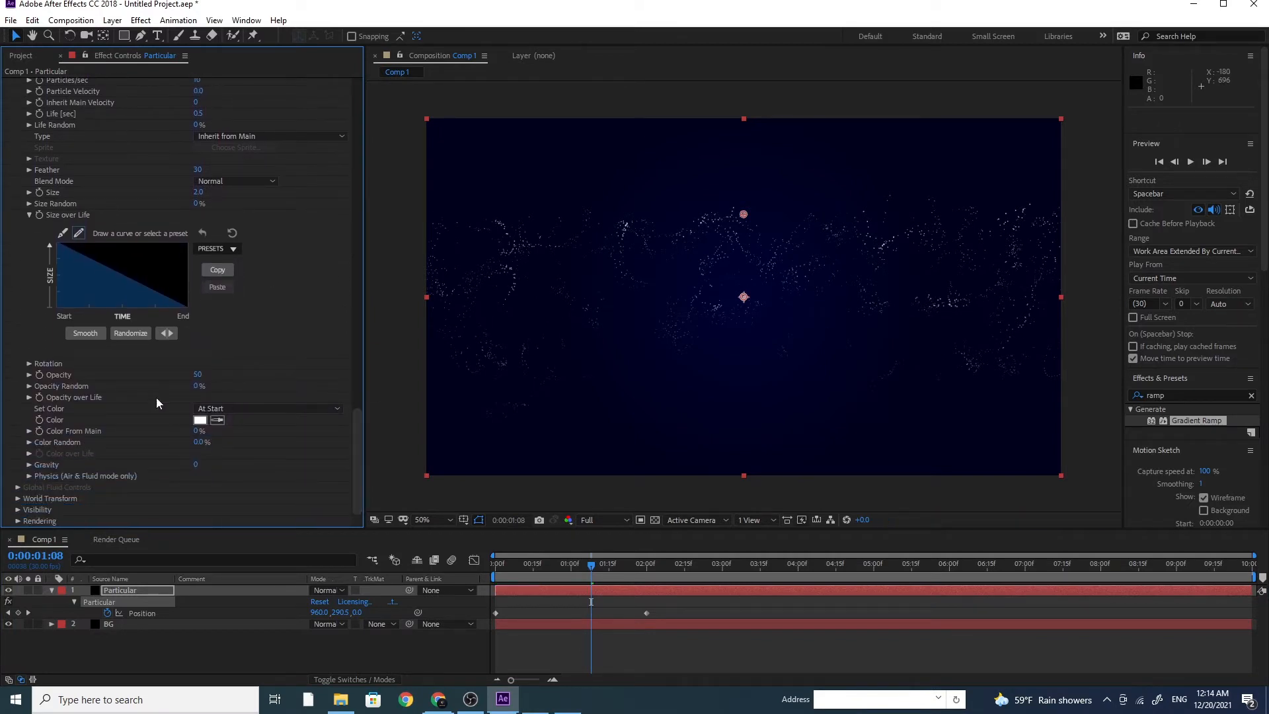
left_click(29, 398)
left_click(208, 417)
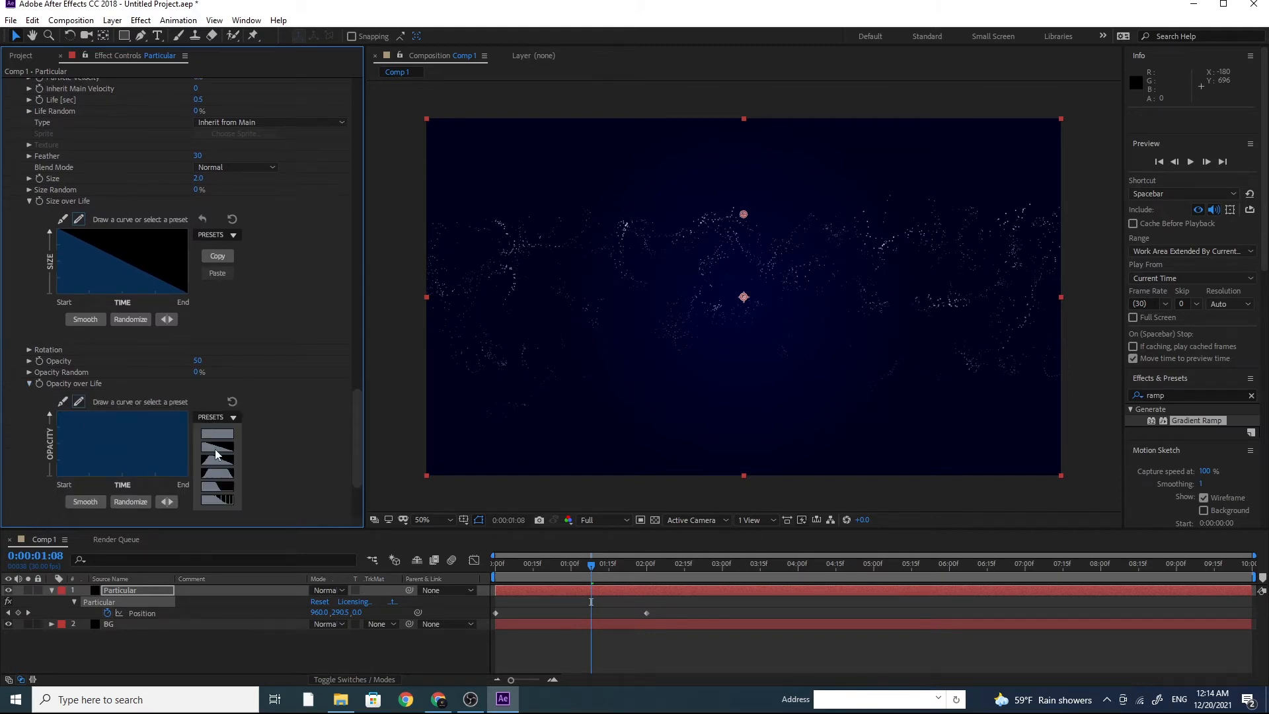
left_click(218, 447)
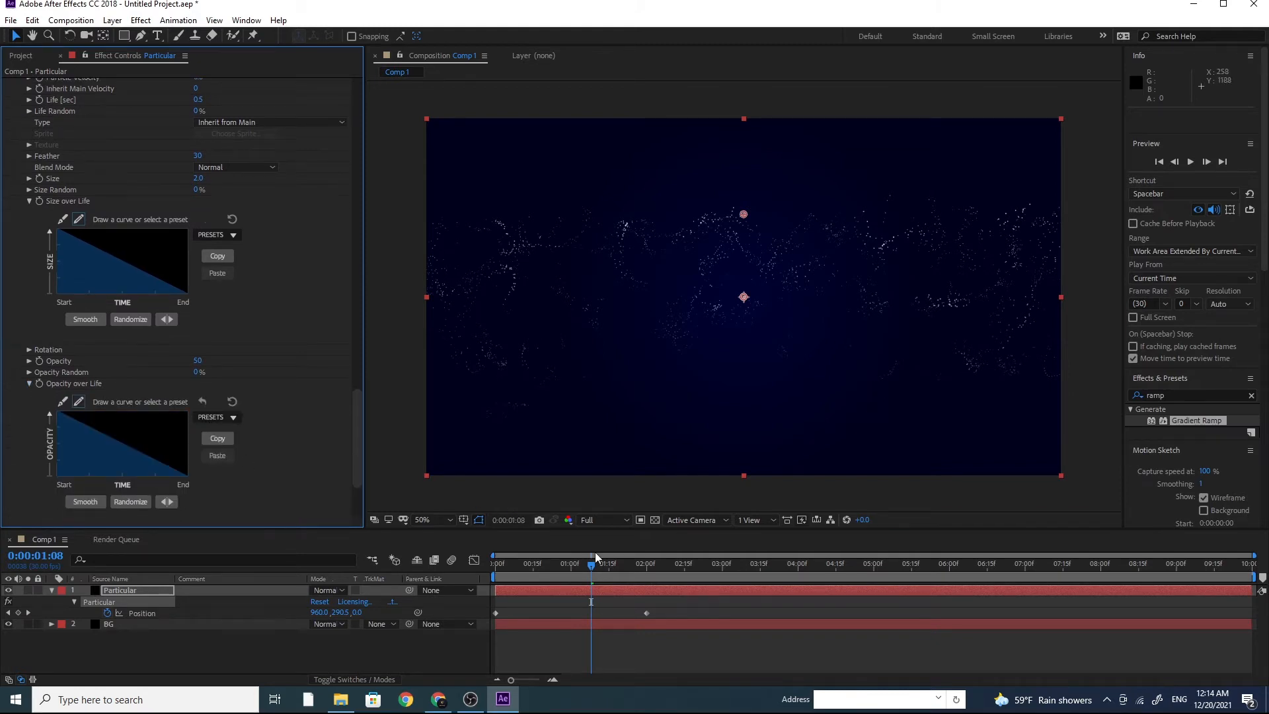
Step: Preview the fading auxiliary particles from the start and lower the composition's preview resolution to Quarter
left_click_drag(593, 566, 481, 577)
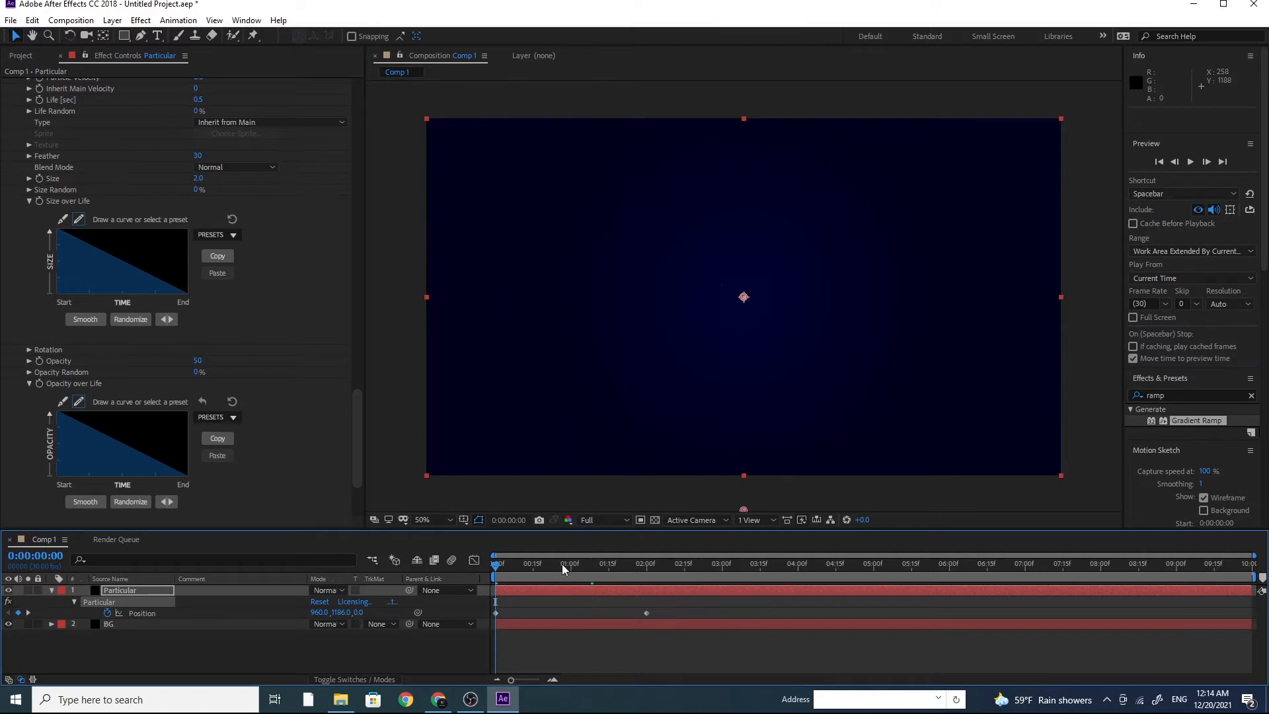
key("space")
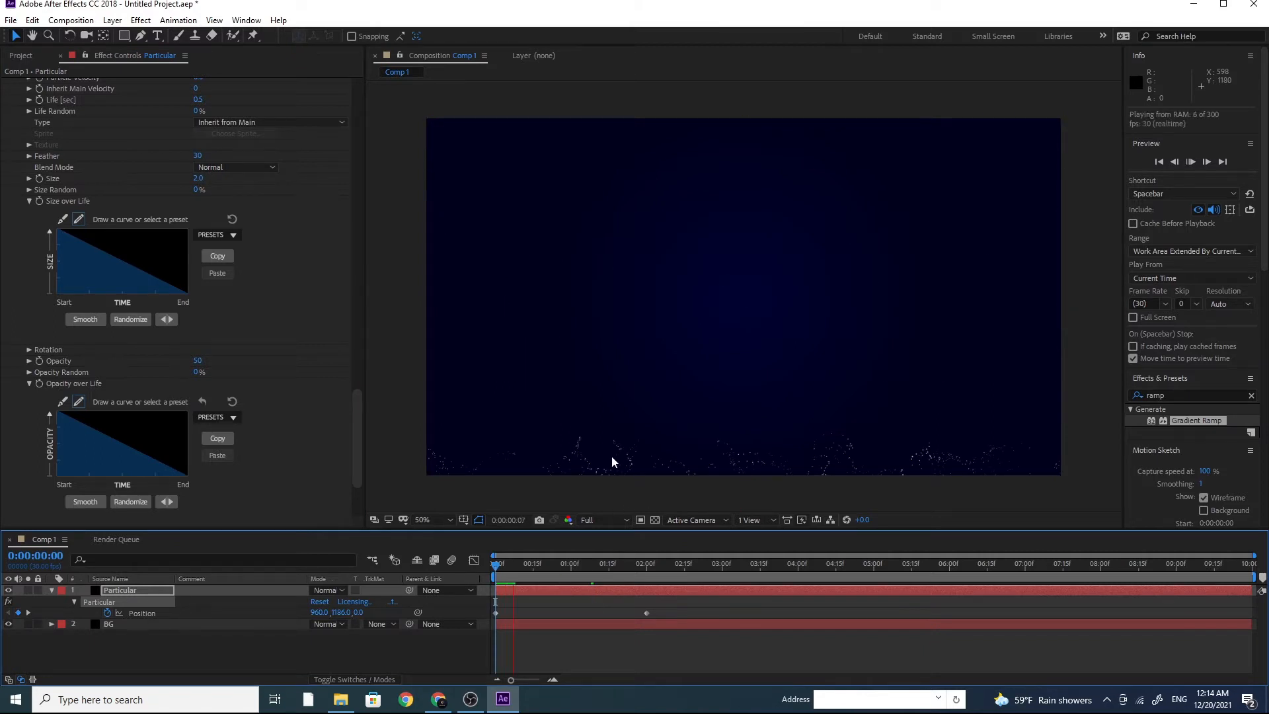
left_click(605, 522)
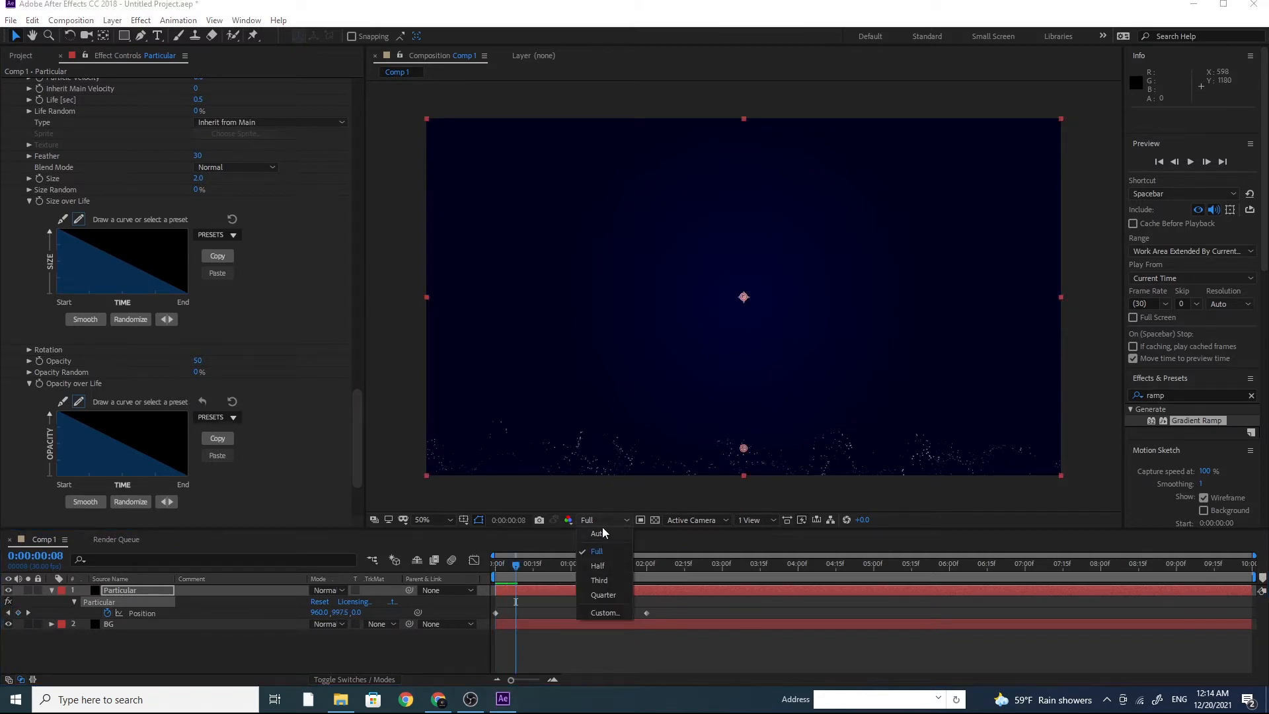
left_click(603, 594)
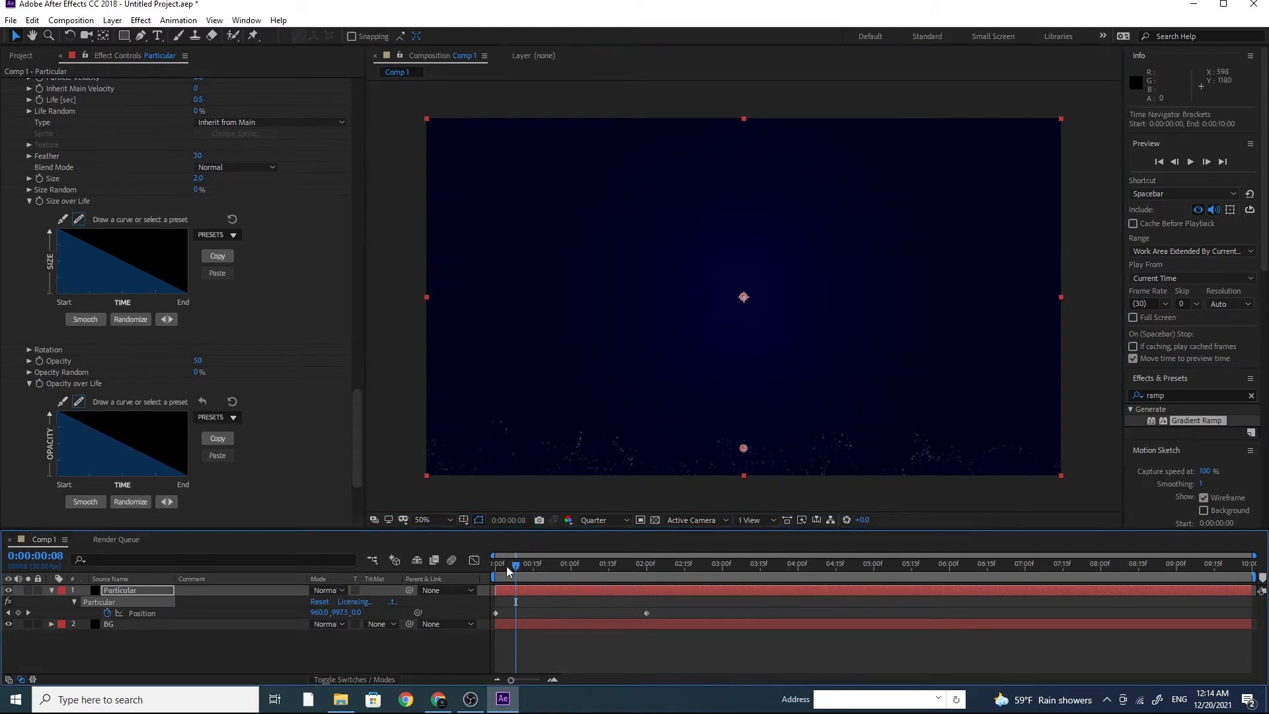
Step: Replay the particle sweep from the first frame at Quarter resolution to check the motion
key("Home")
key("space")
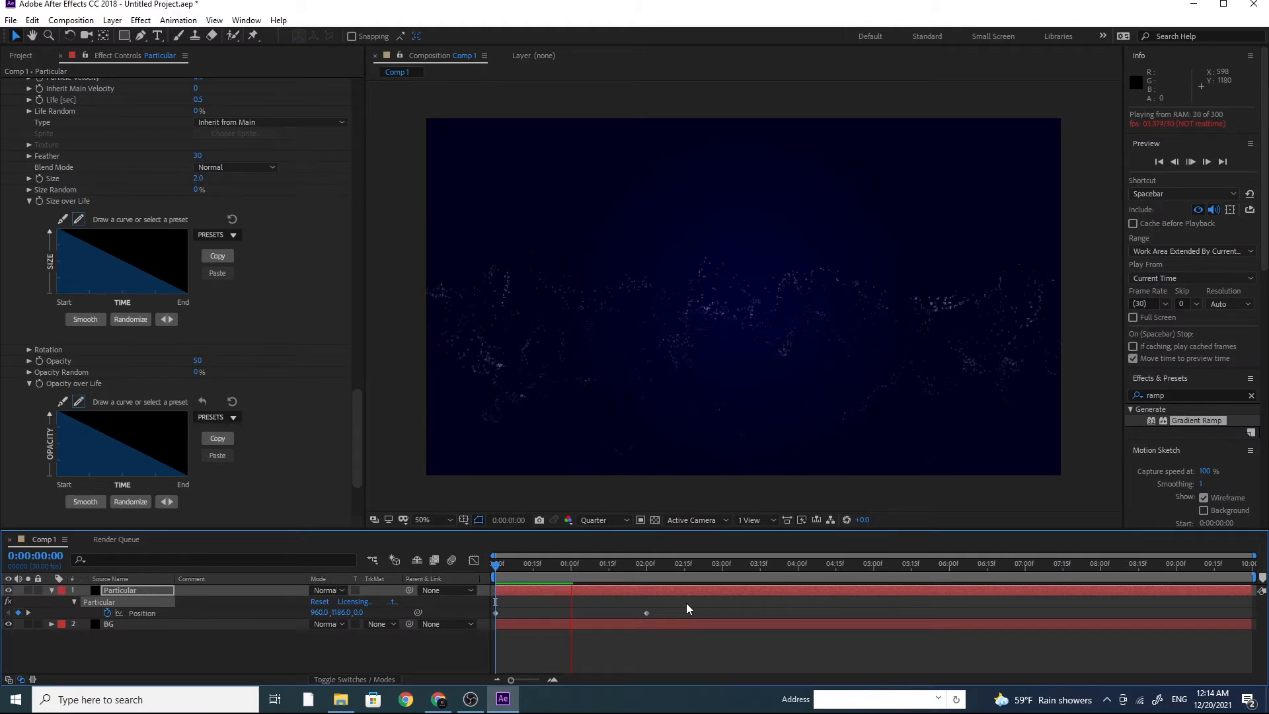
left_click(574, 568)
left_click_drag(573, 569, 481, 577)
key("space")
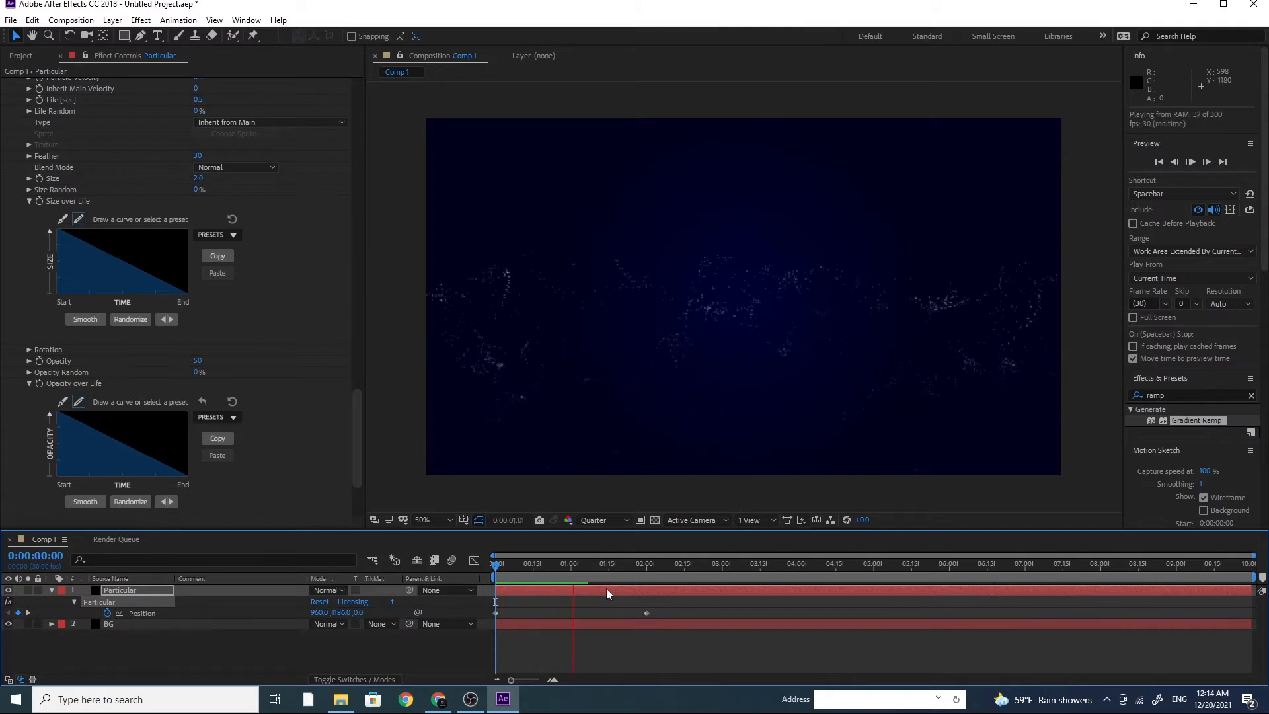
key("space")
Step: Restore the composition's preview resolution to Full and park the playhead at 0:00:01:07
left_click(603, 521)
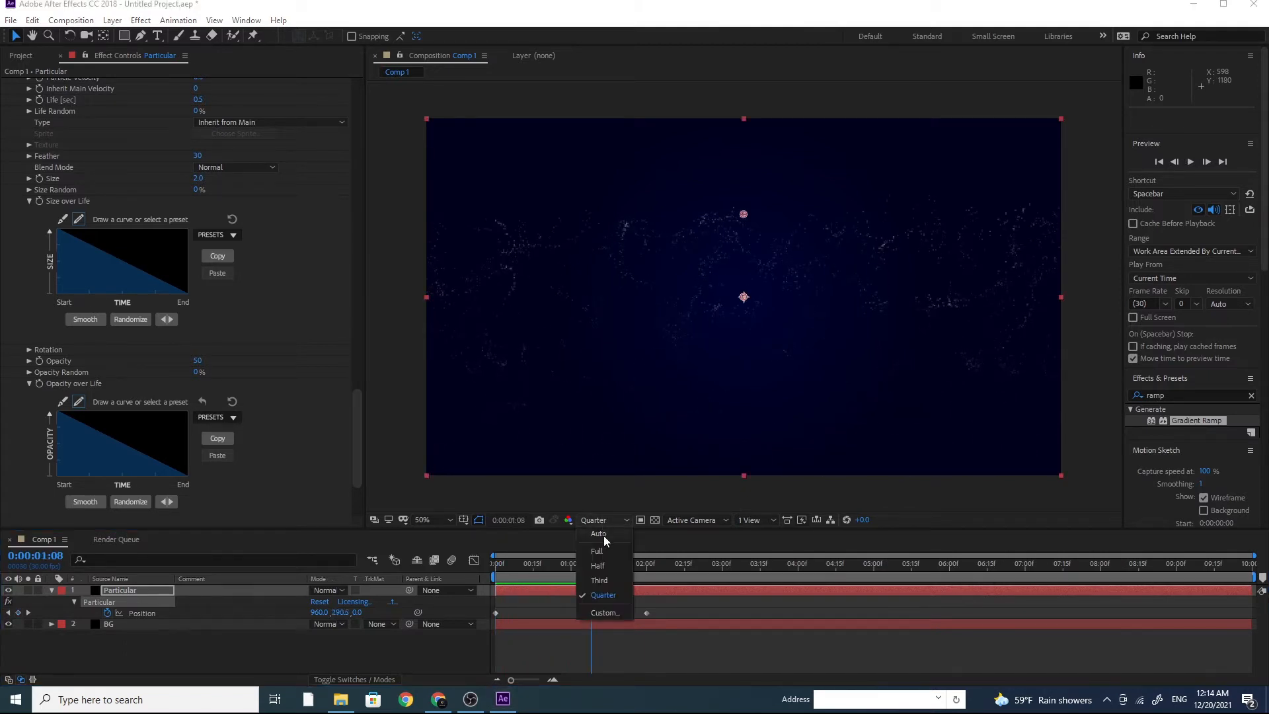
left_click(597, 551)
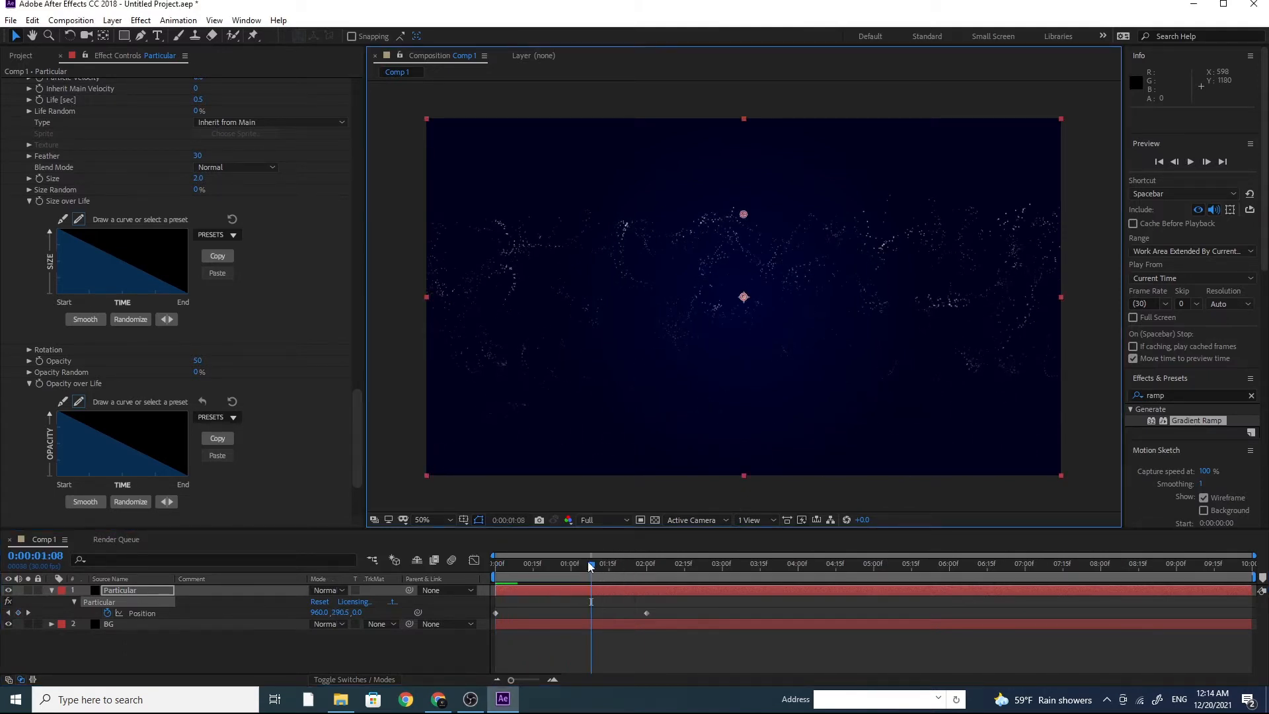
mouse_move(589, 563)
left_mouse_down()
mouse_move(609, 568)
mouse_move(585, 563)
left_mouse_up()
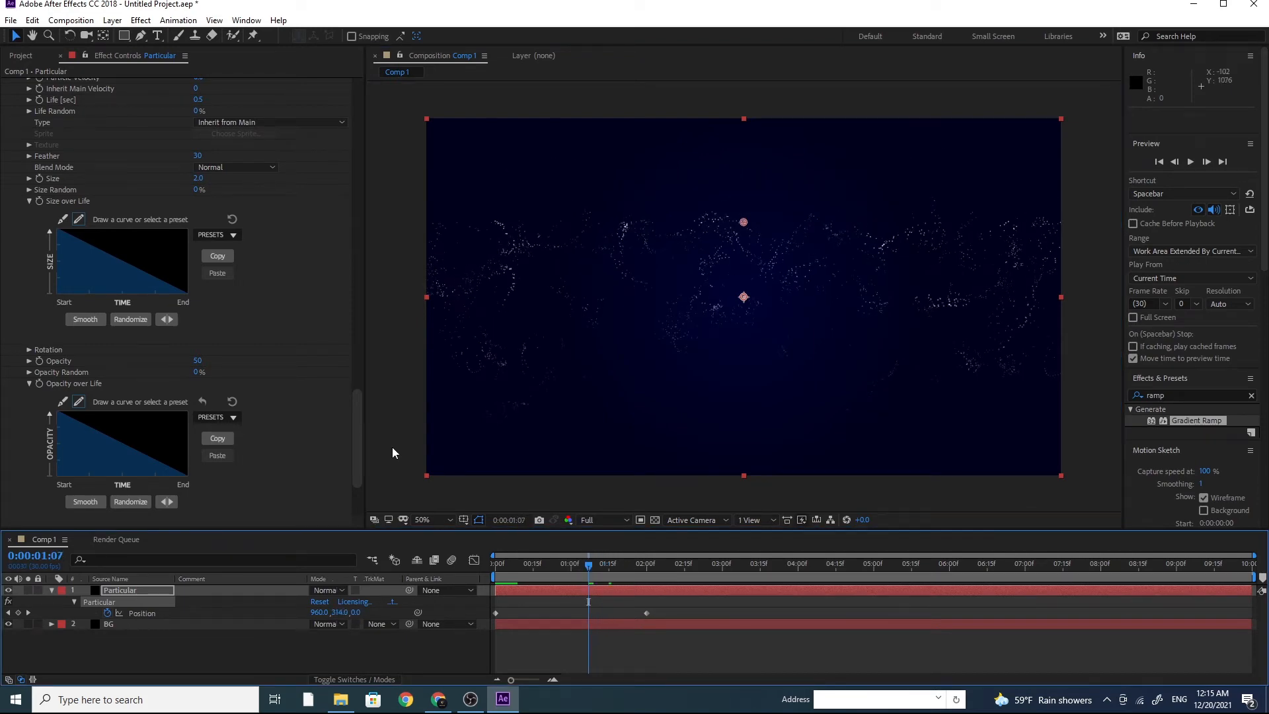
Step: Switch the main particles' Set Color to Over Life and apply the white-cyan-blue preset to their Color over Life ramp
left_click_drag(358, 433, 367, 121)
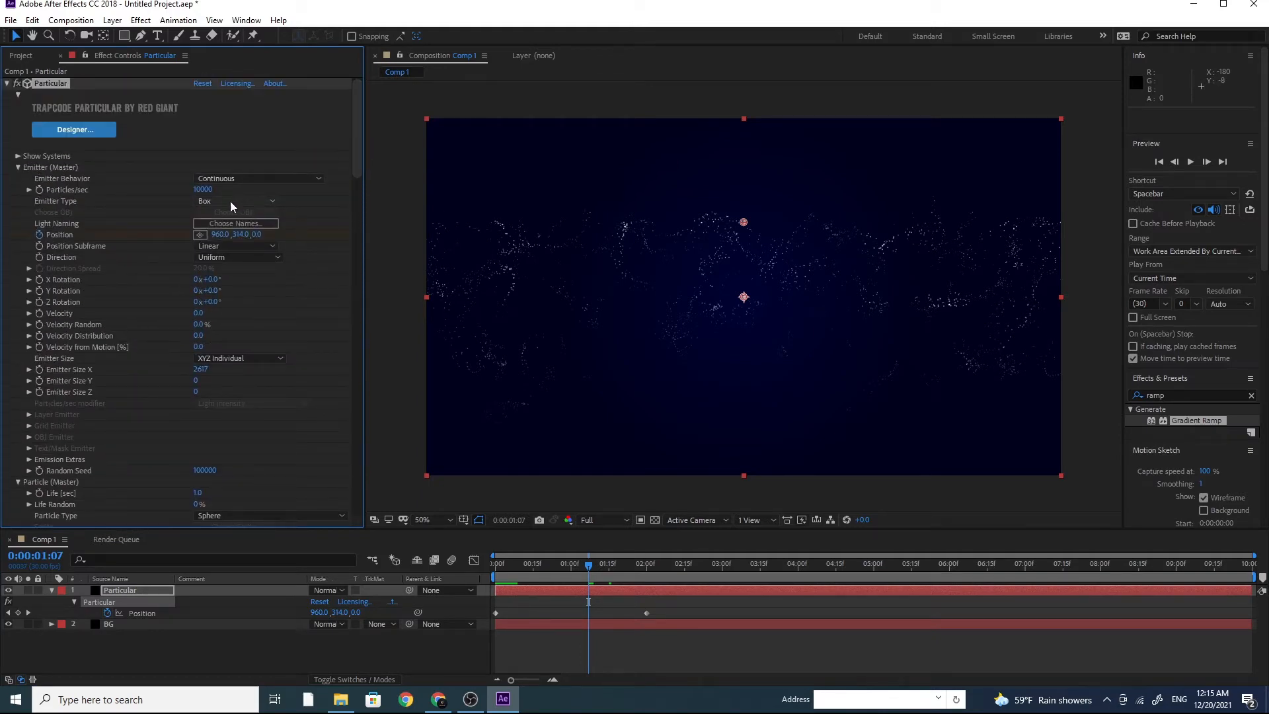
left_click(18, 167)
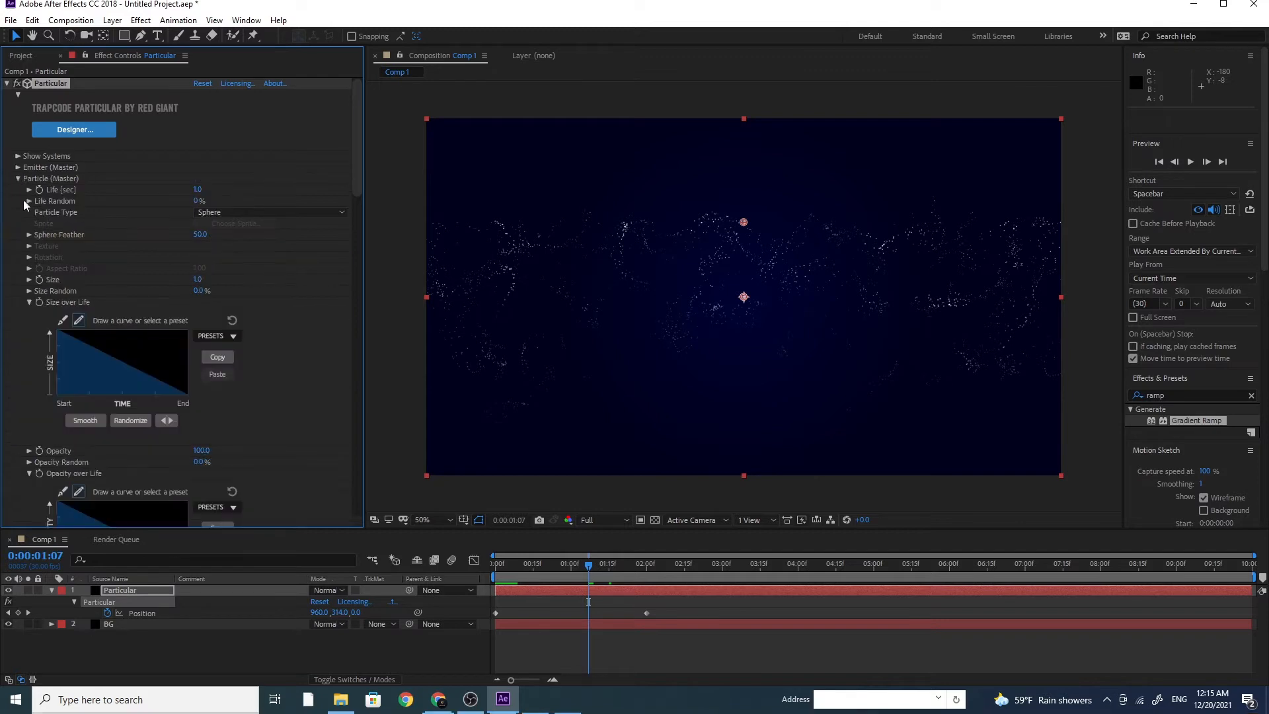
left_click(28, 302)
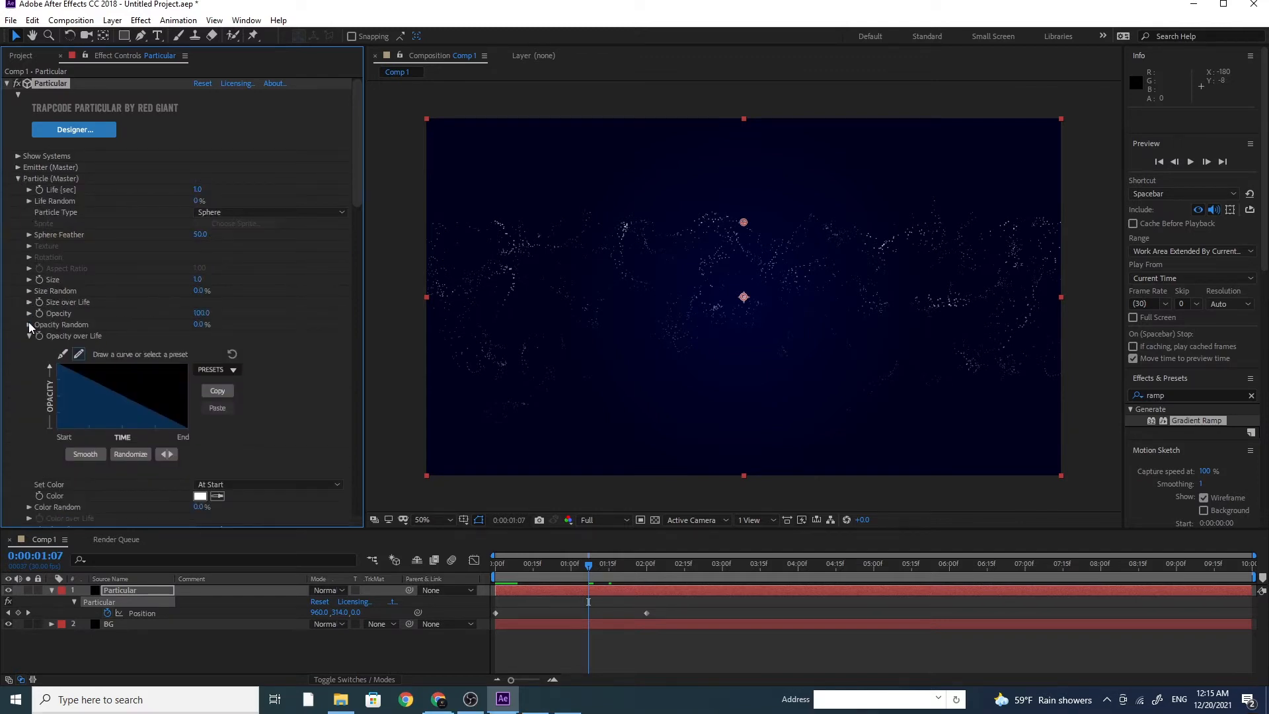
left_click(27, 335)
left_click(238, 347)
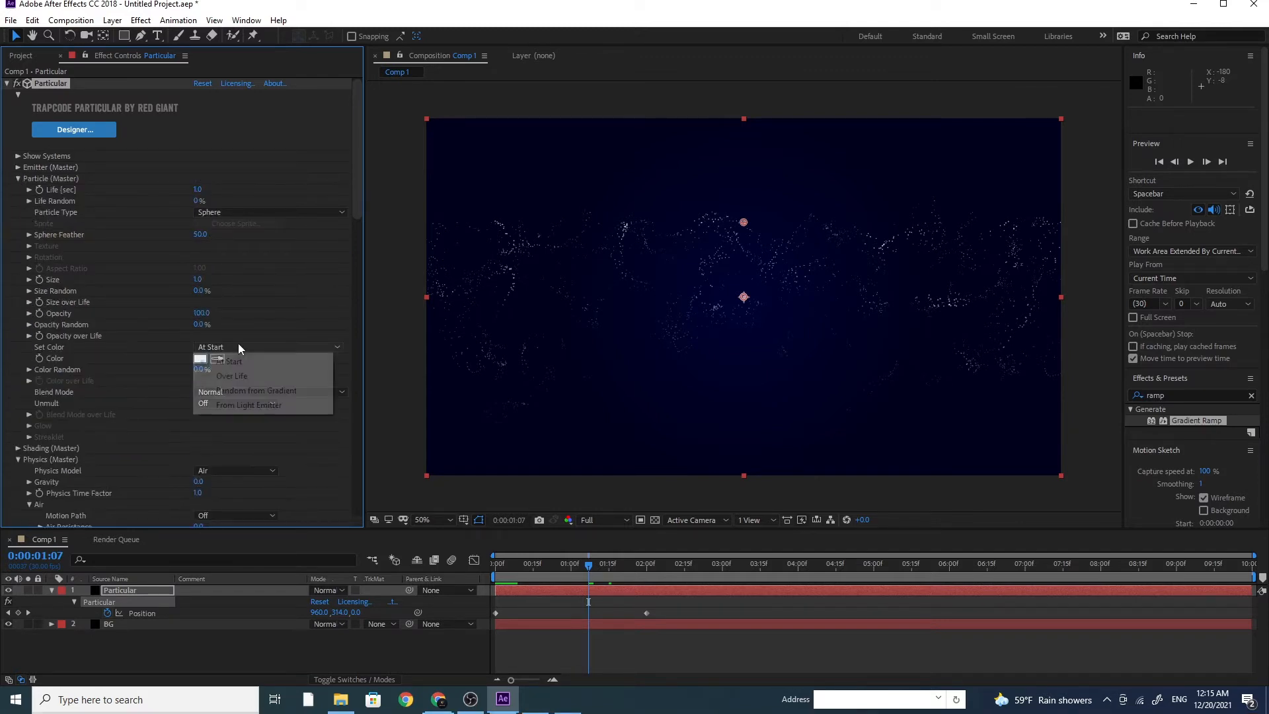
left_click(257, 377)
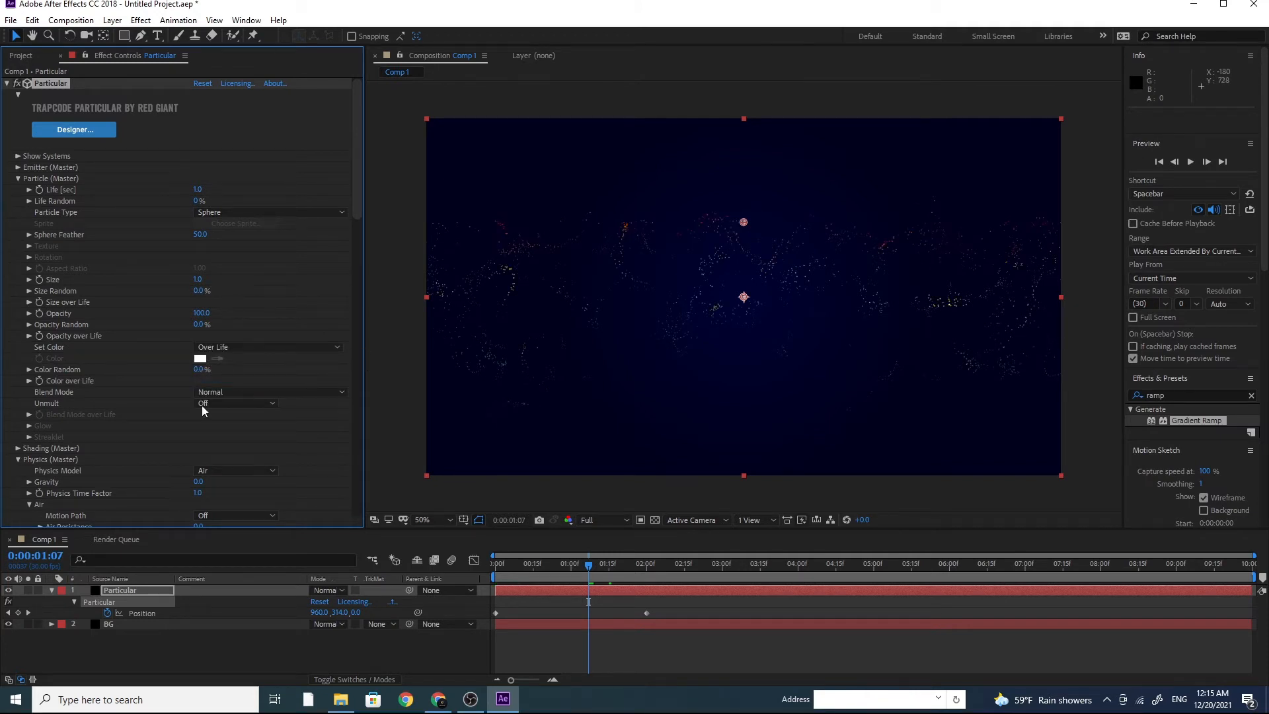
left_click(29, 381)
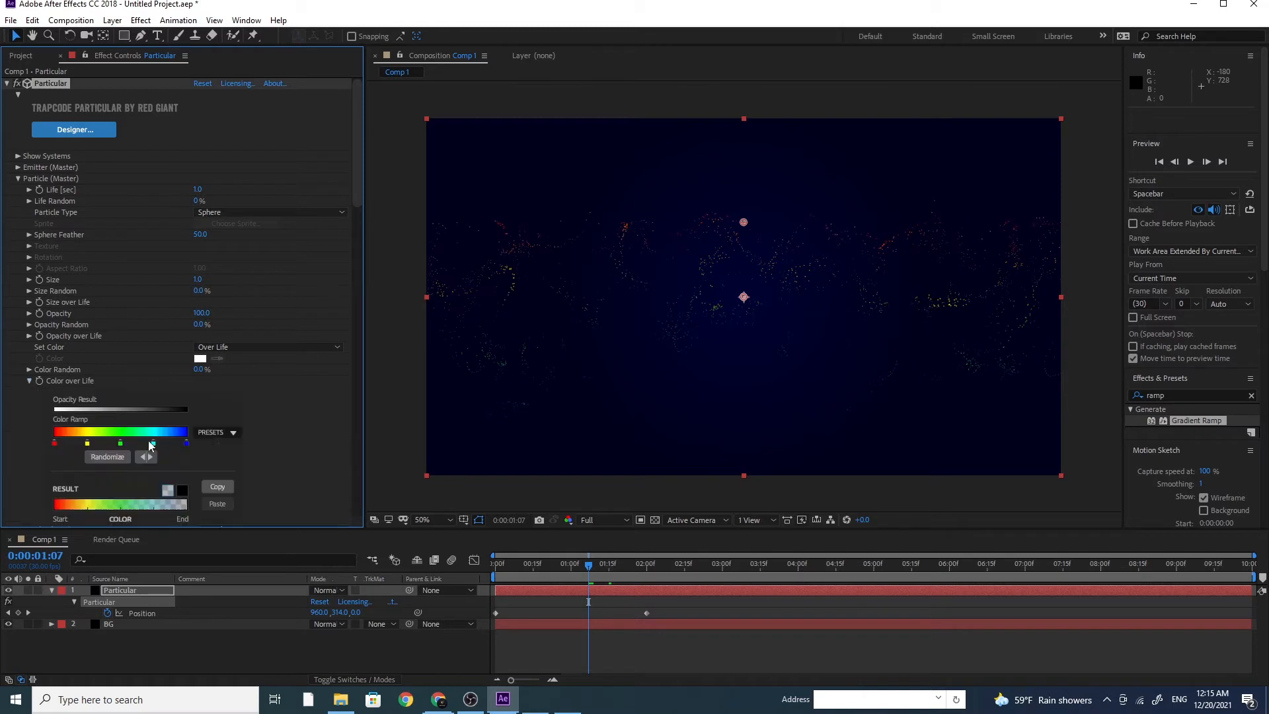
left_click(225, 433)
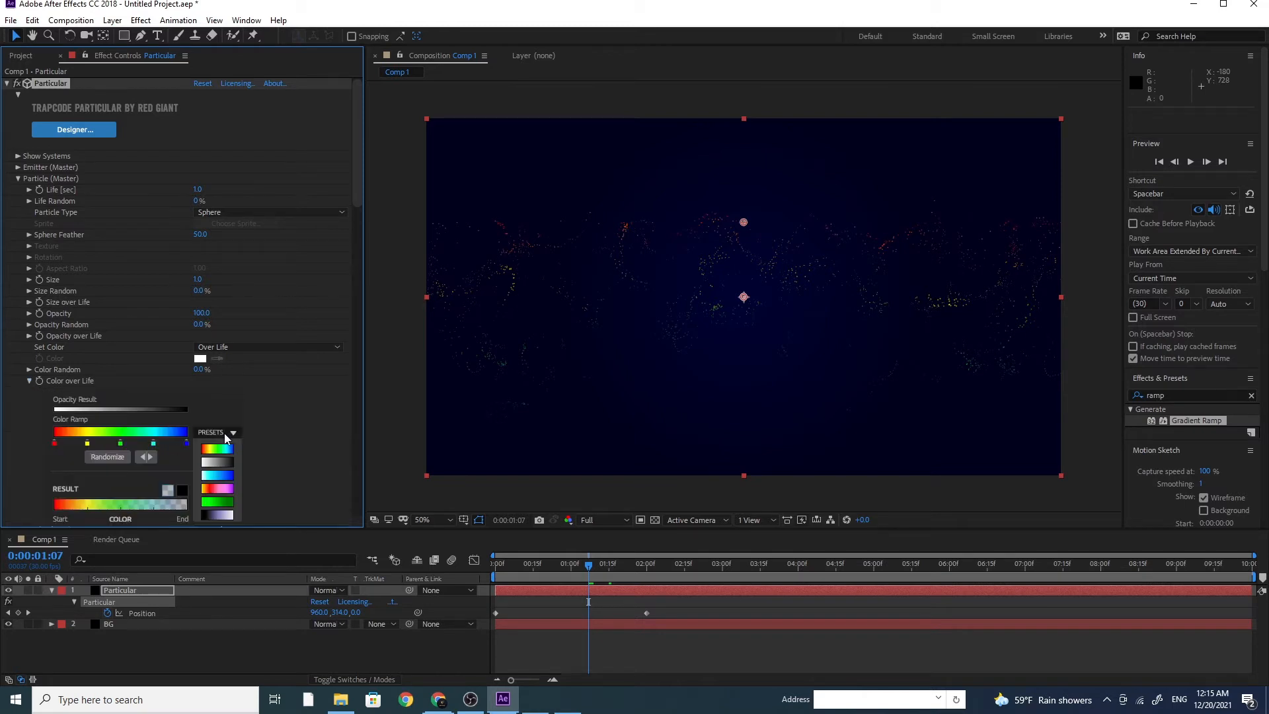
left_click(228, 476)
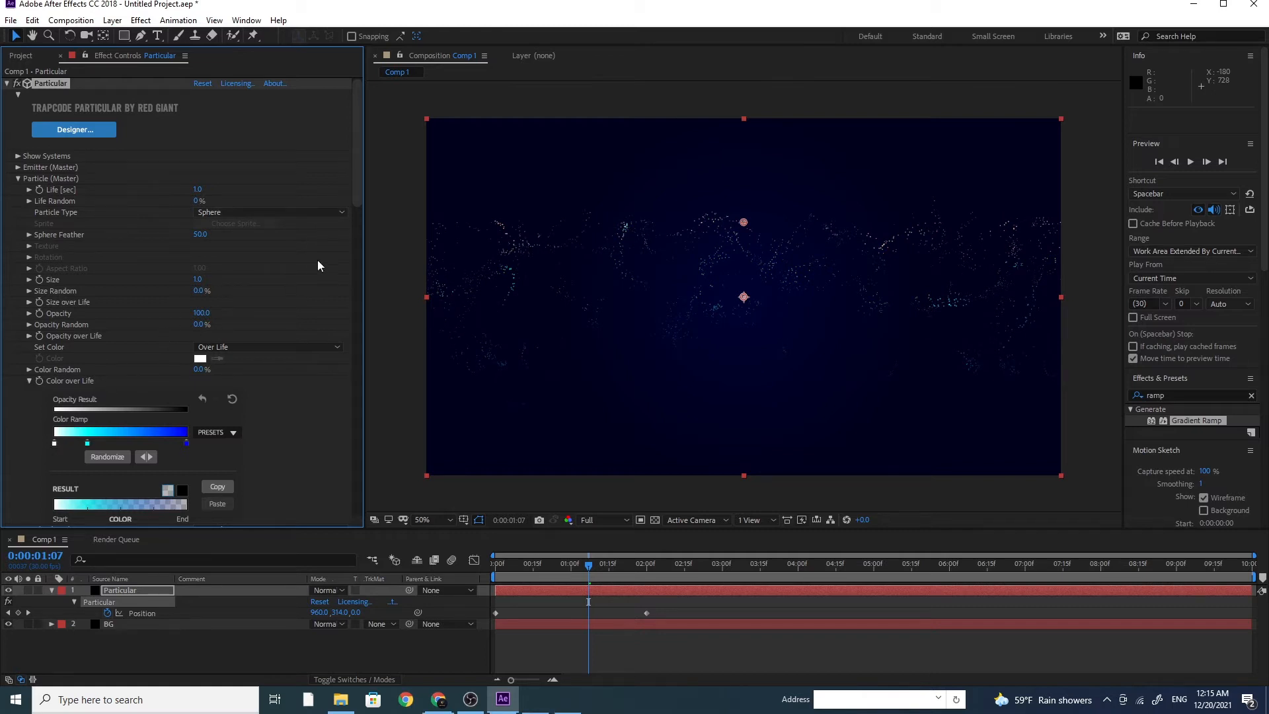
Step: Switch the Aux System's Set Color to Over Life and apply the white-cyan-blue preset to its Color over Life ramp
left_click_drag(359, 188, 361, 433)
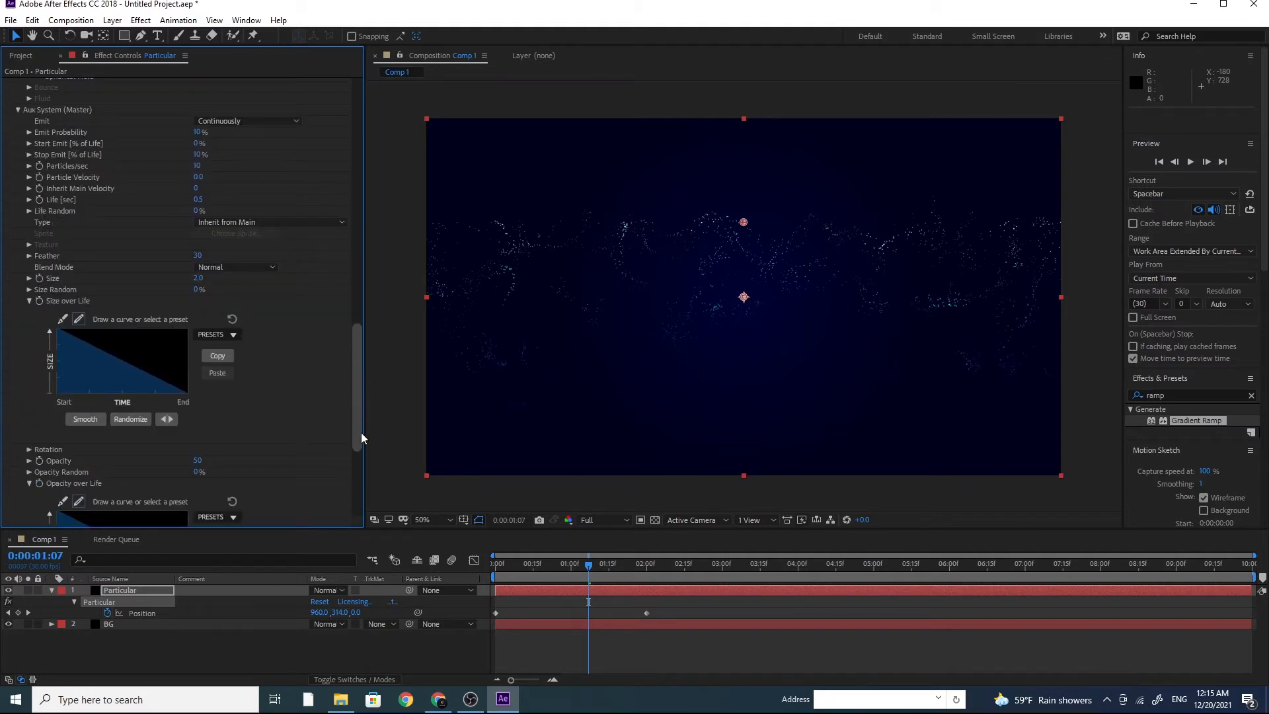
left_click(29, 303)
left_click(26, 347)
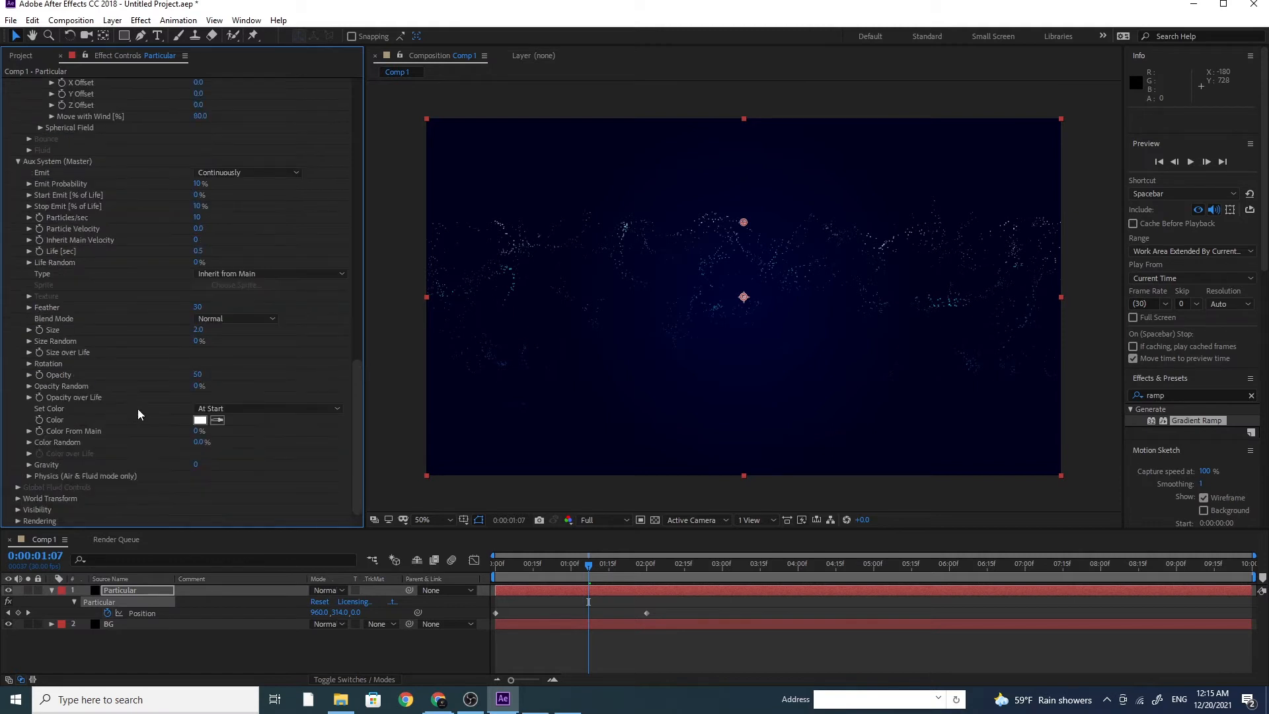
left_click(243, 408)
left_click(249, 438)
left_click(27, 454)
scroll(226, 512, "down", 2)
left_click(221, 436)
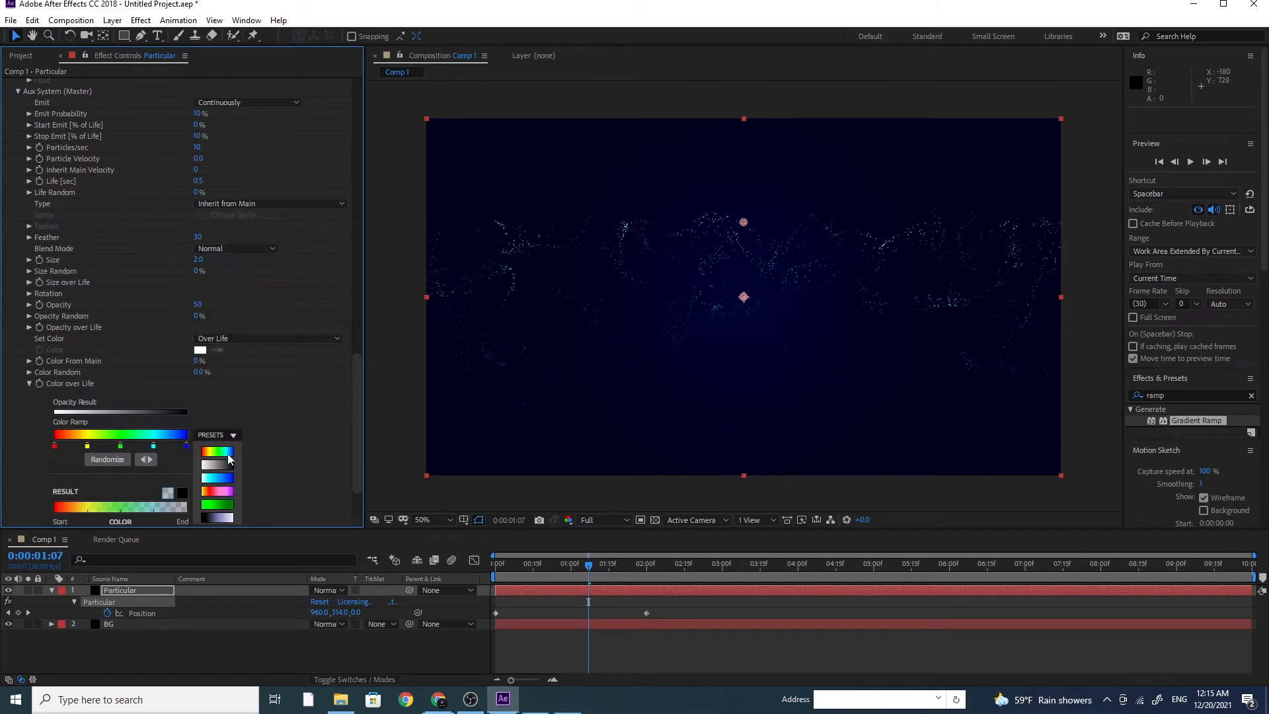
left_click(232, 479)
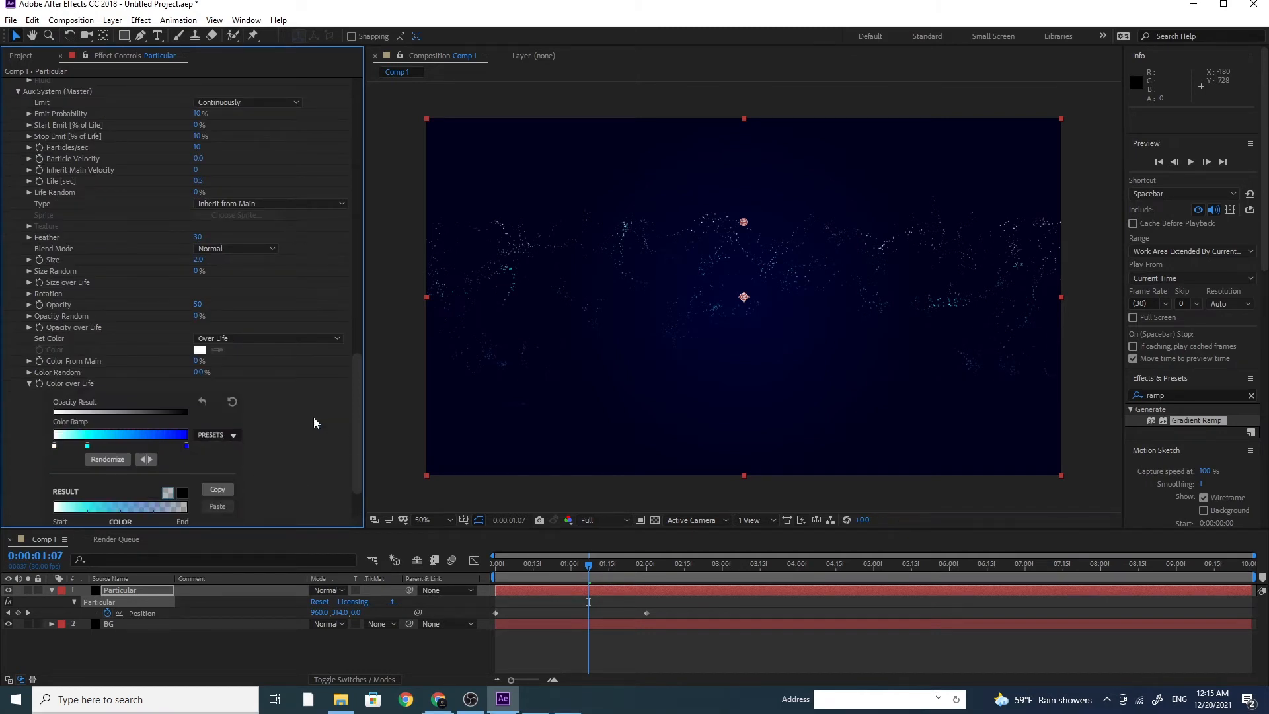
Step: Preview the recolored particle sweep from the start and stop playback at 0:00:01:00
left_click_drag(356, 406, 358, 364)
left_click_drag(589, 566, 475, 572)
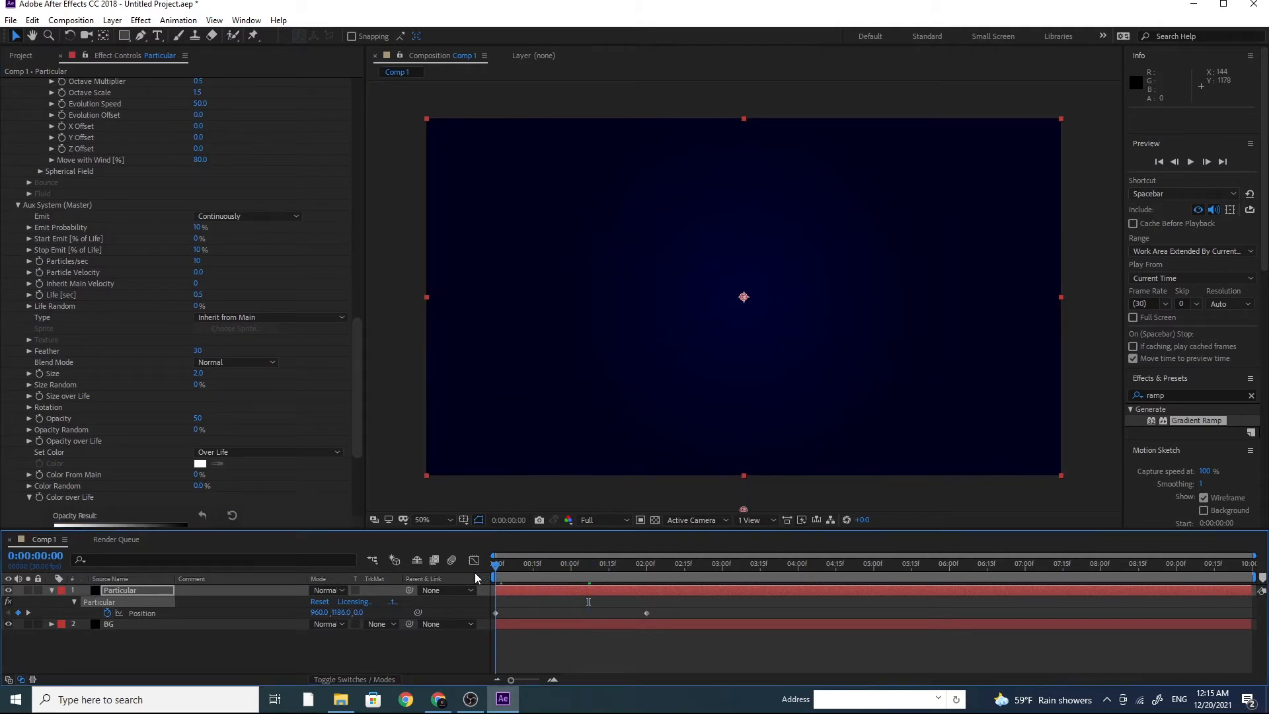
key("space")
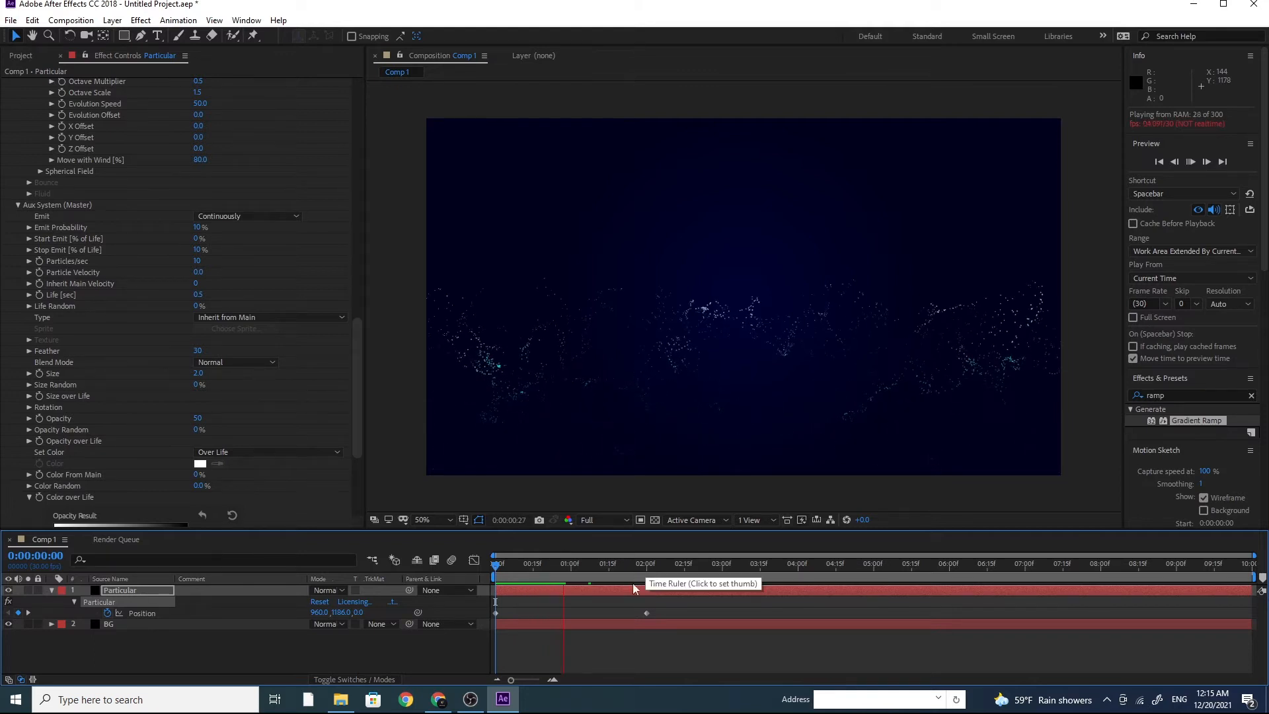
key("space")
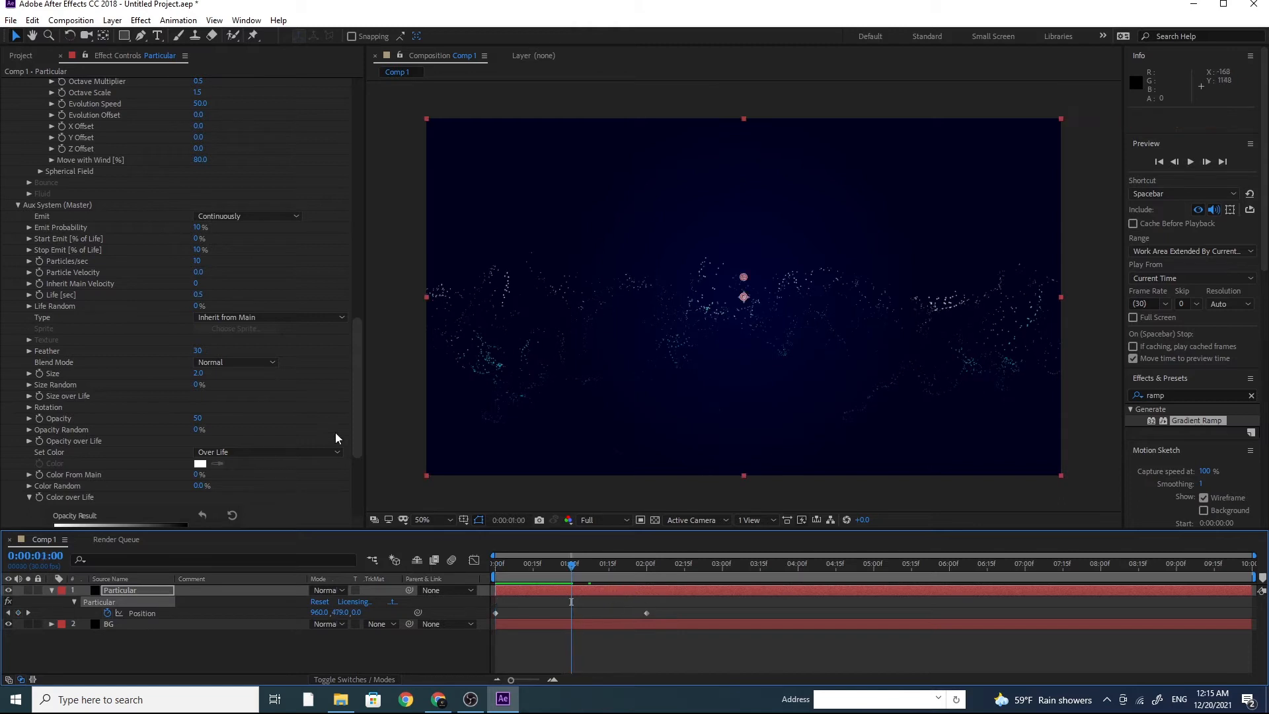
Step: Set the main particles' Size to 2
left_click(25, 205)
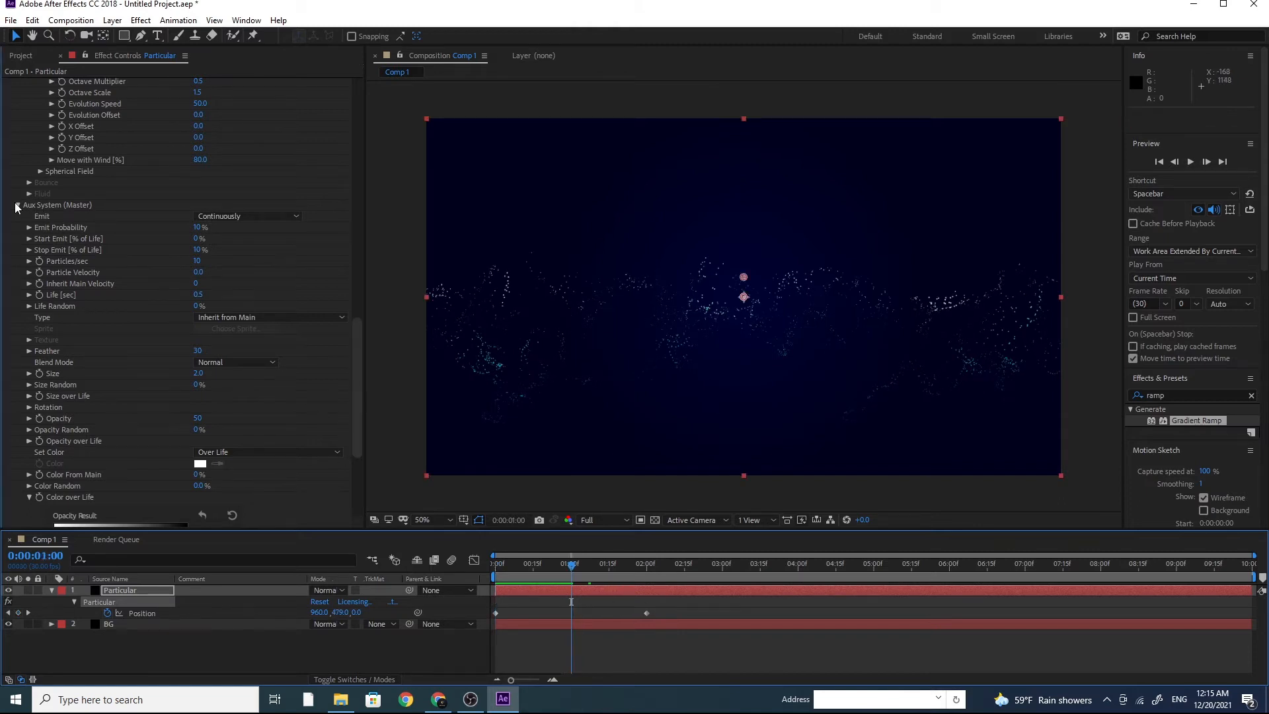
left_click_drag(356, 358, 361, 192)
left_click(19, 238)
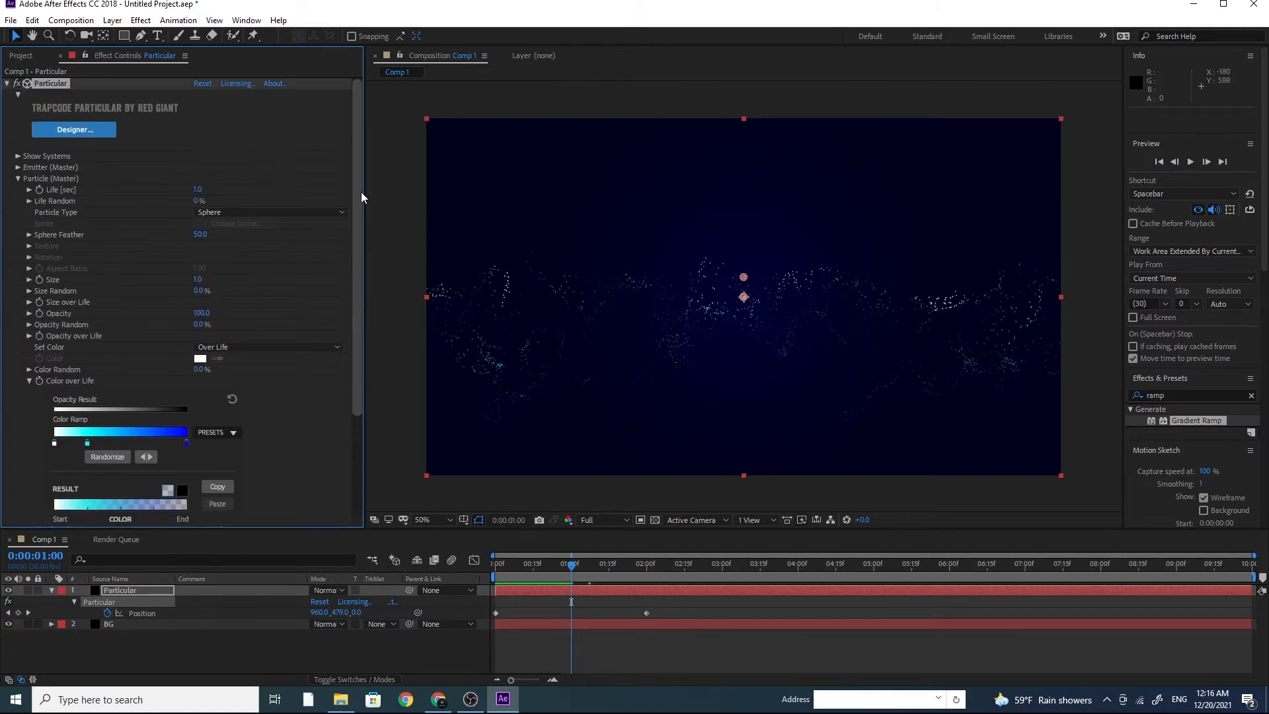
left_click(200, 281)
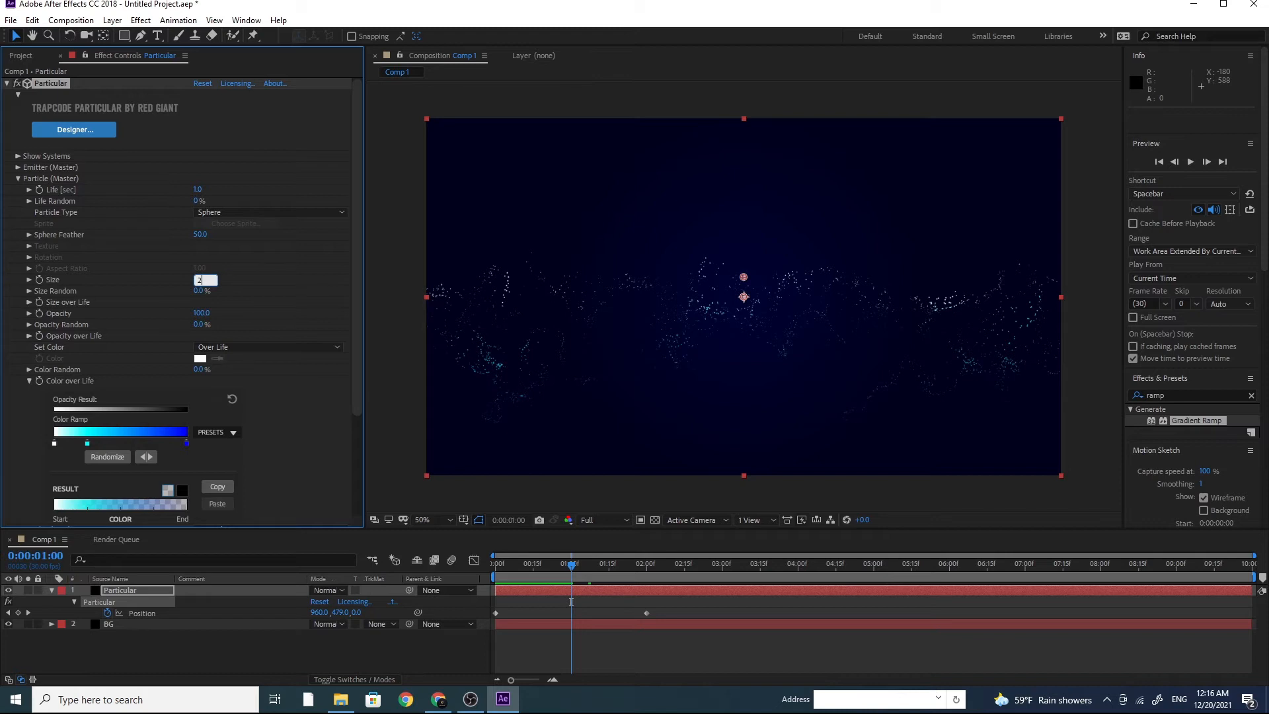
key("Return")
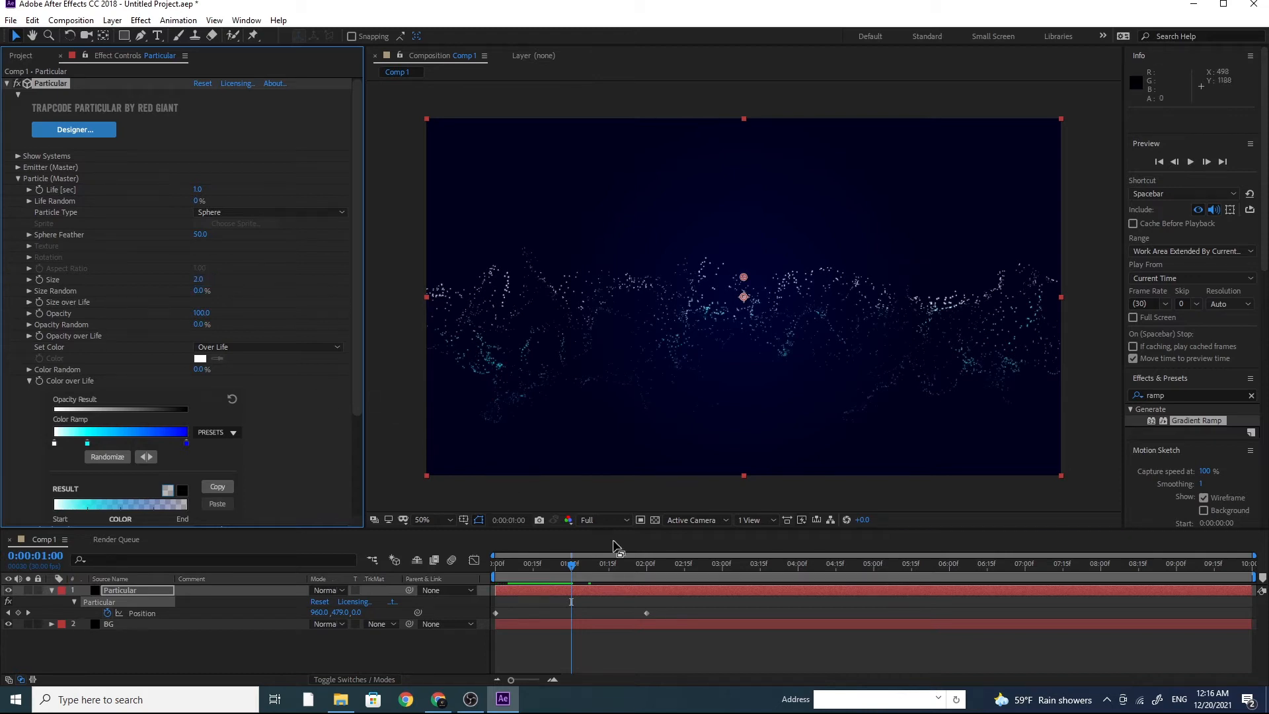
Step: Preview the resized particle sweep from the start twice and park the current time at 0:00:00:27
left_click_drag(571, 568, 496, 569)
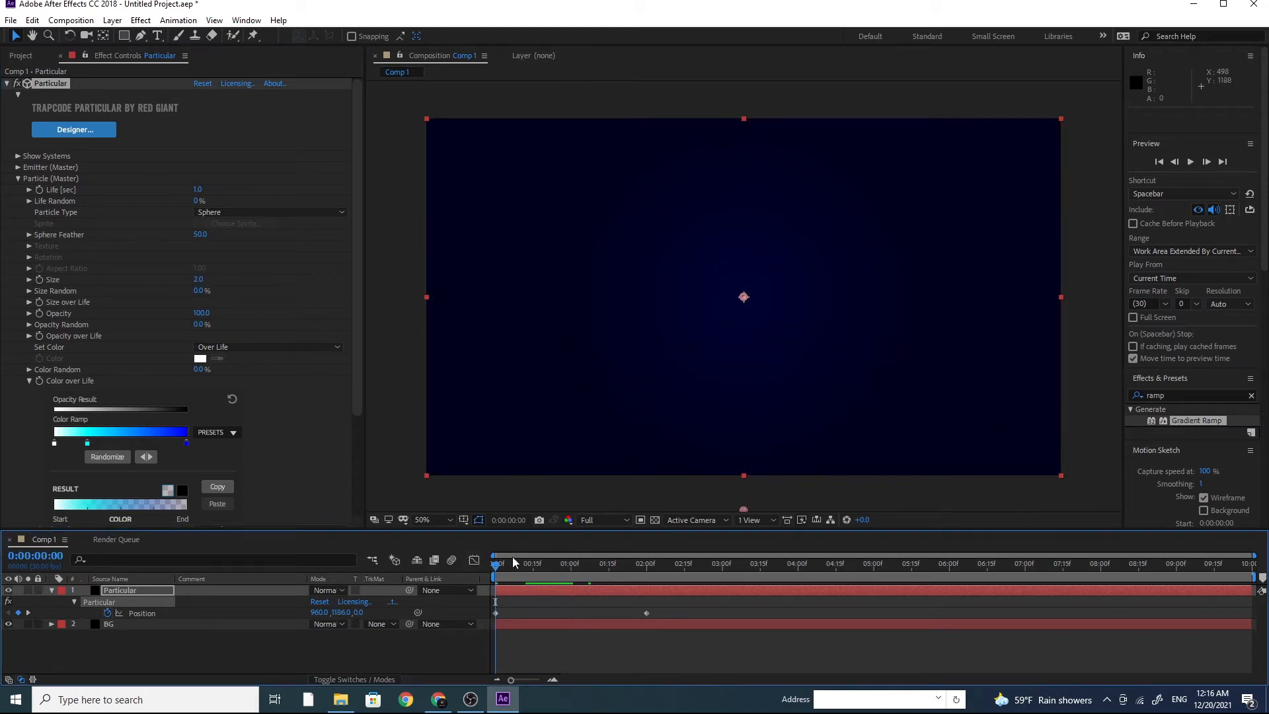
key("space")
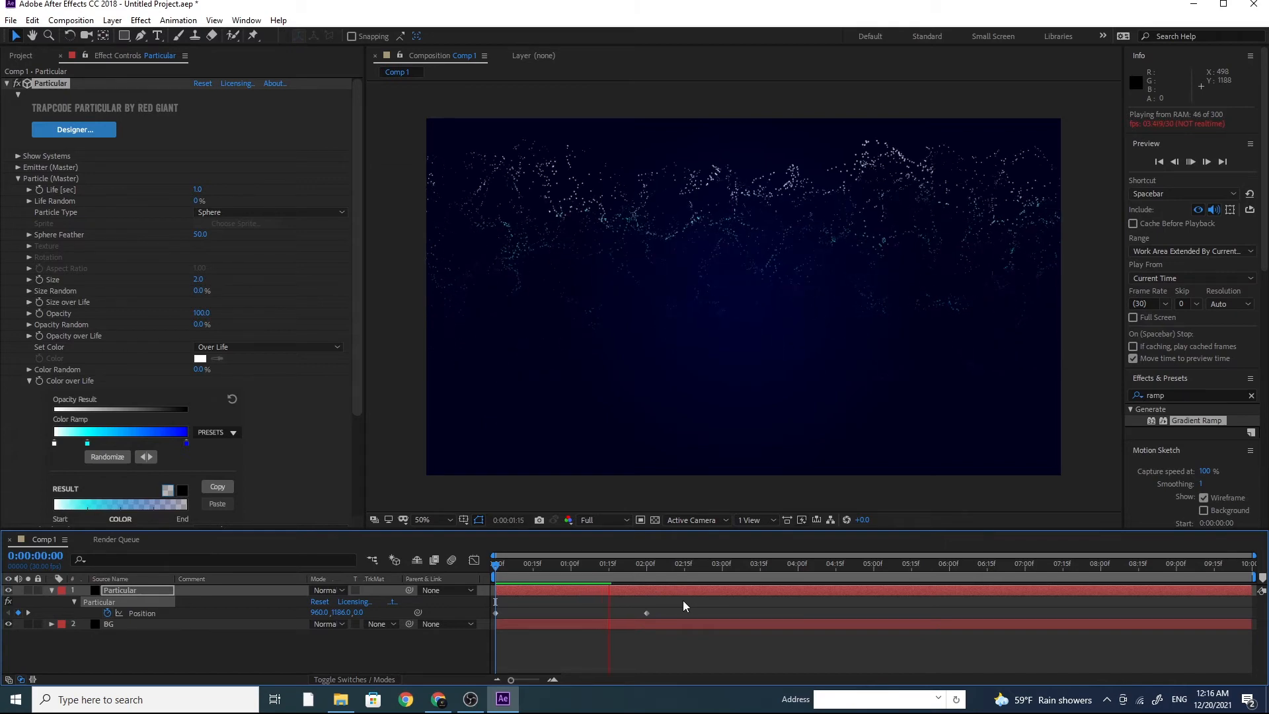
left_click(619, 567)
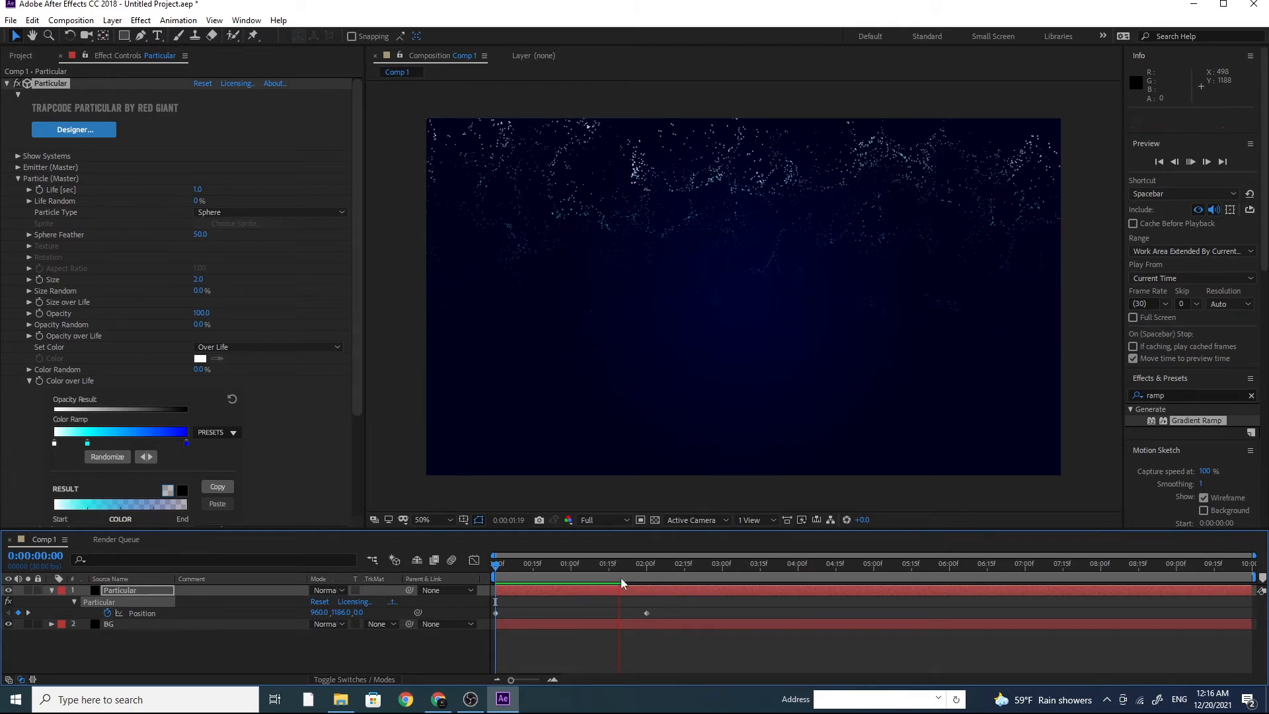
left_click_drag(616, 570, 481, 577)
key("space")
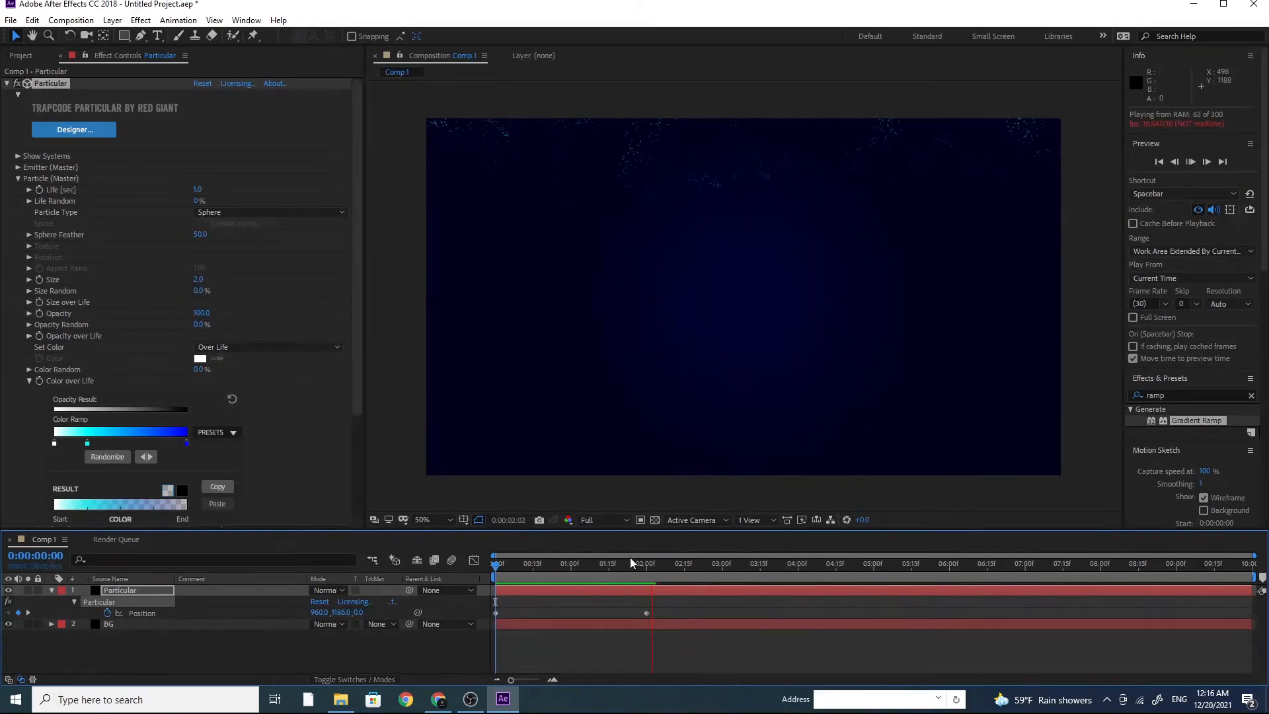
key("space")
left_click_drag(625, 570, 566, 569)
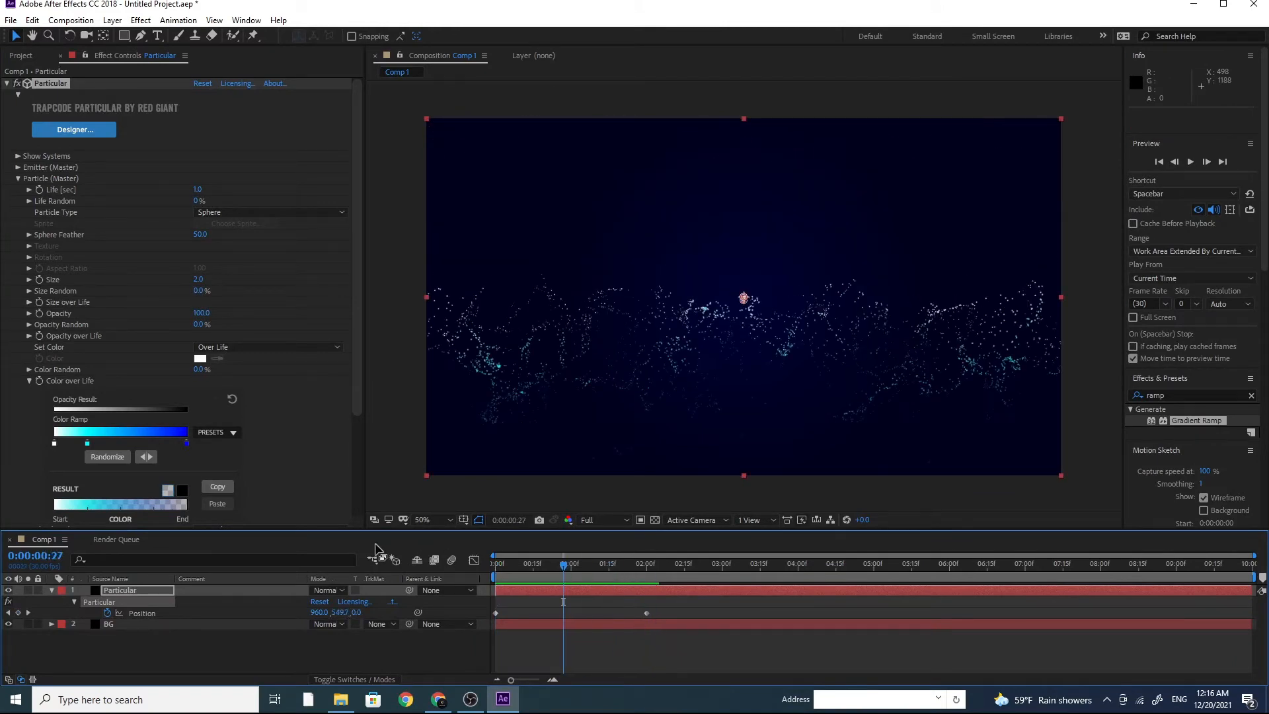
Step: Apply the Stylize Glow effect to the Particular layer, keeping its default settings
left_click(18, 179)
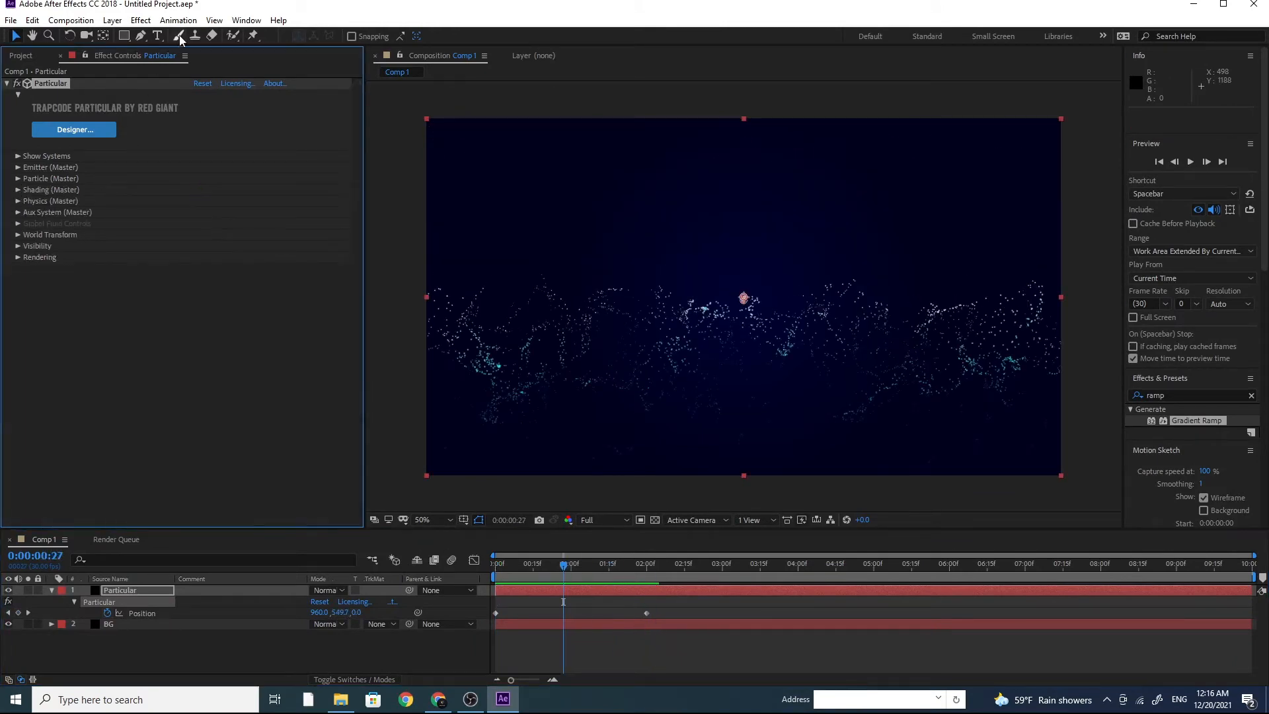
left_click(143, 24)
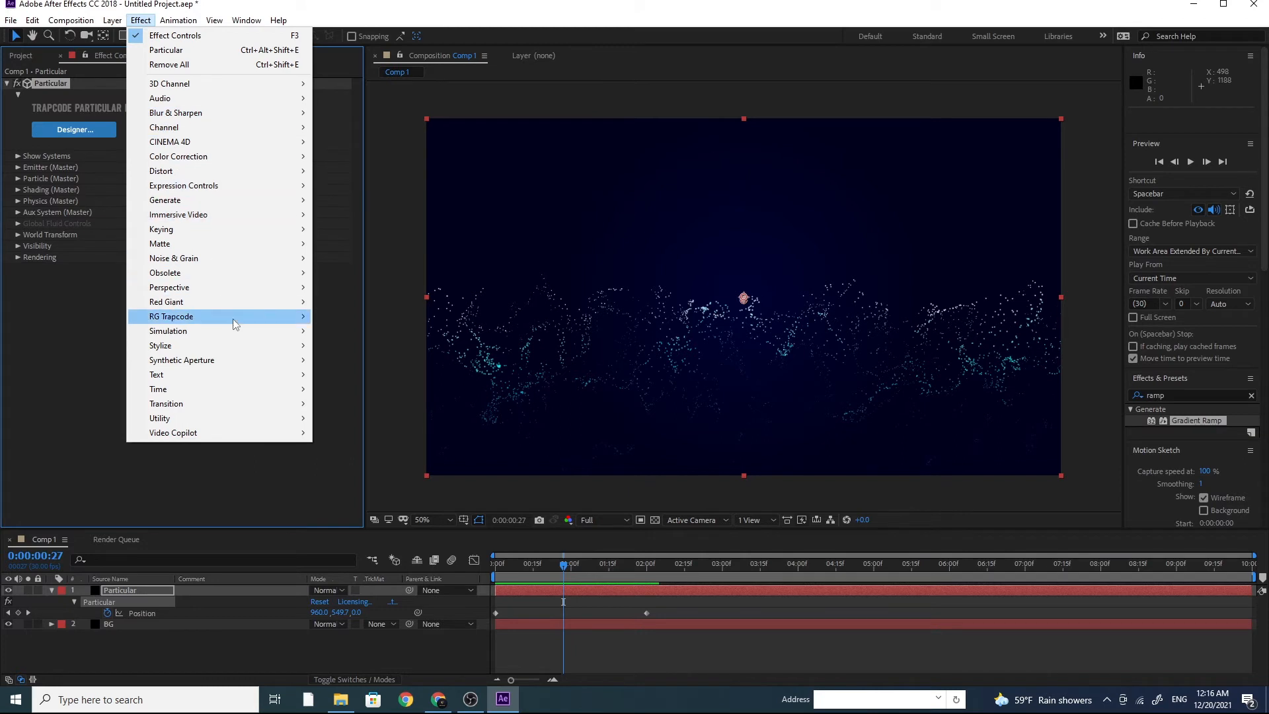
mouse_move(244, 349)
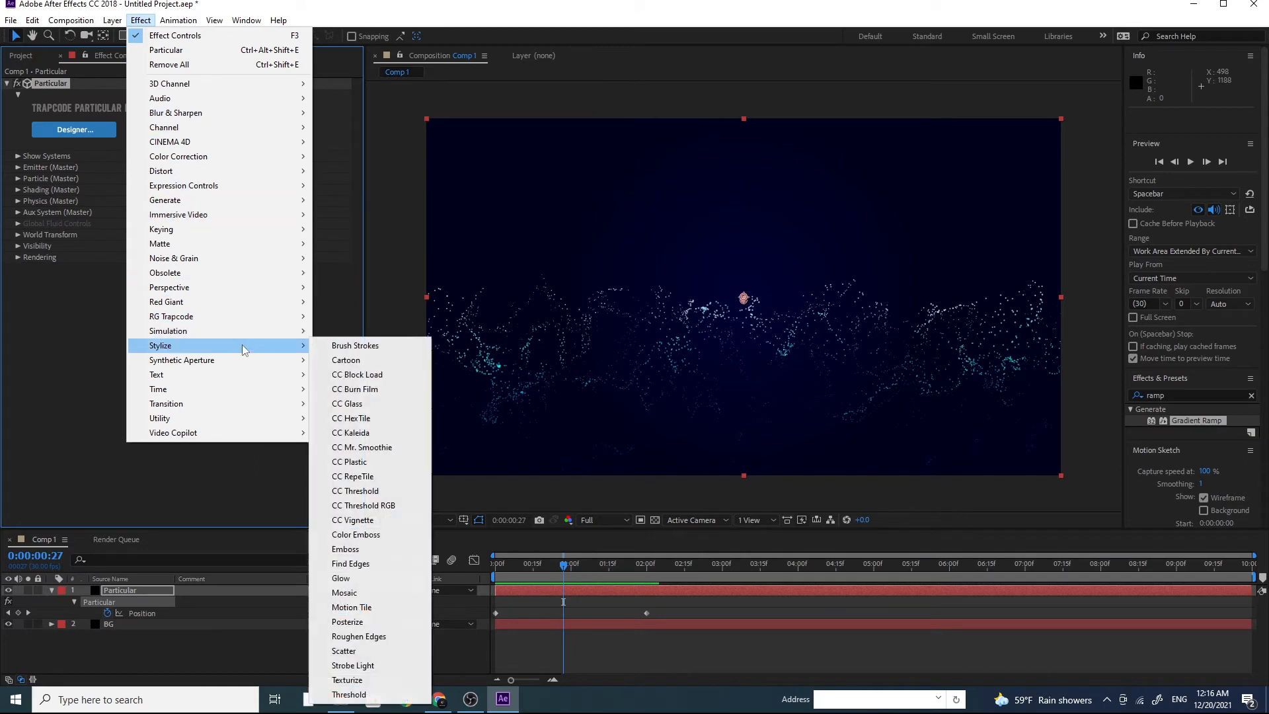
left_click(359, 577)
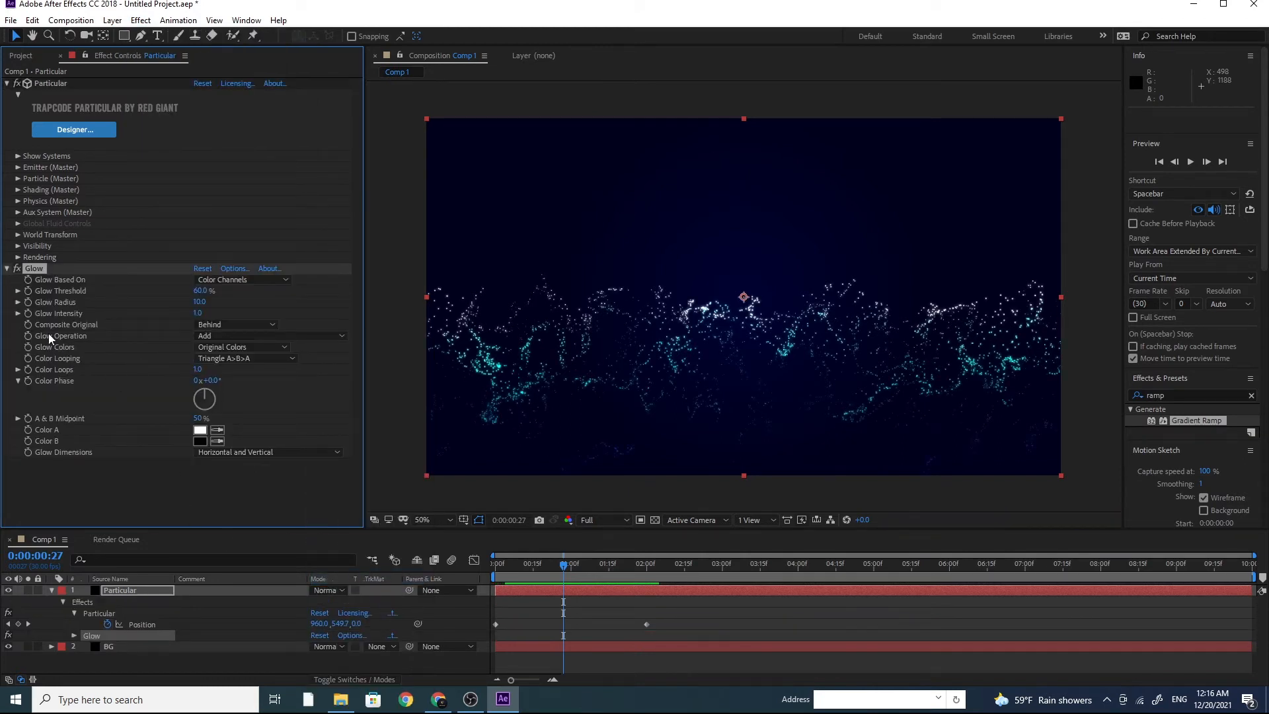
left_click(6, 269)
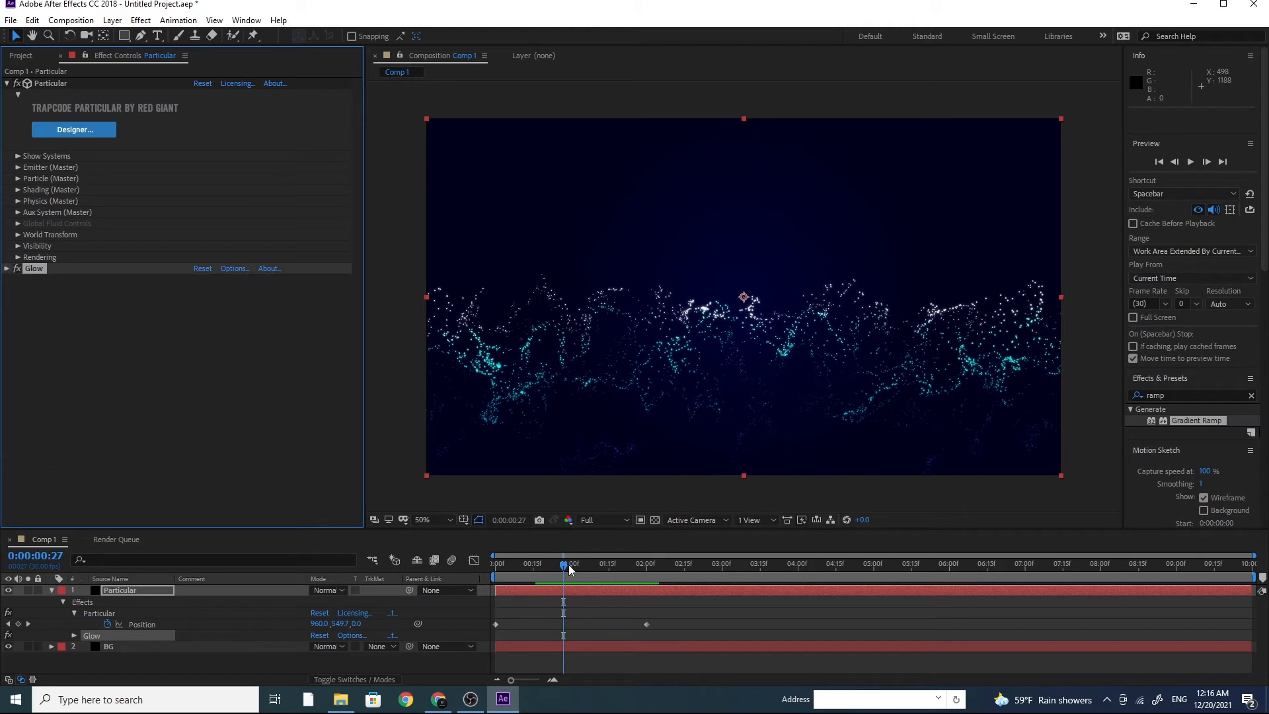
Step: Preview the glowing particle sweep from the start twice and park the current time at 0:00:00:28
left_click_drag(564, 567, 508, 569)
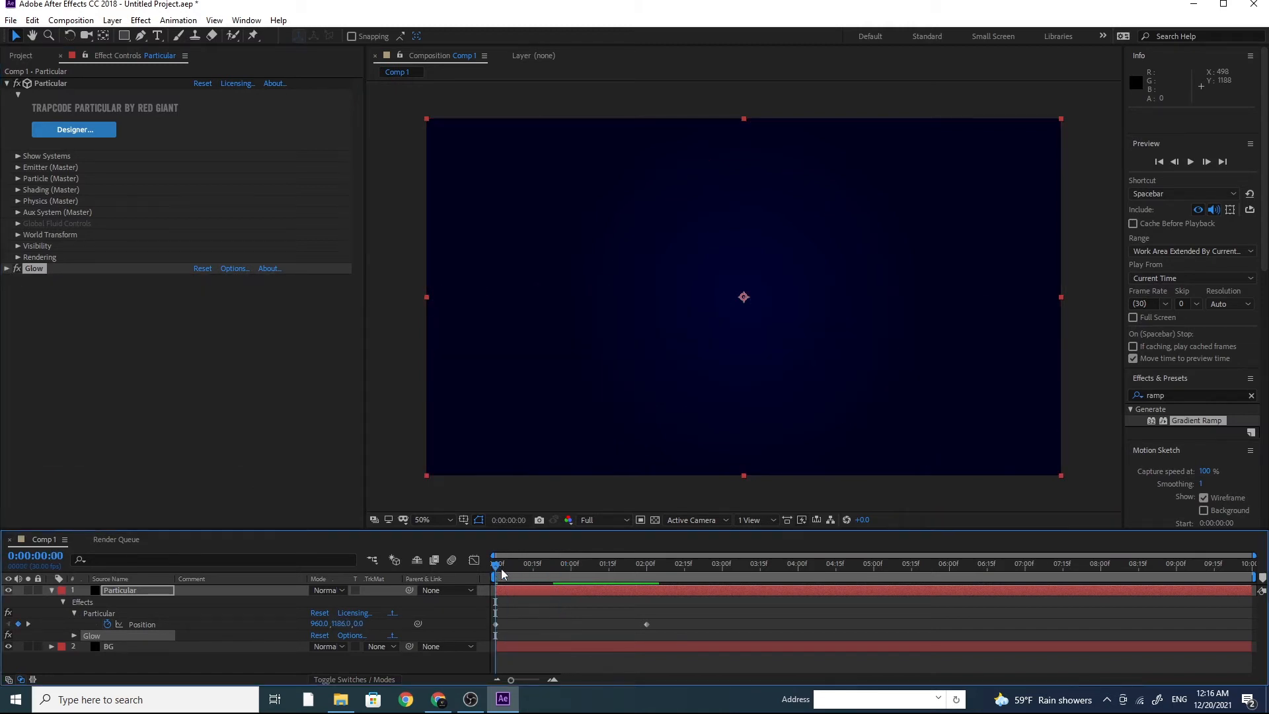
key("space")
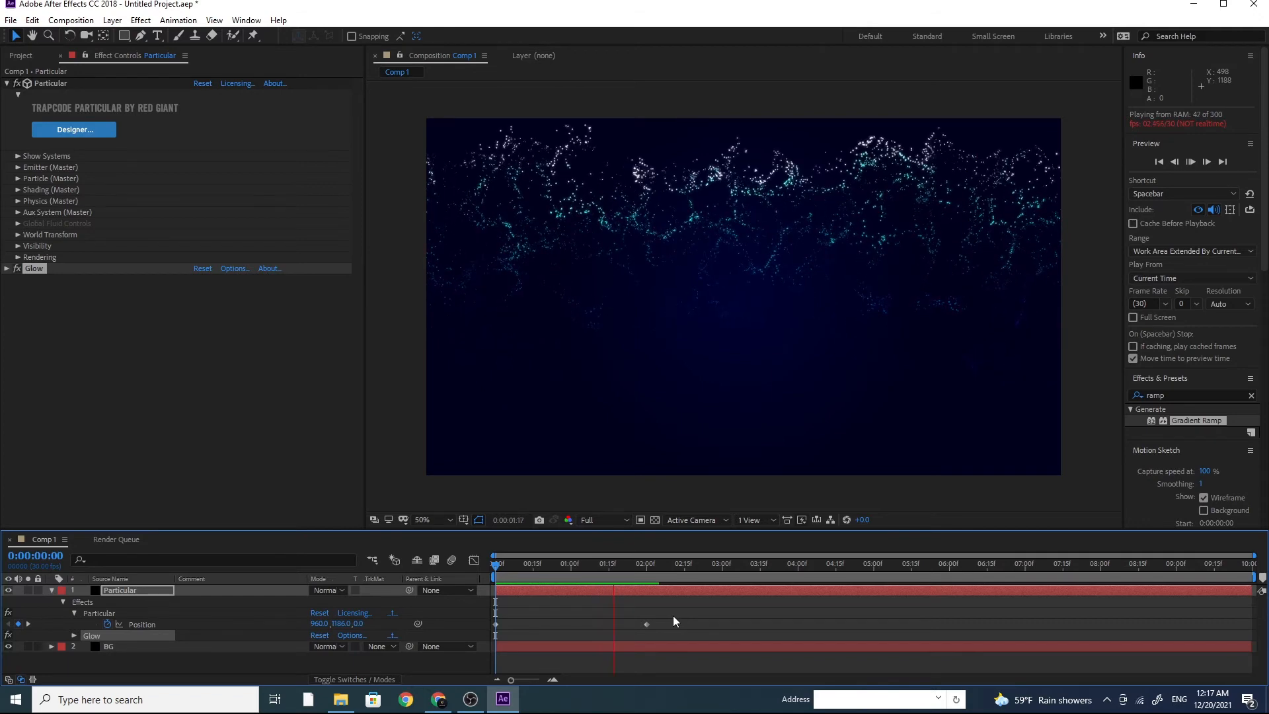
key("space")
left_click_drag(633, 564, 482, 568)
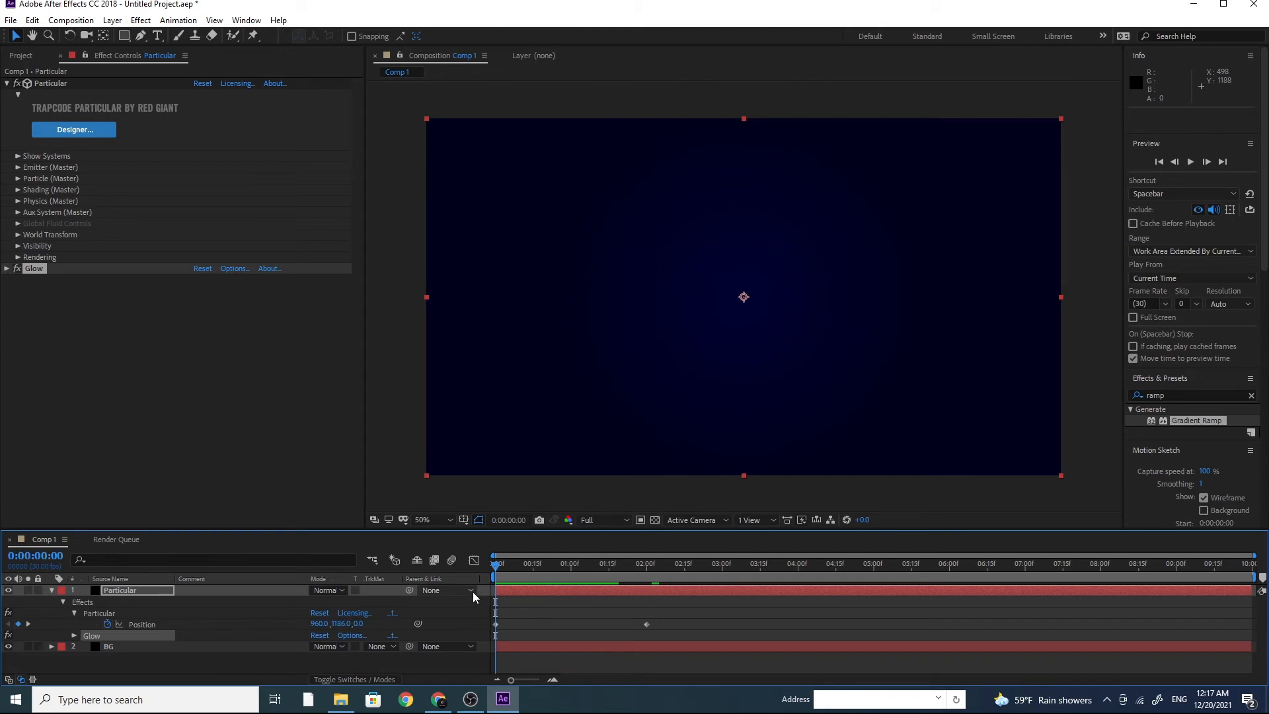
key("space")
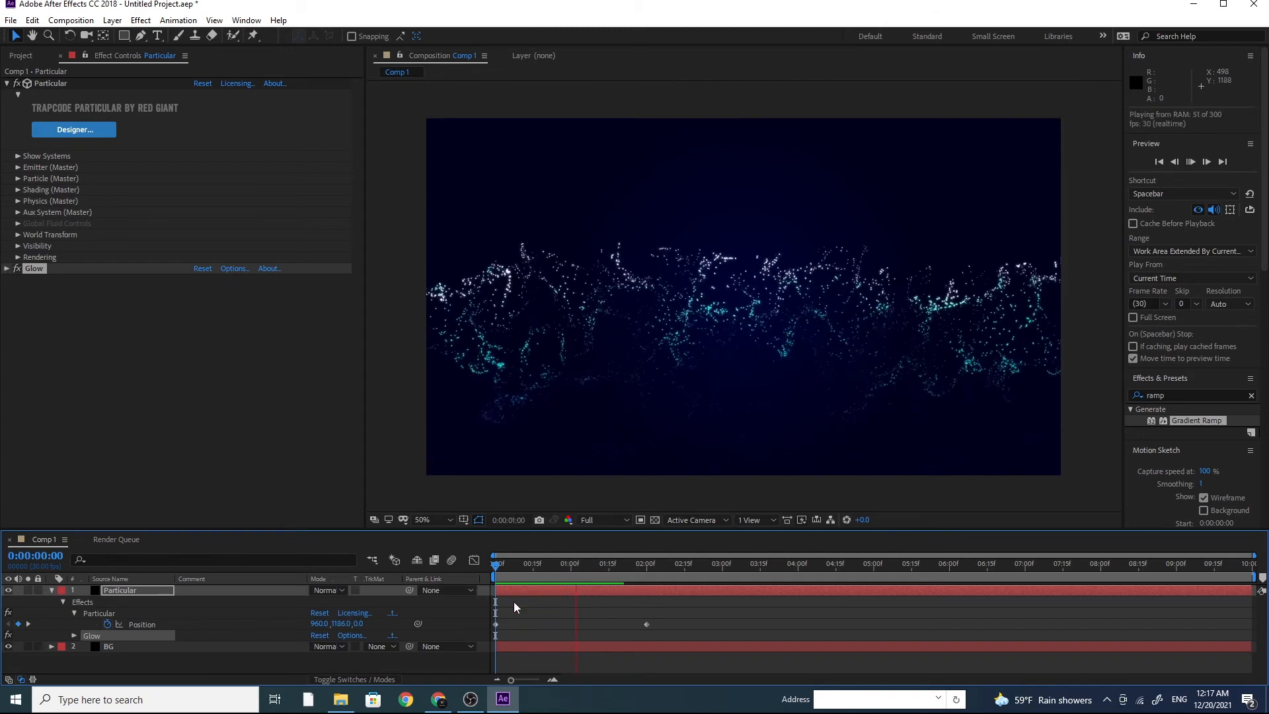
key("space")
left_click_drag(606, 567, 566, 570)
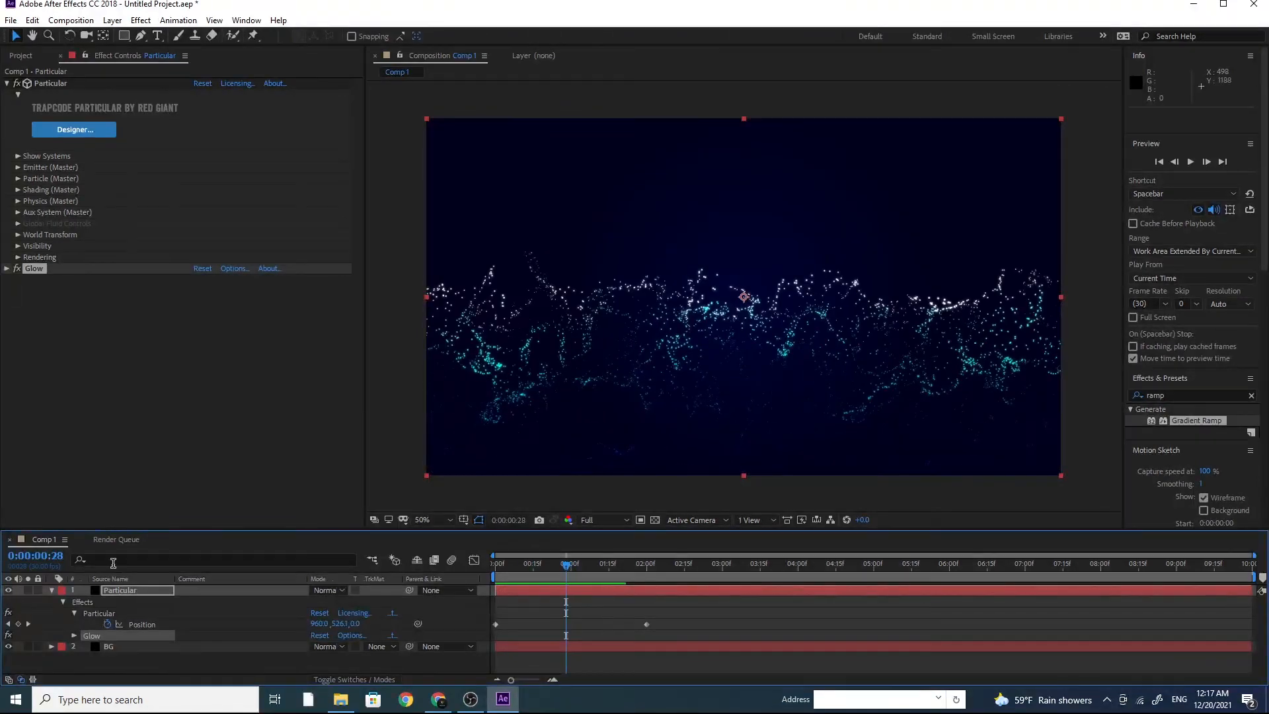
Step: Create a comp-size black solid and place it between the Particular and BG layers
left_click(52, 590)
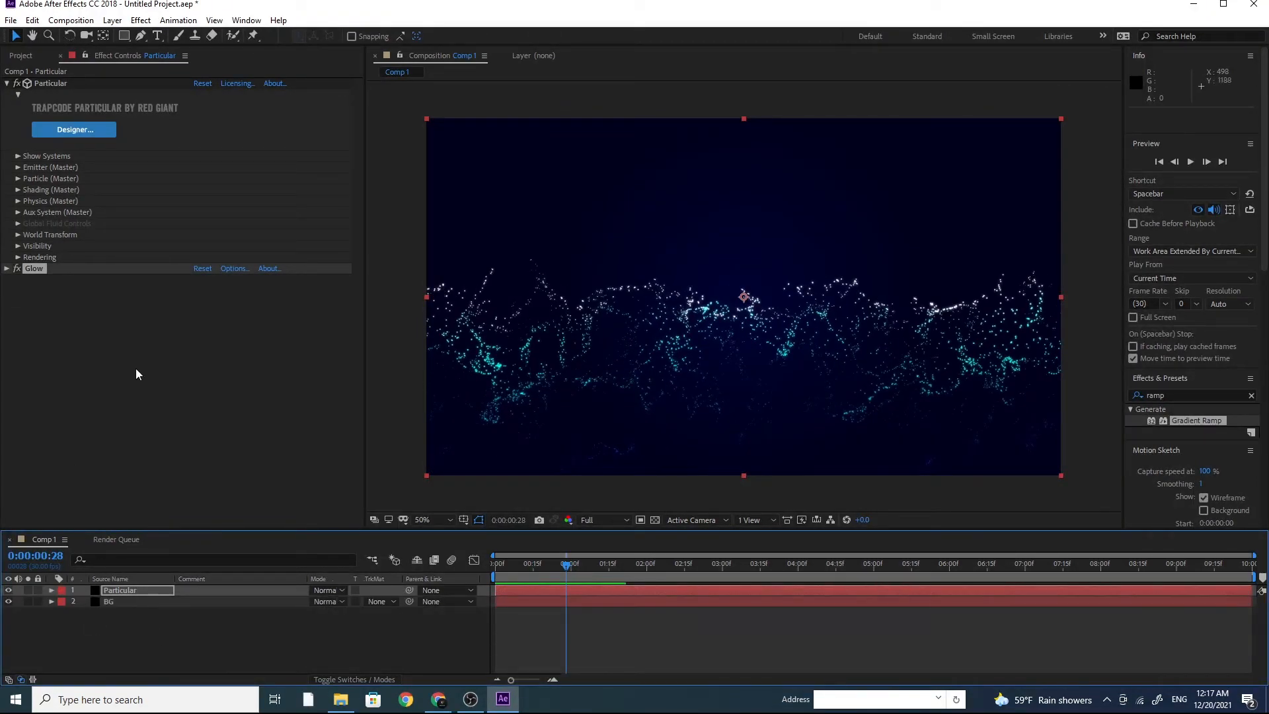
left_click(113, 21)
mouse_move(265, 36)
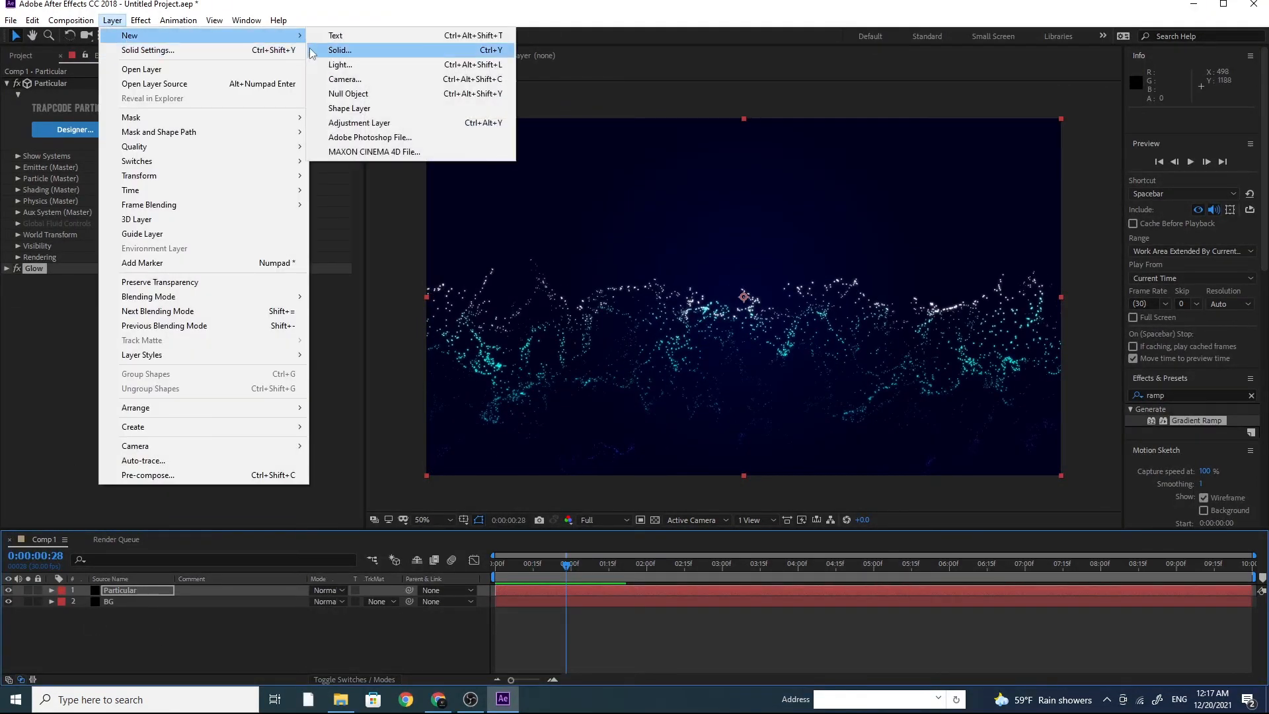
left_click(333, 51)
left_click(660, 389)
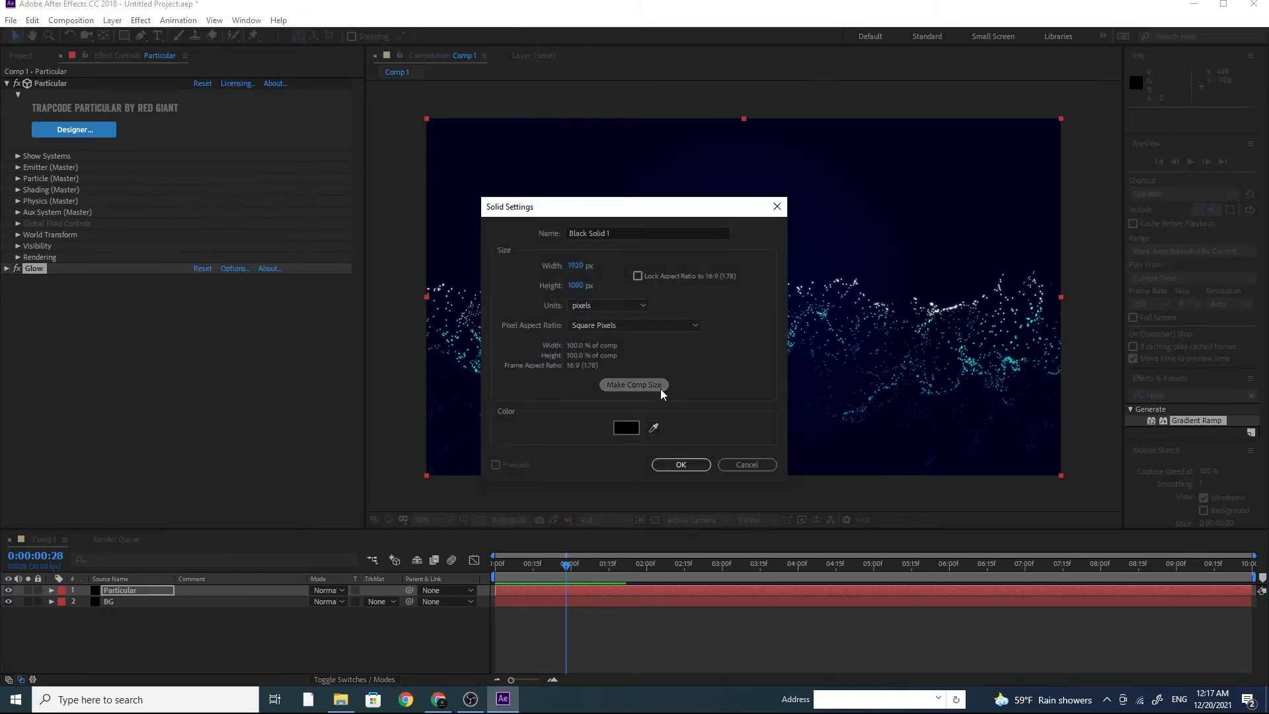
left_click(669, 466)
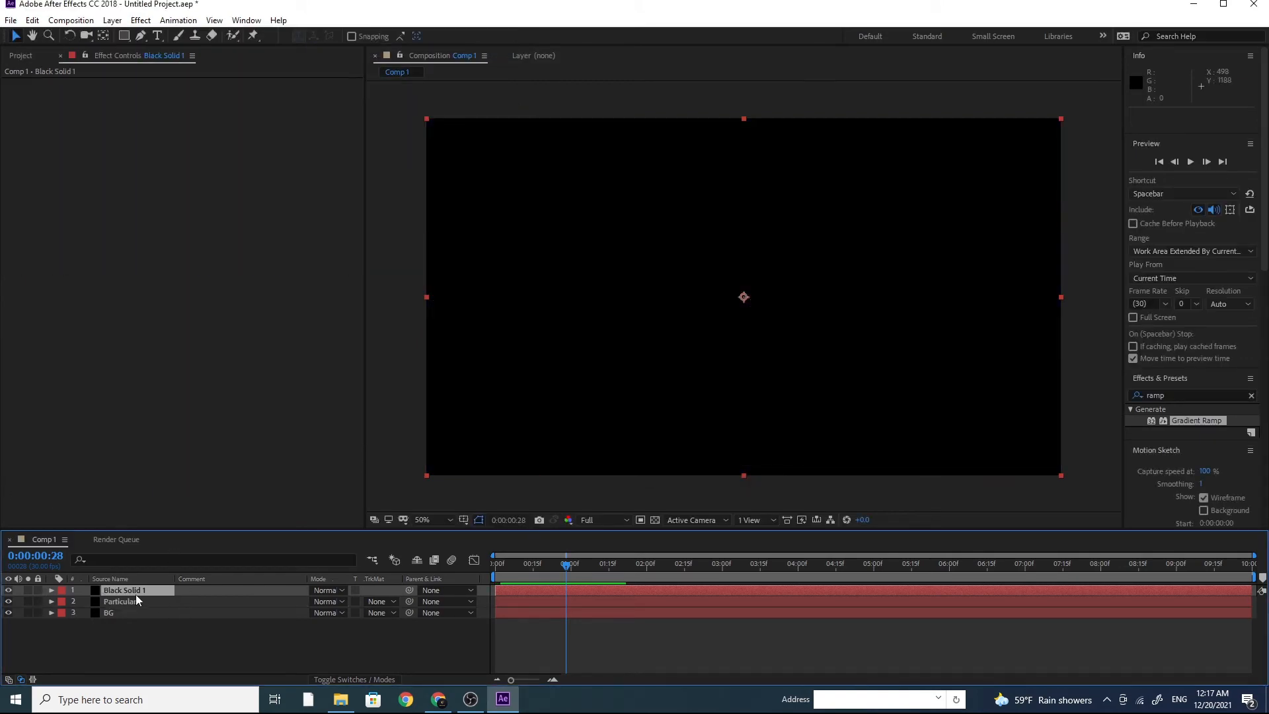
left_click_drag(137, 594, 138, 604)
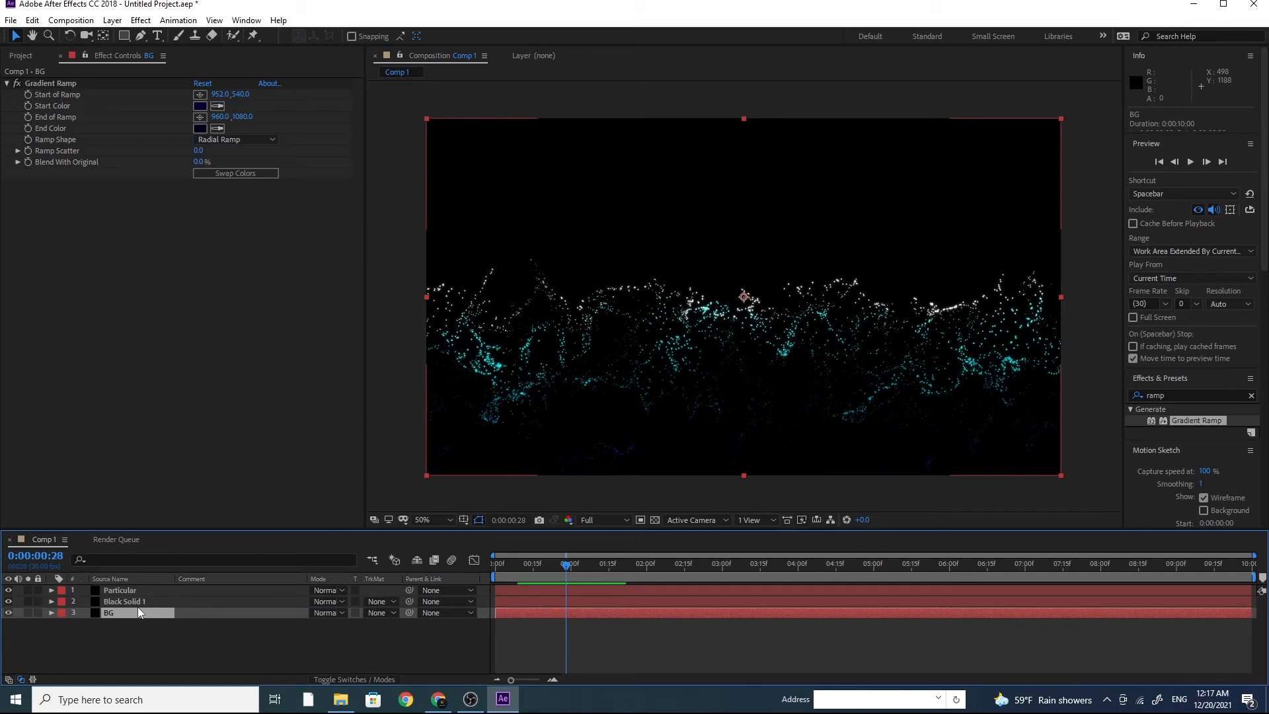
Step: Apply Trapcode Particular to Black Solid 1 and set its Emitter Type to Box
left_click(141, 21)
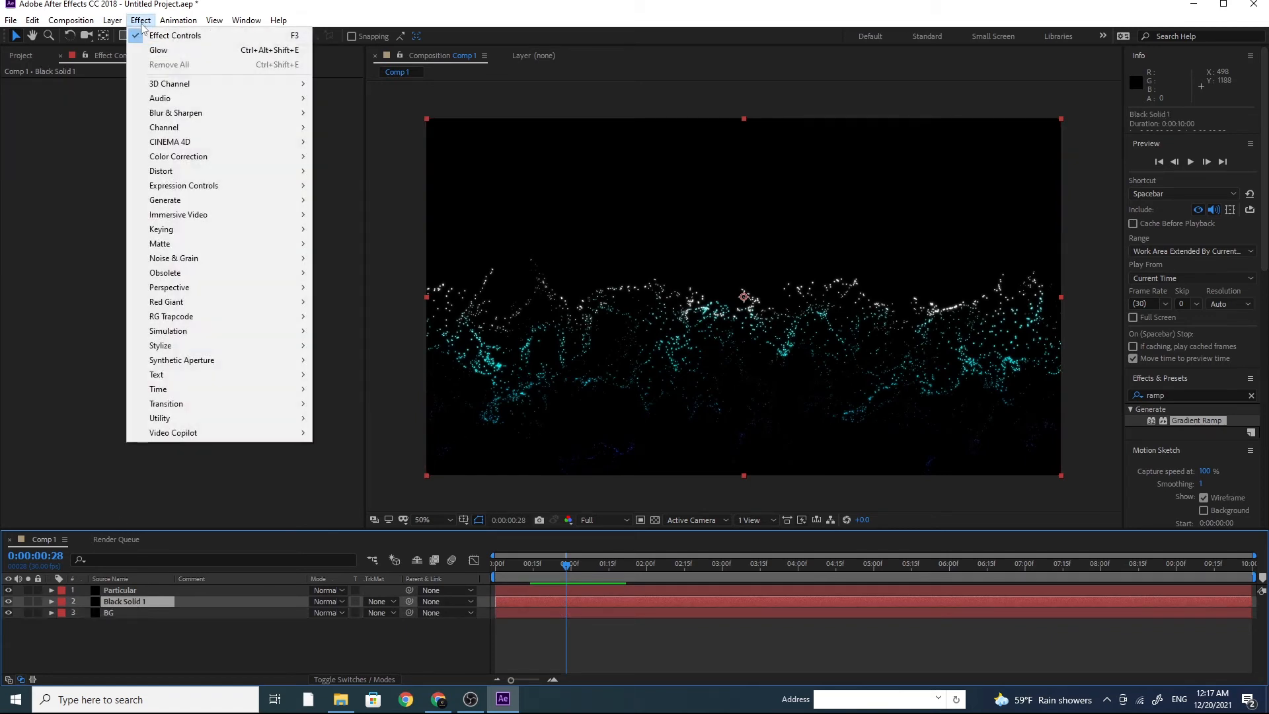
mouse_move(228, 319)
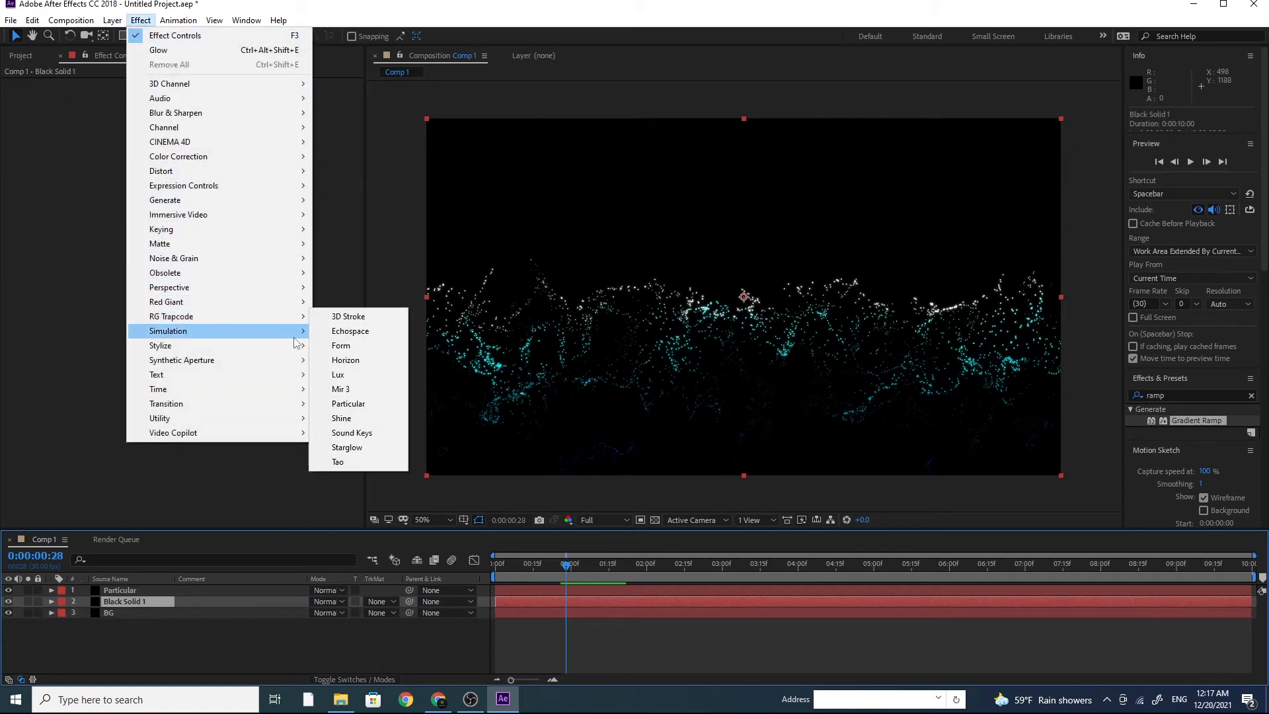
left_click(349, 404)
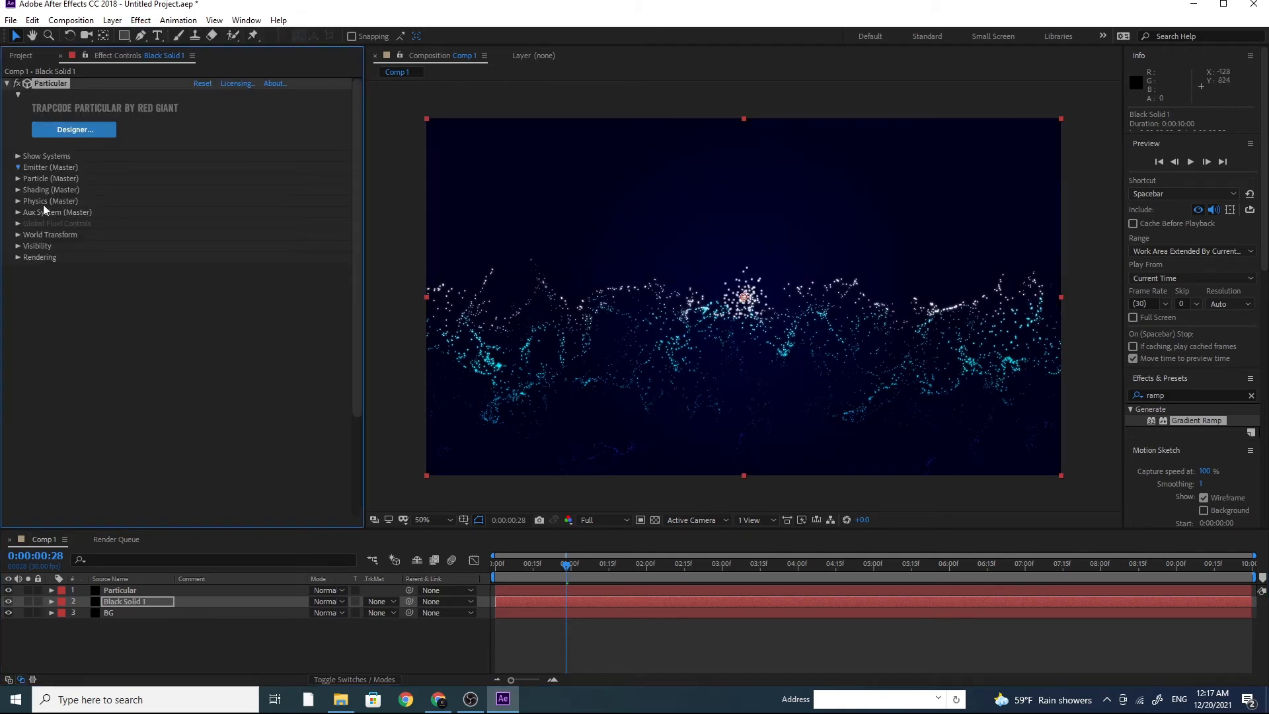
left_click(245, 202)
left_click(246, 228)
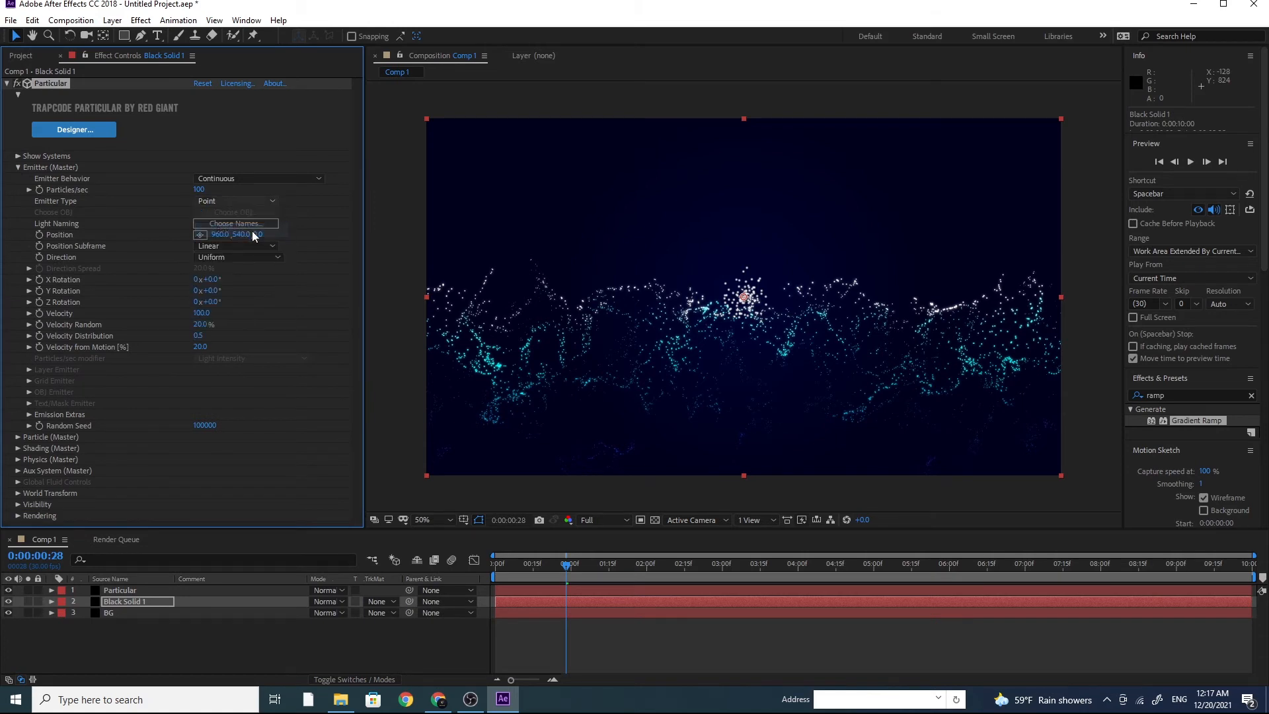
Step: Set the emitter's Velocity, Velocity Random, Velocity Distribution and Velocity from Motion to 0
left_click(201, 314)
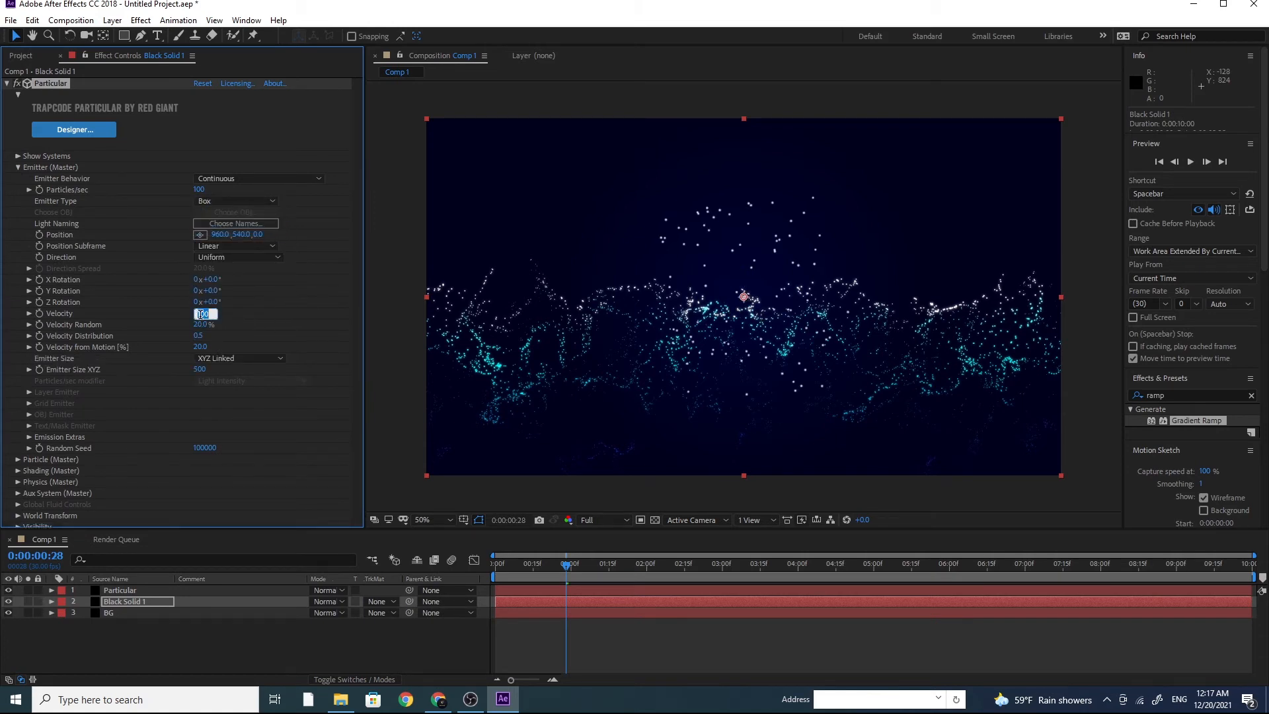
type("0")
left_click(200, 326)
type("0")
left_click(200, 336)
type("0")
left_click(202, 348)
type("0")
Step: Switch Emitter Size to XYZ Individual and enlarge the X and Y sizes until the particles cover the whole frame
left_click(221, 359)
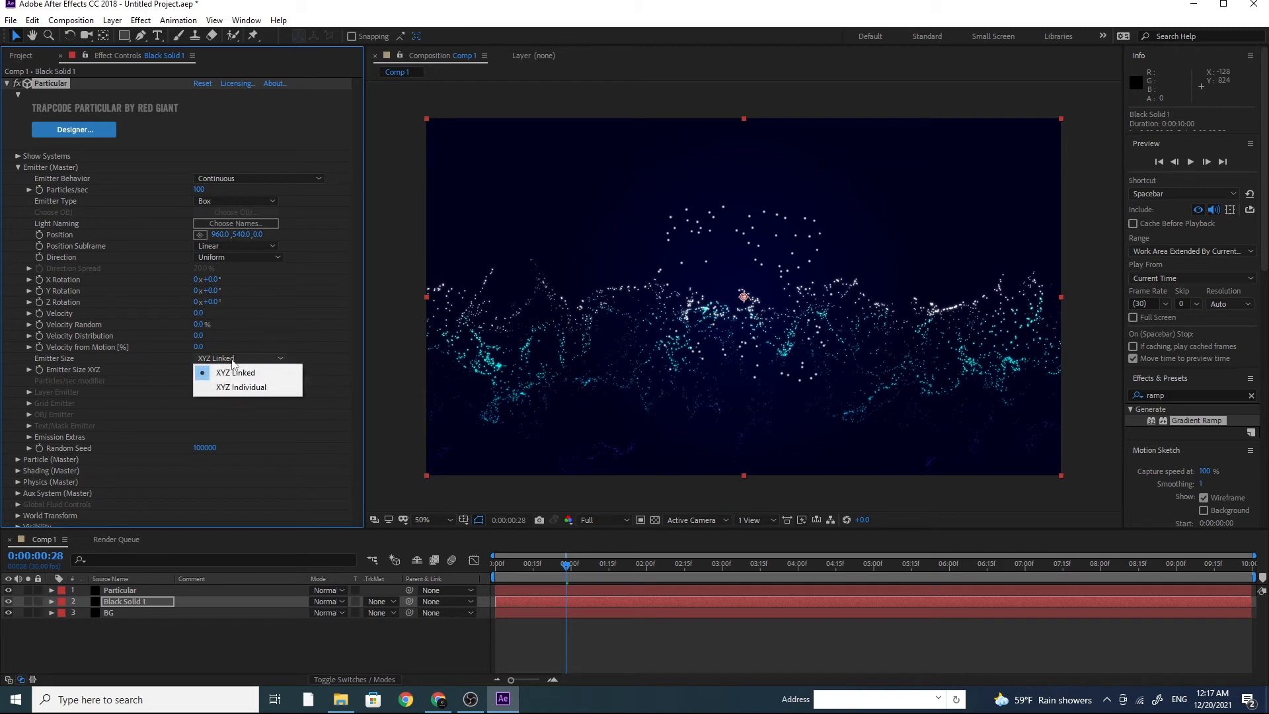
left_click(234, 384)
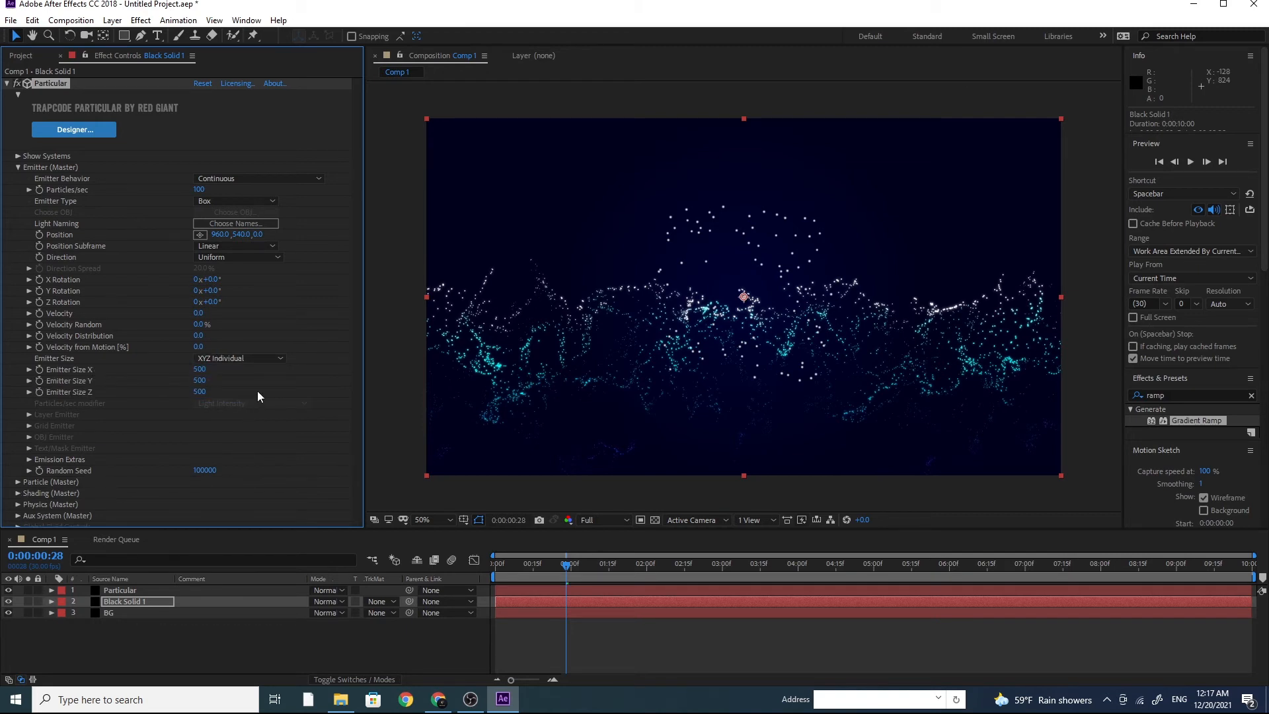
left_click_drag(199, 369, 853, 430)
left_click_drag(207, 373, 948, 447)
left_click_drag(199, 380, 790, 461)
Step: Set the Black Solid 1 emitter's Particles/sec to 800
left_click(199, 190)
type("800")
key("Return")
left_click(17, 168)
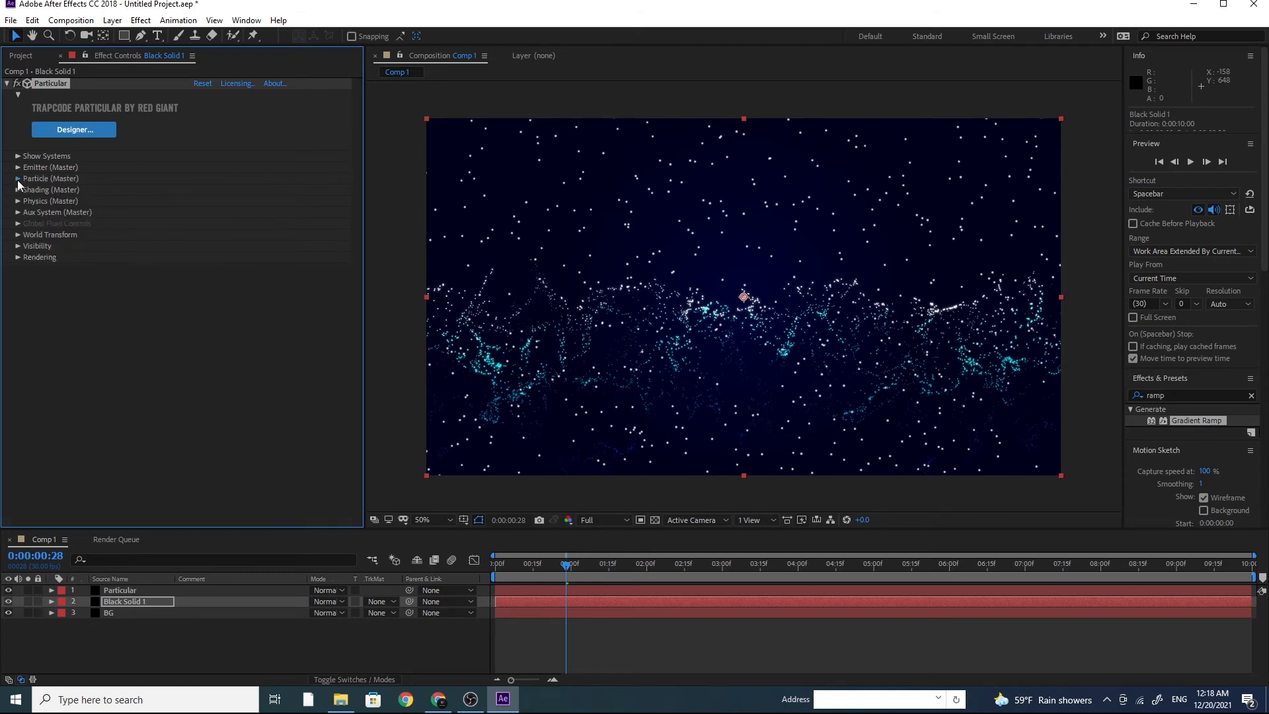
Step: Reduce the Black Solid 1 particles' Size to 1.5
left_click(18, 179)
left_click(196, 282)
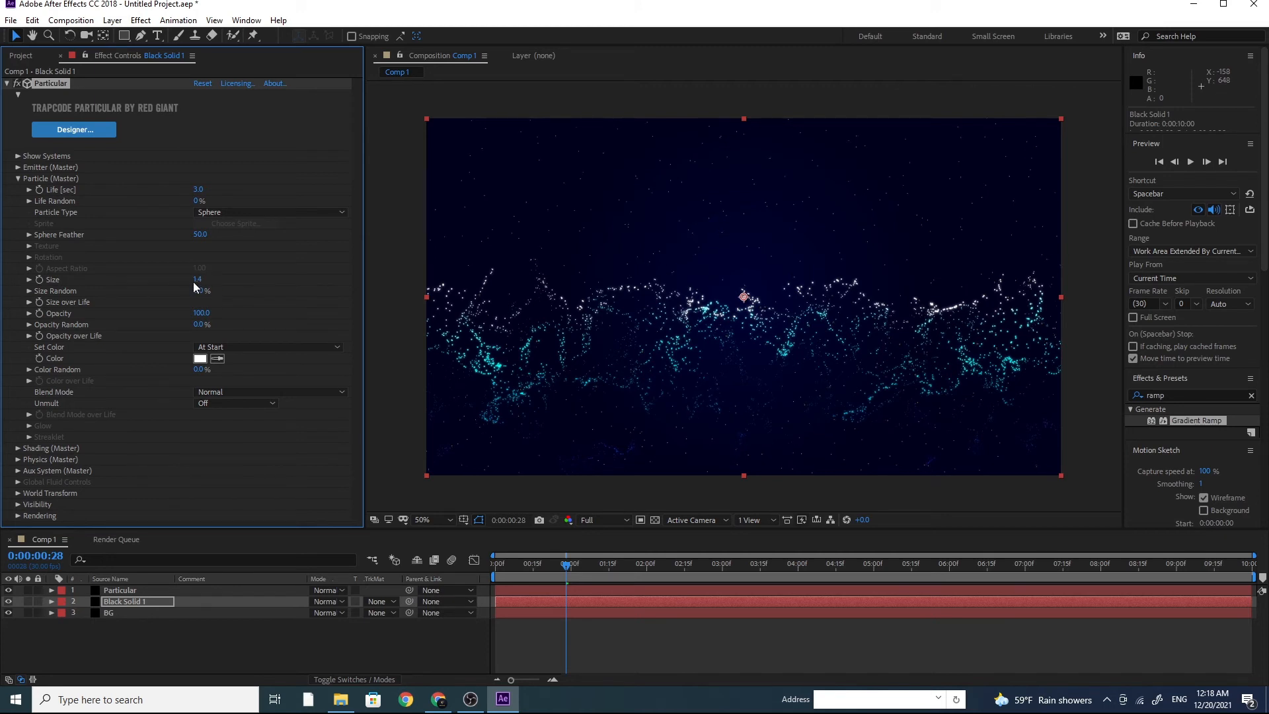
left_click(195, 279)
Step: Switch Black Solid 1's particle Set Color to Over Life and apply the white-cyan-blue preset to its Color over Life ramp
left_click(287, 345)
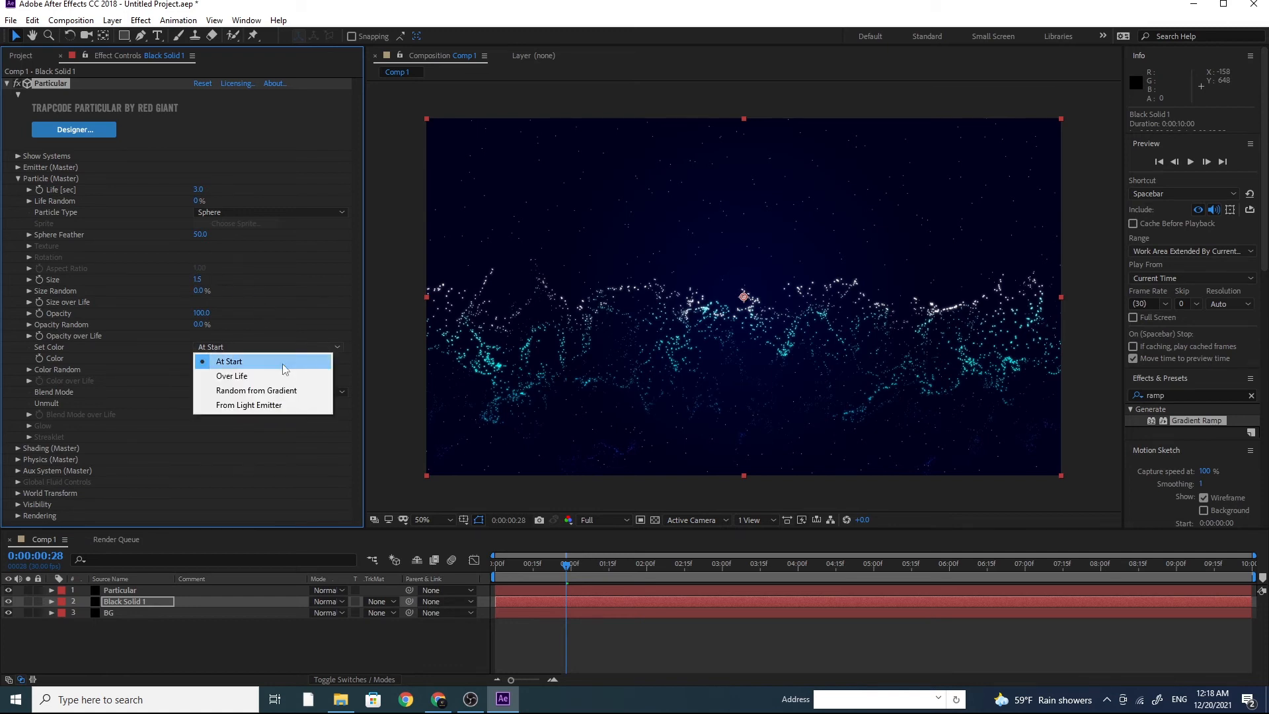
left_click(348, 376)
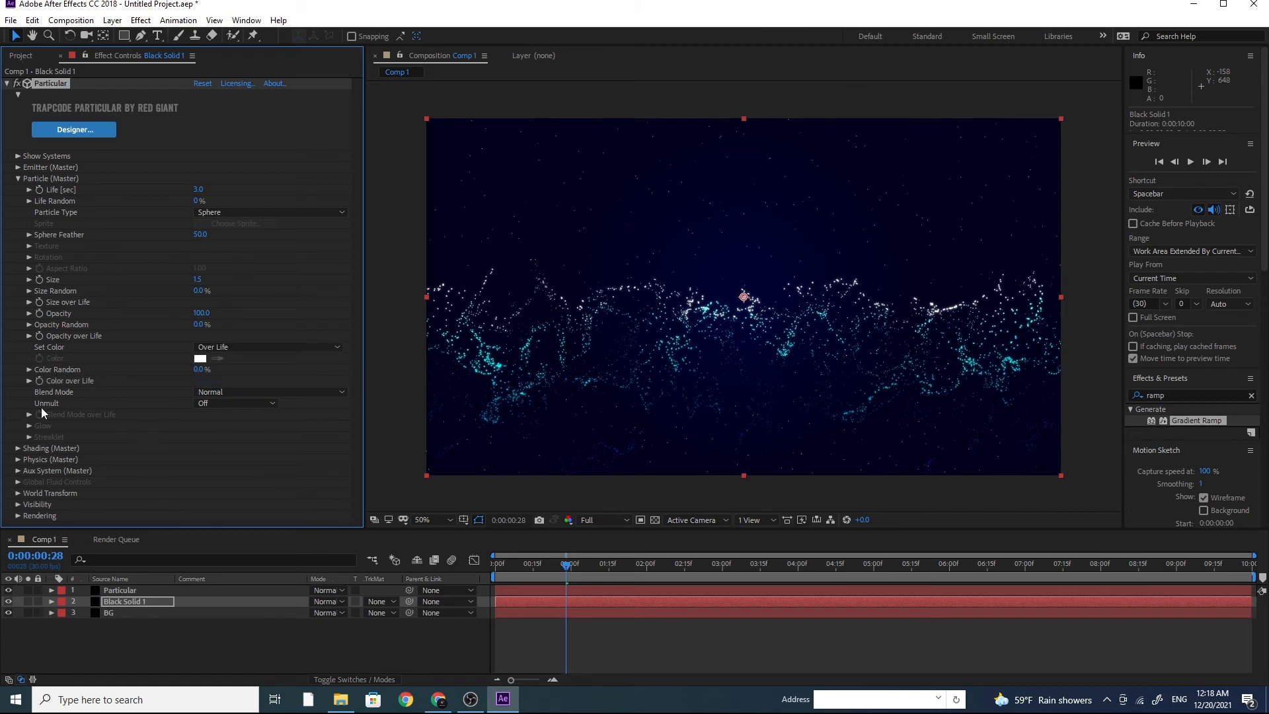
left_click(30, 380)
left_click(225, 432)
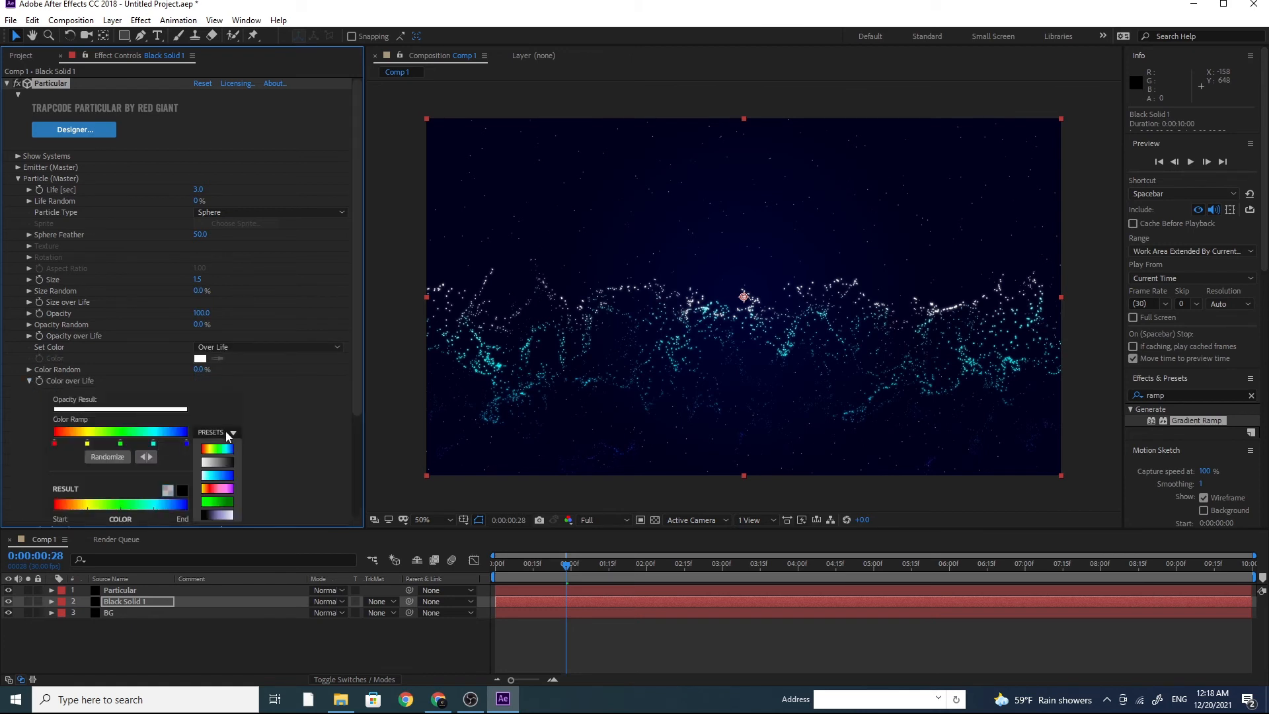
left_click(217, 475)
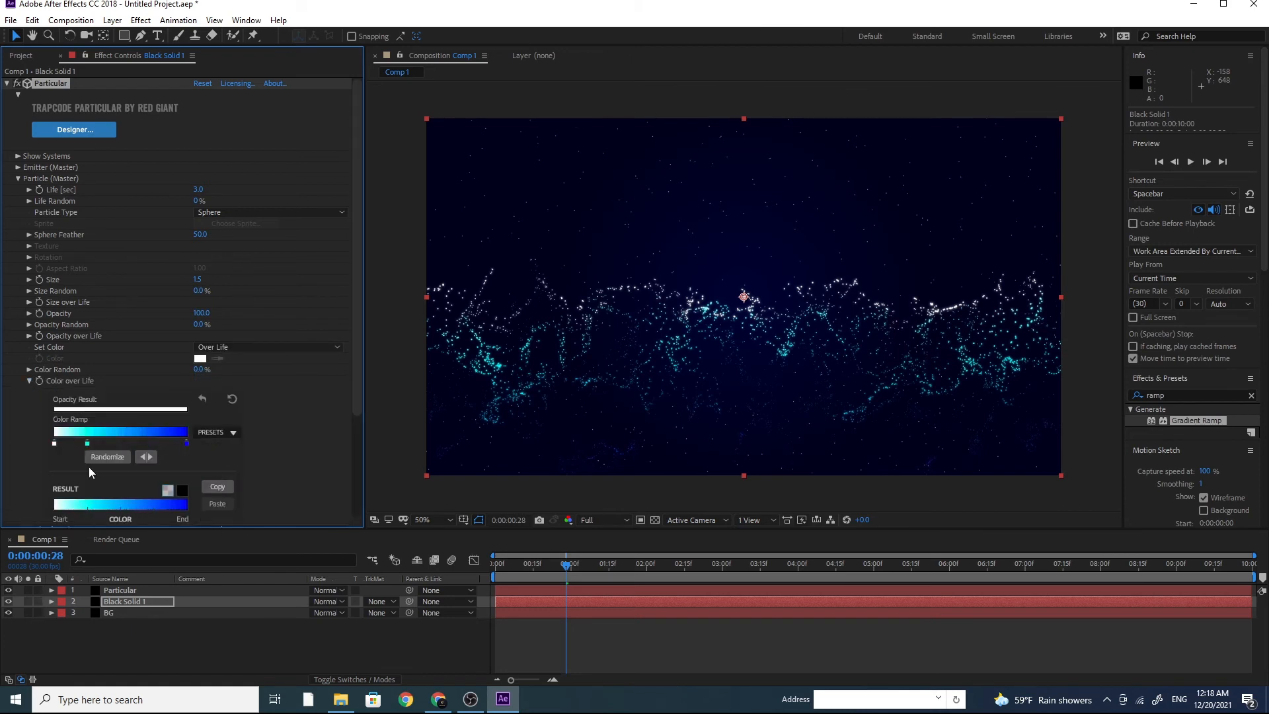
left_click(29, 380)
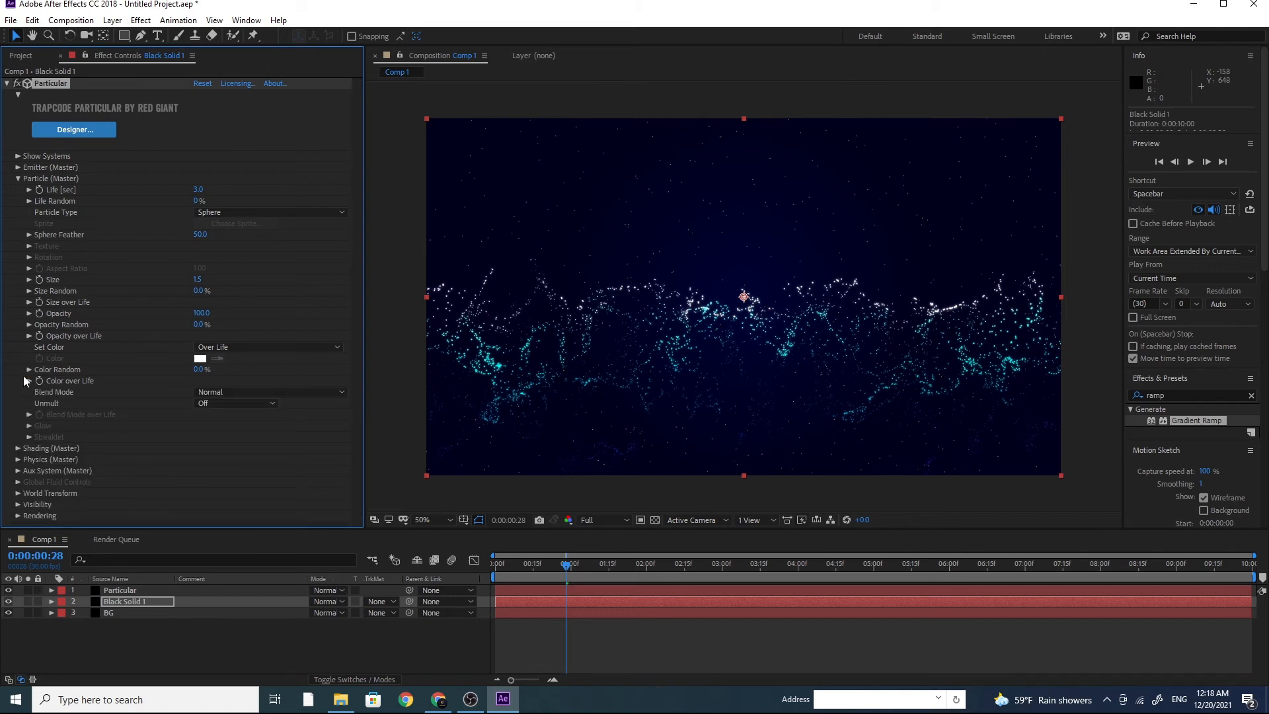
left_click(16, 179)
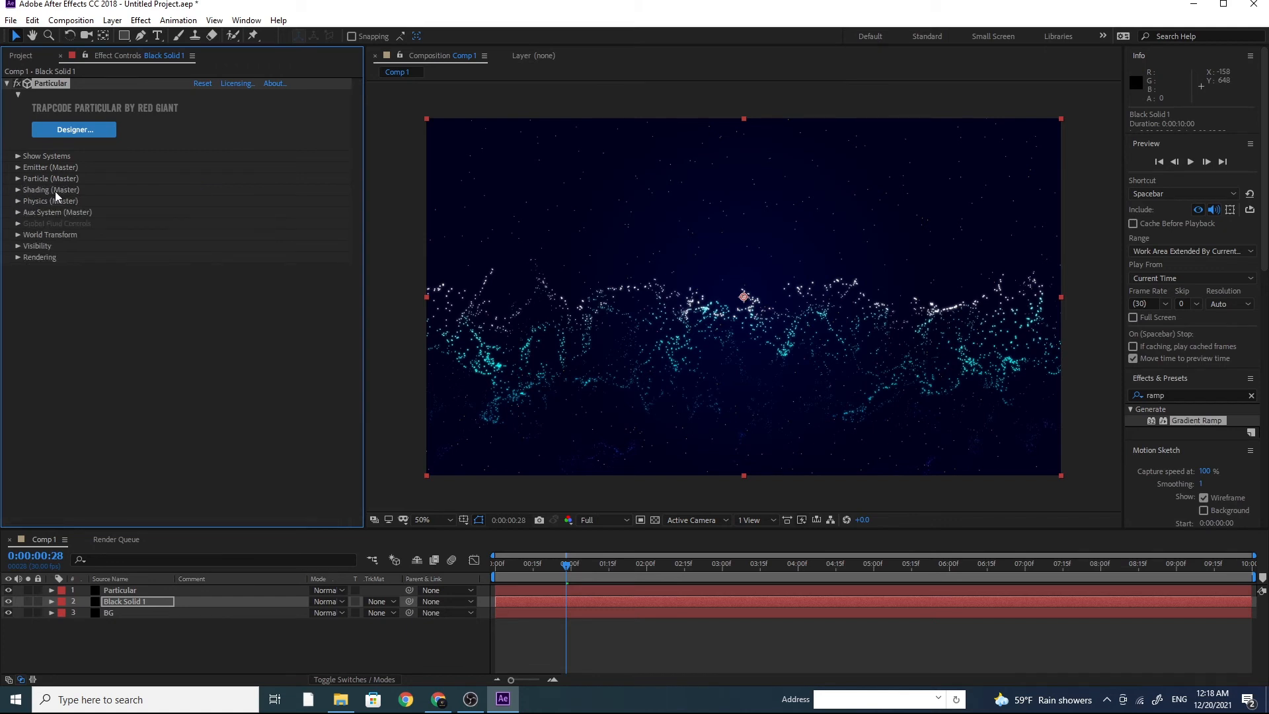
Step: Add a Glow effect to the Black Solid 1 layer and preview the animation from the start
left_click(139, 21)
mouse_move(254, 349)
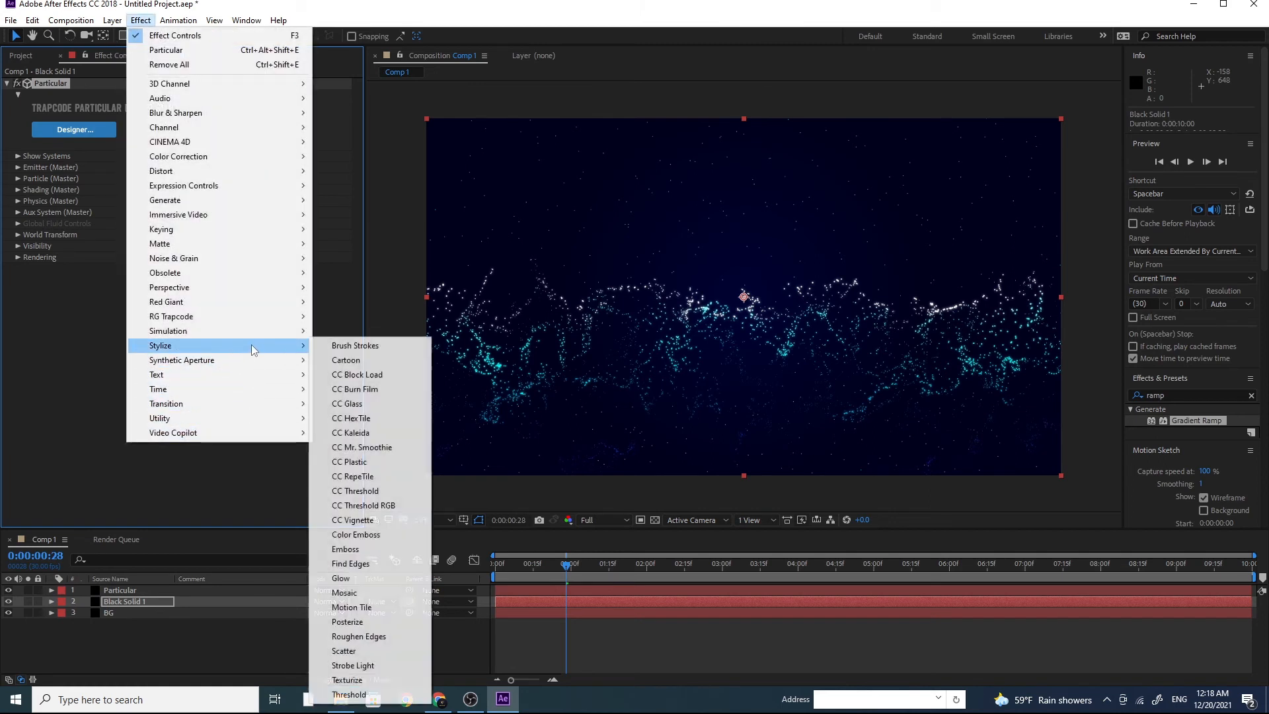
left_click(383, 572)
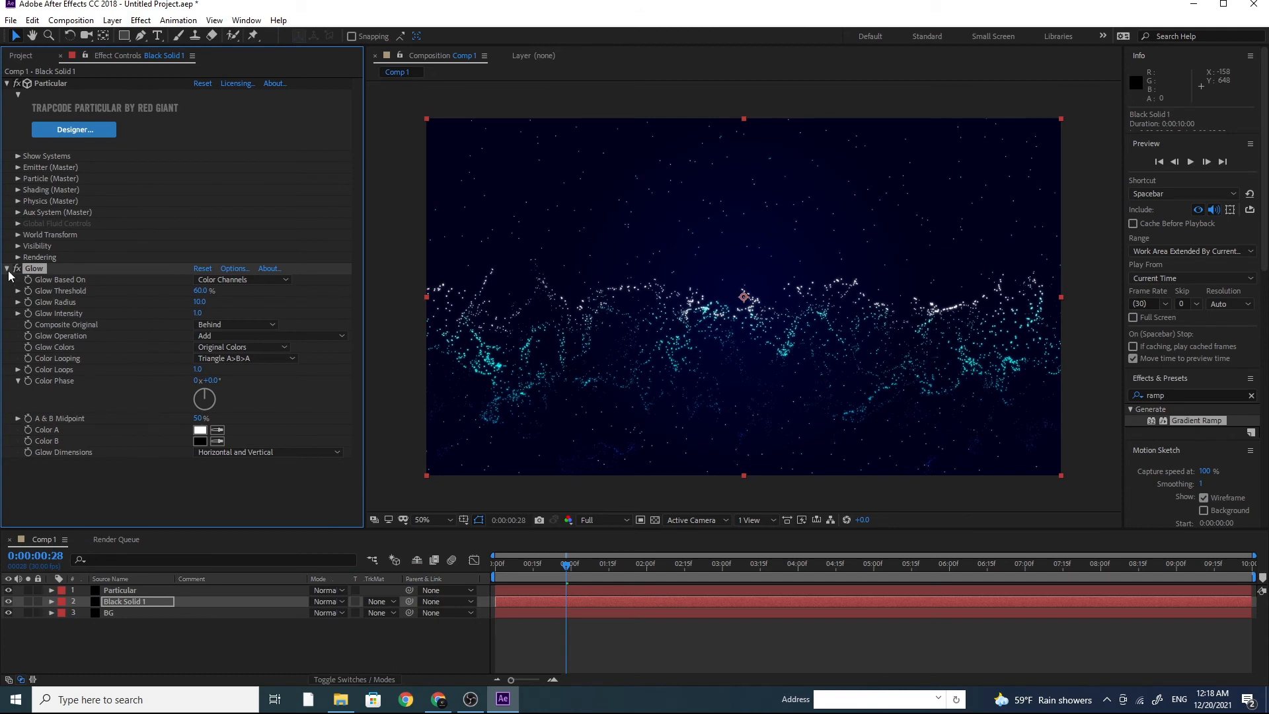
left_click(8, 269)
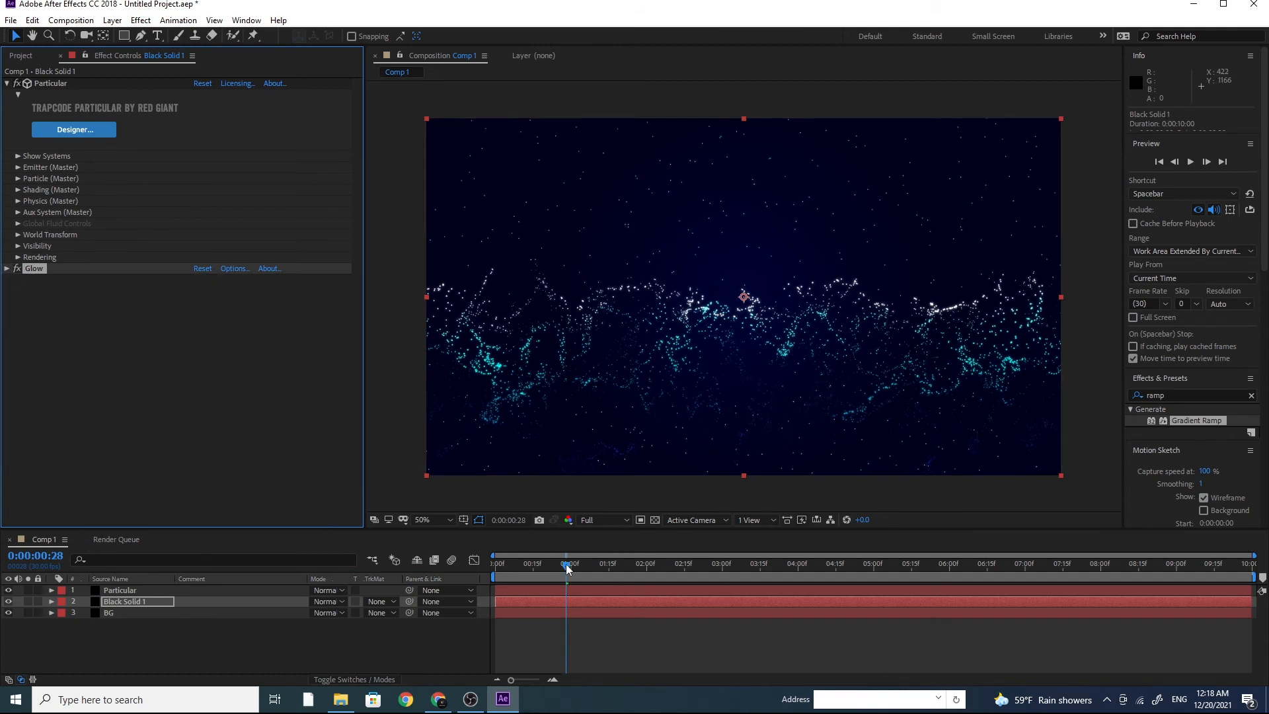
left_click_drag(567, 568, 360, 578)
key("space")
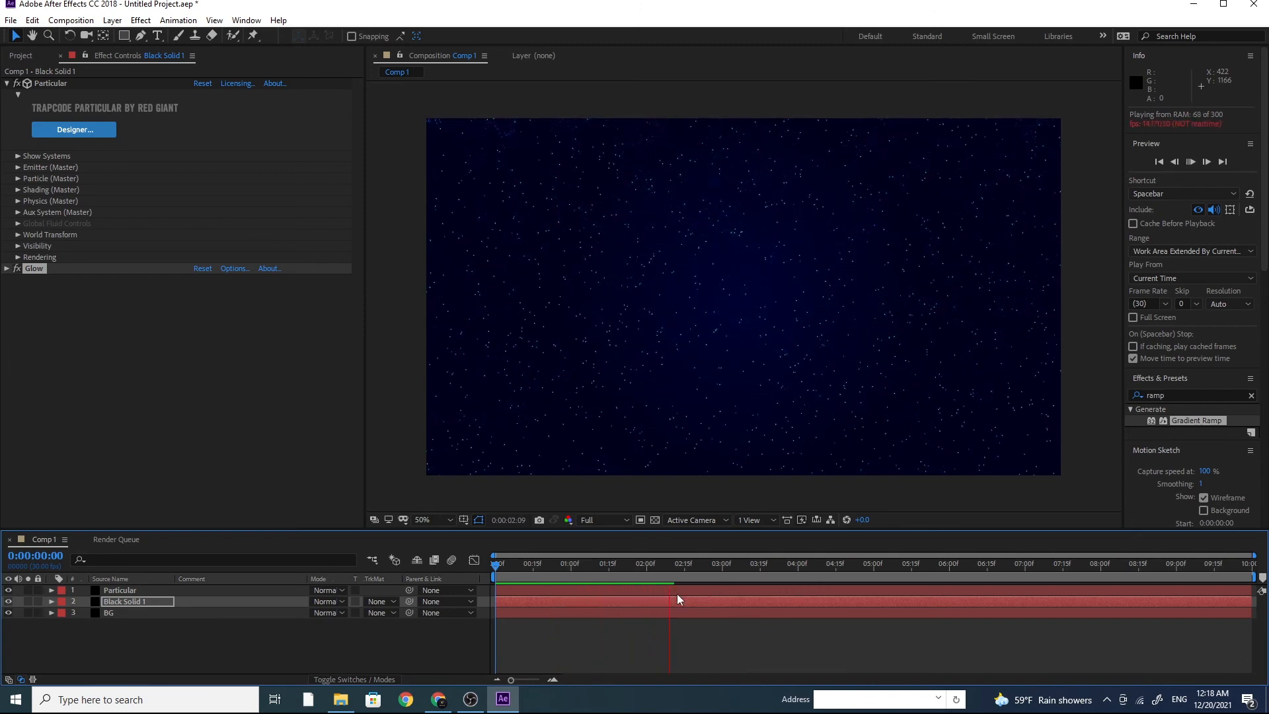
left_click_drag(650, 570, 589, 565)
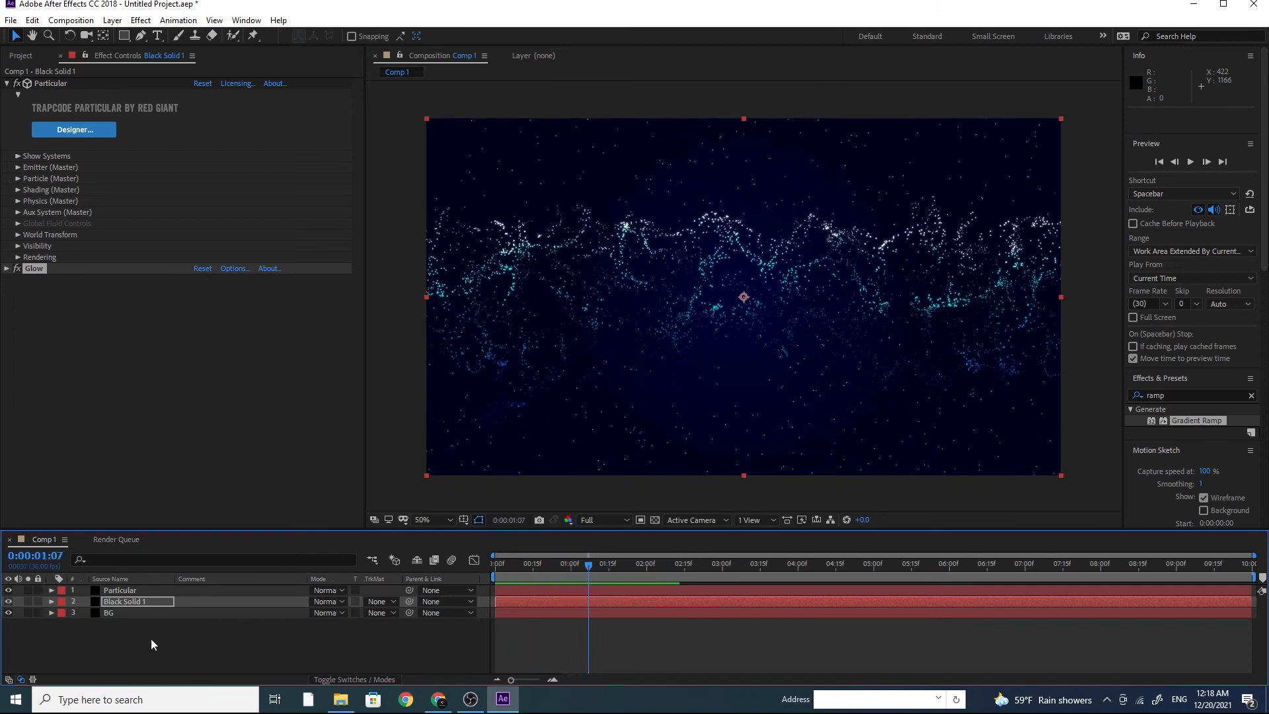
Step: Duplicate the Particular layer, then show the copy's emitter settings and its animated Position keyframes
left_click(145, 603)
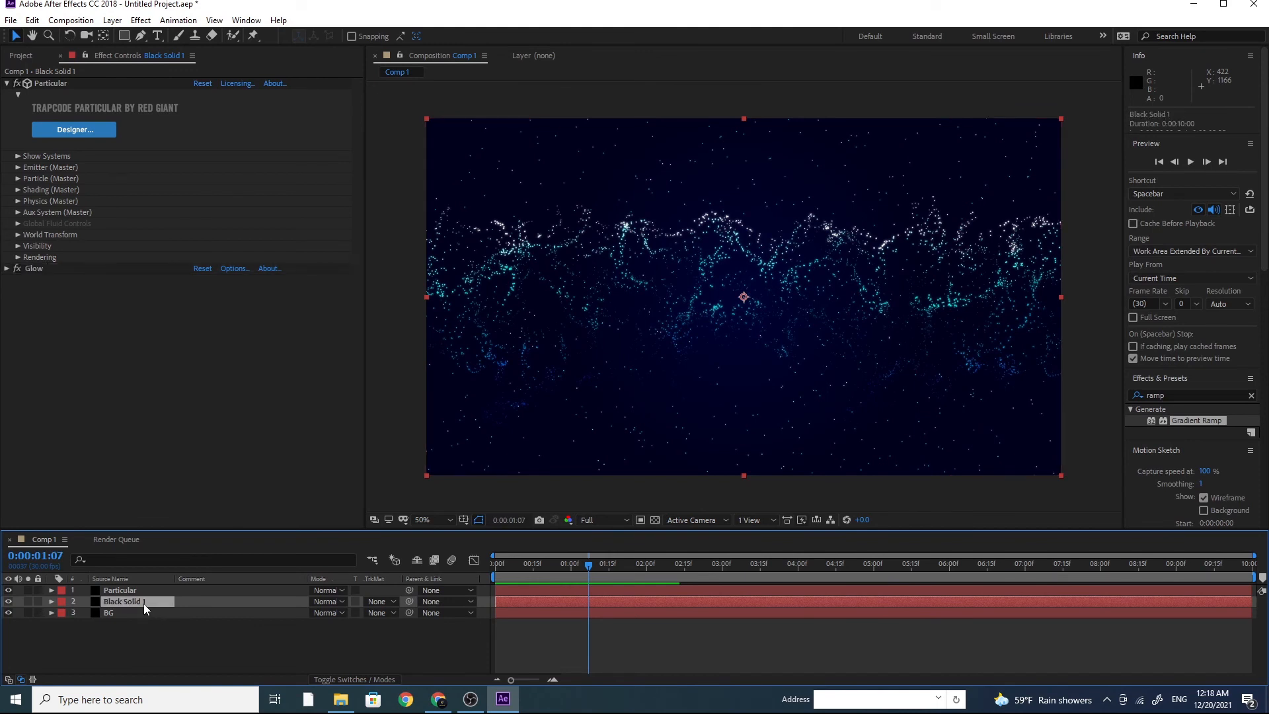
left_click(133, 593)
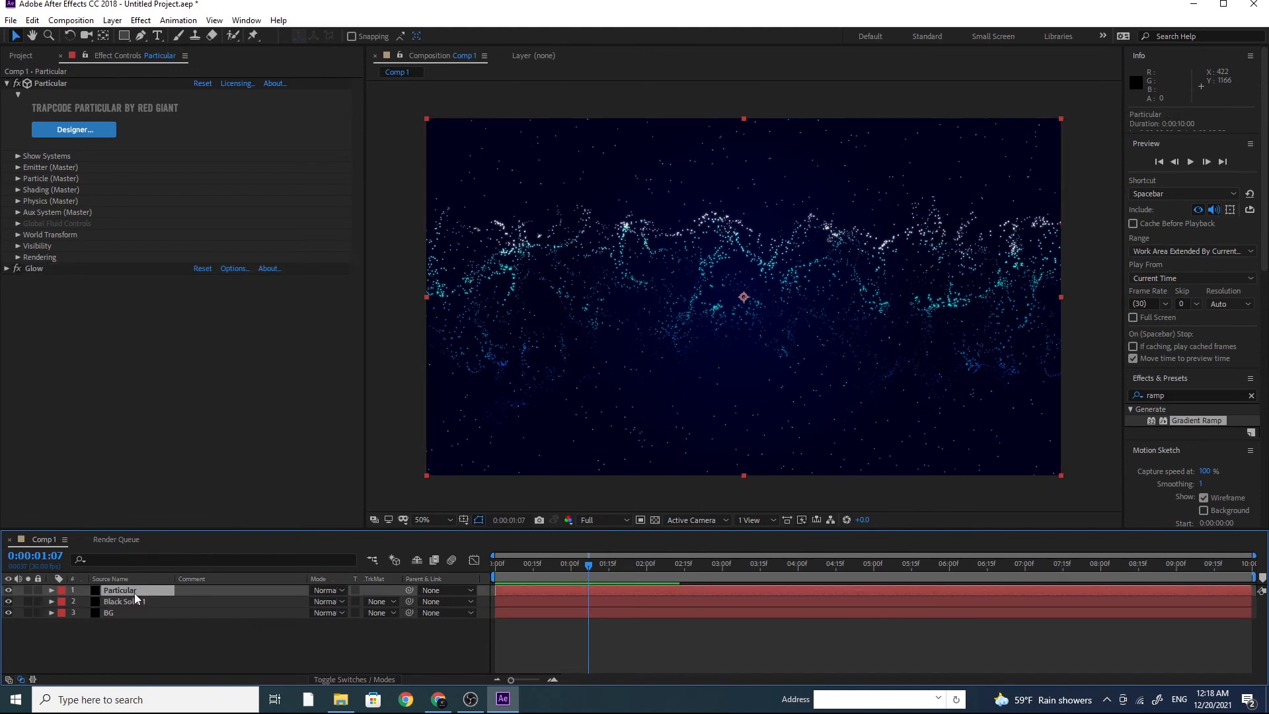
key("ctrl+d")
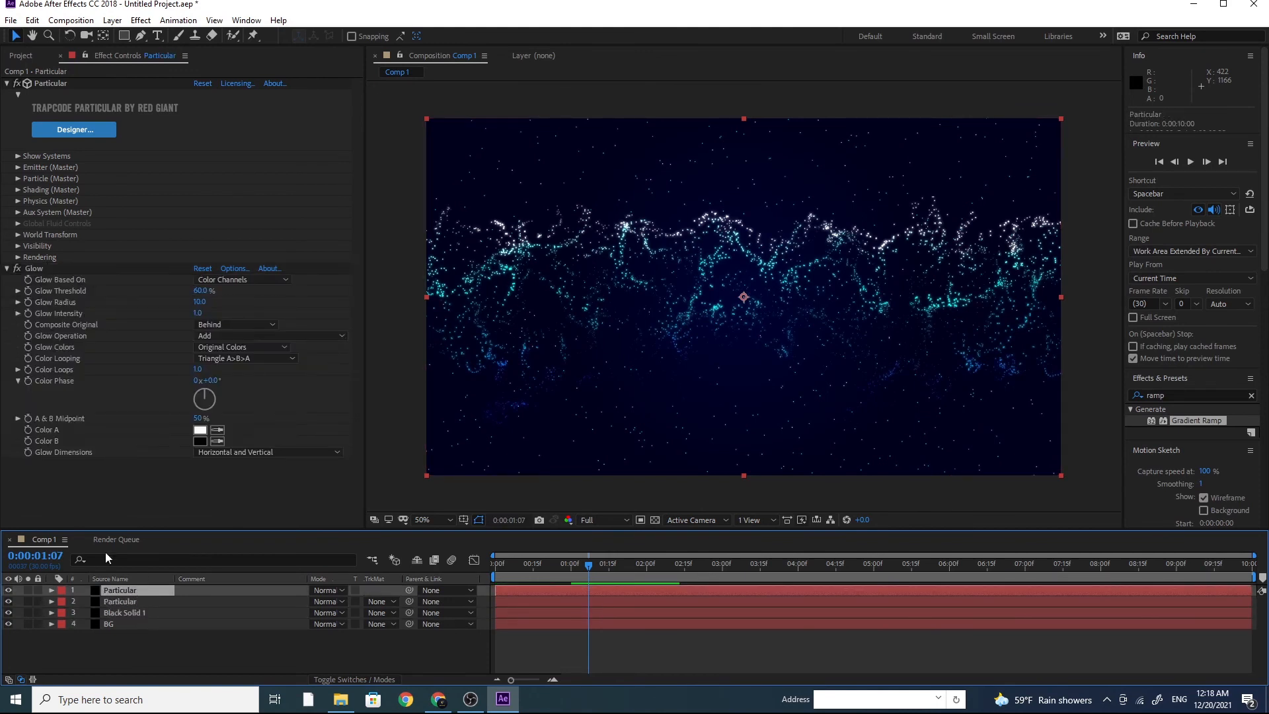
left_click(8, 268)
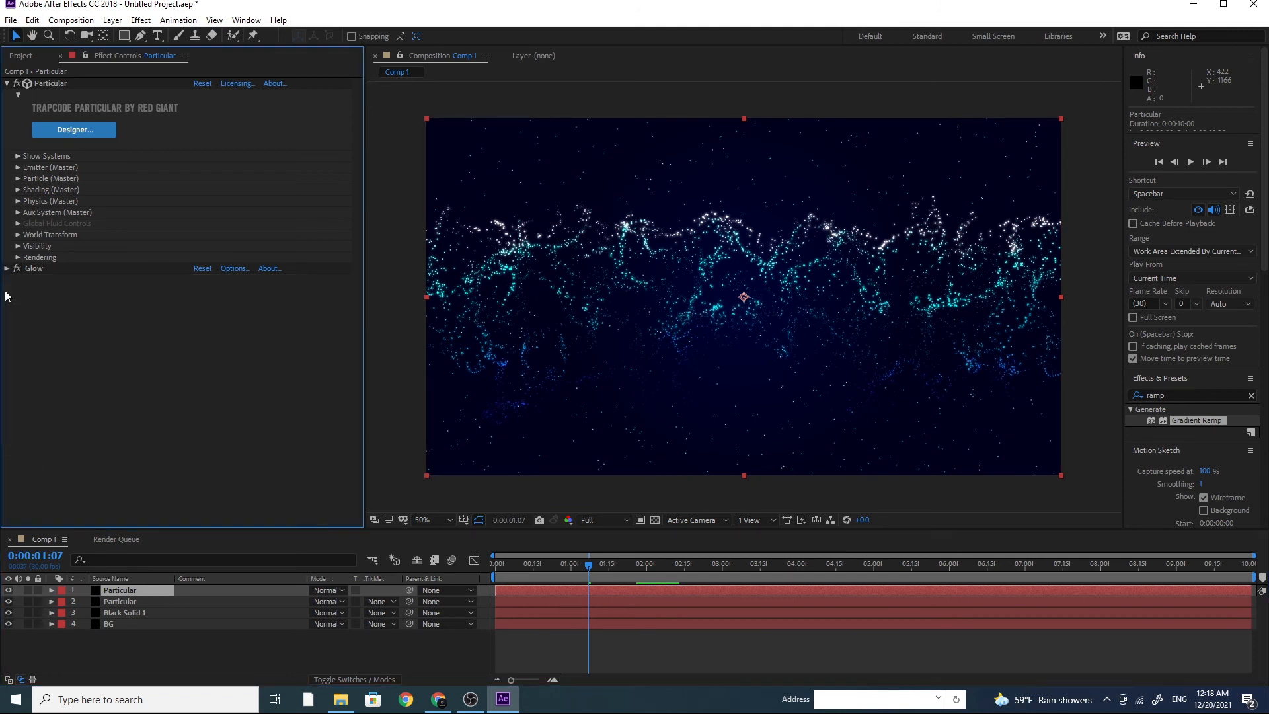
left_click(18, 168)
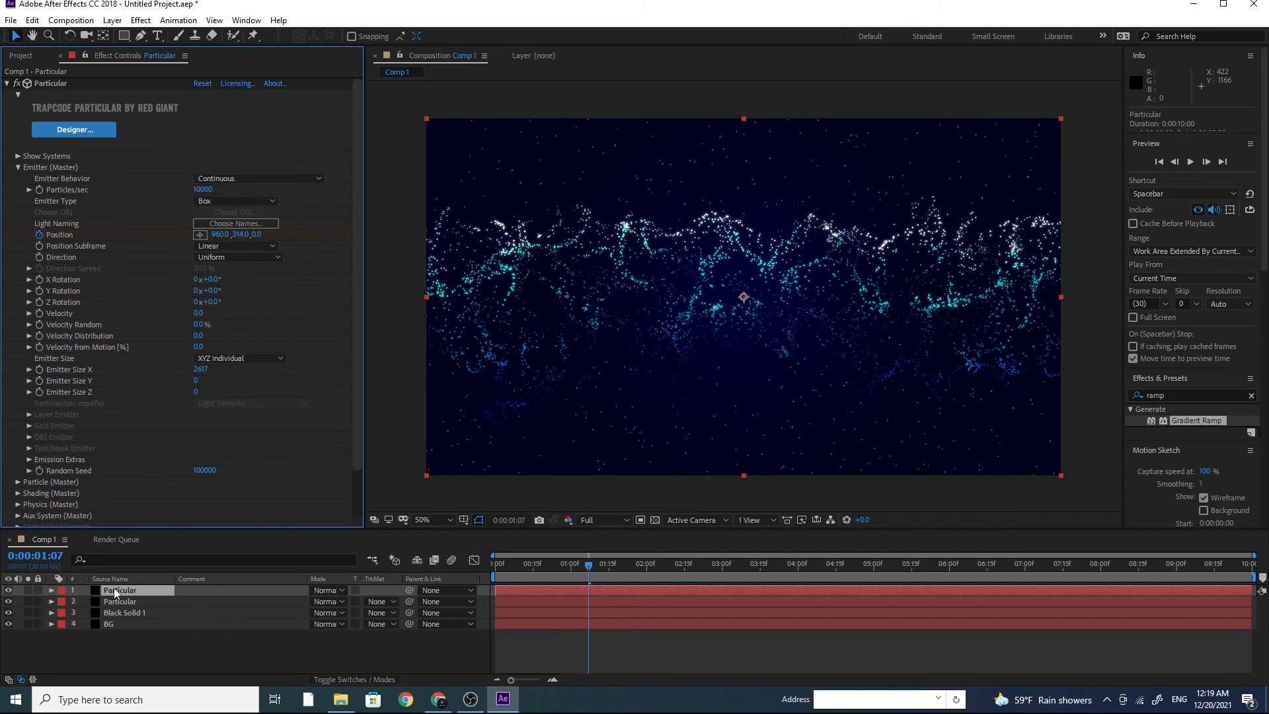
key("u")
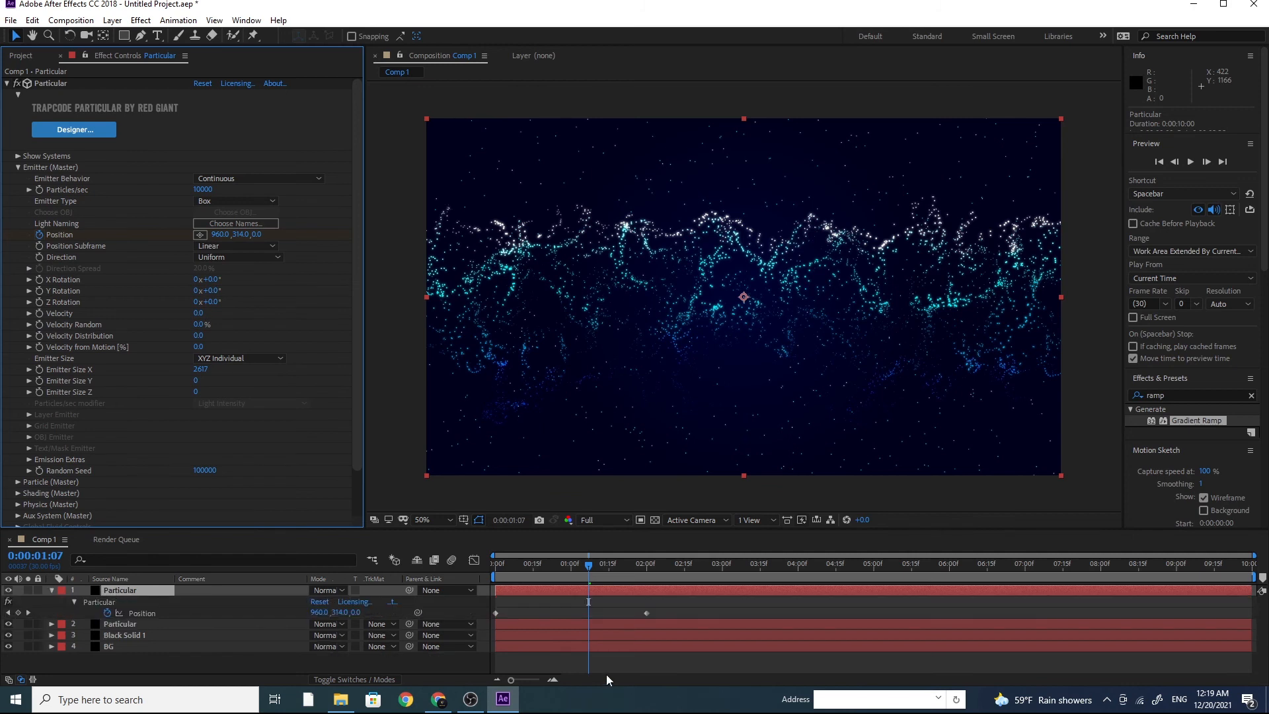
Step: Set the top Particular layer's emitter Position Y to 1132 at the first keyframe and preview the motion
left_click(495, 570)
left_click(496, 612)
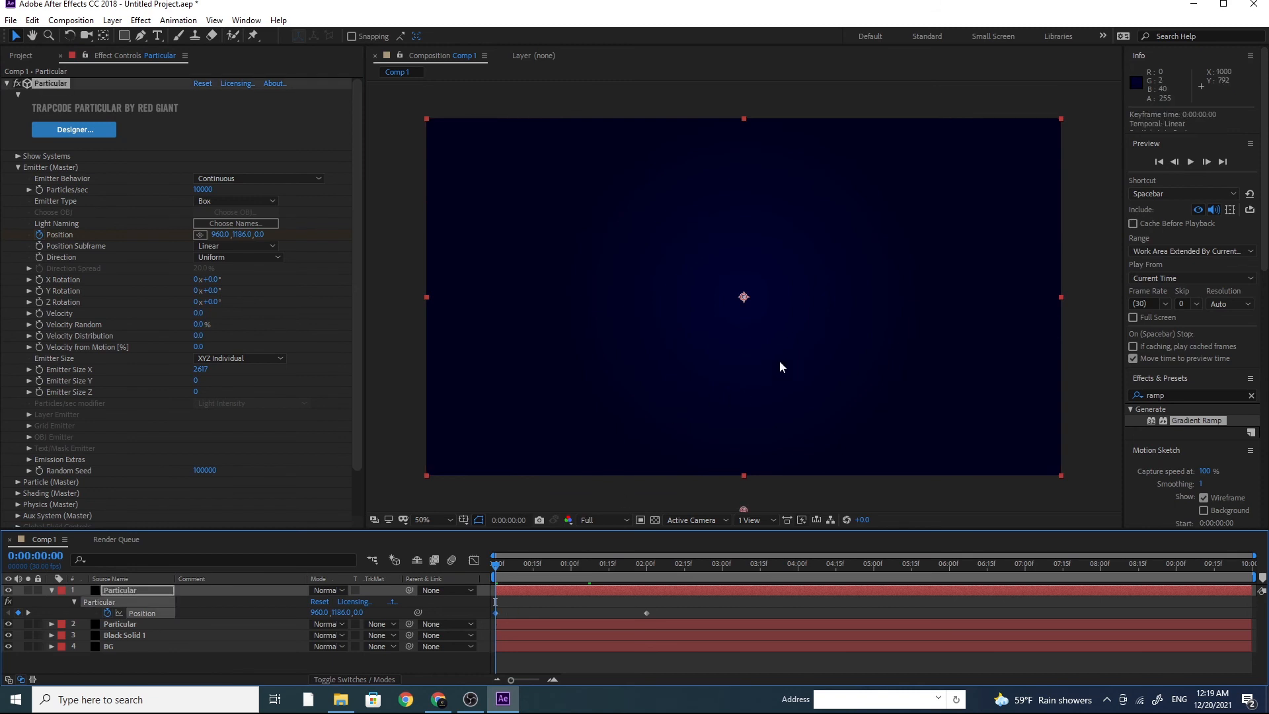
scroll(754, 397, "down", 3)
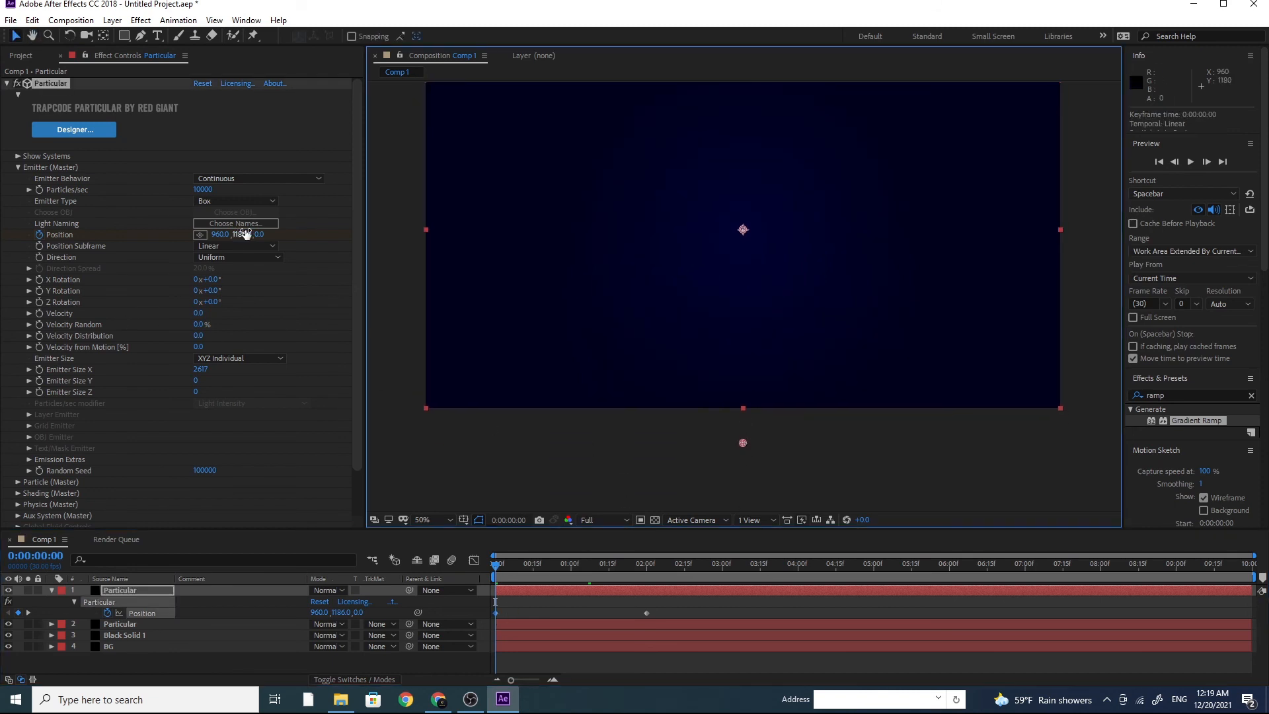
left_click_drag(245, 238, 209, 234)
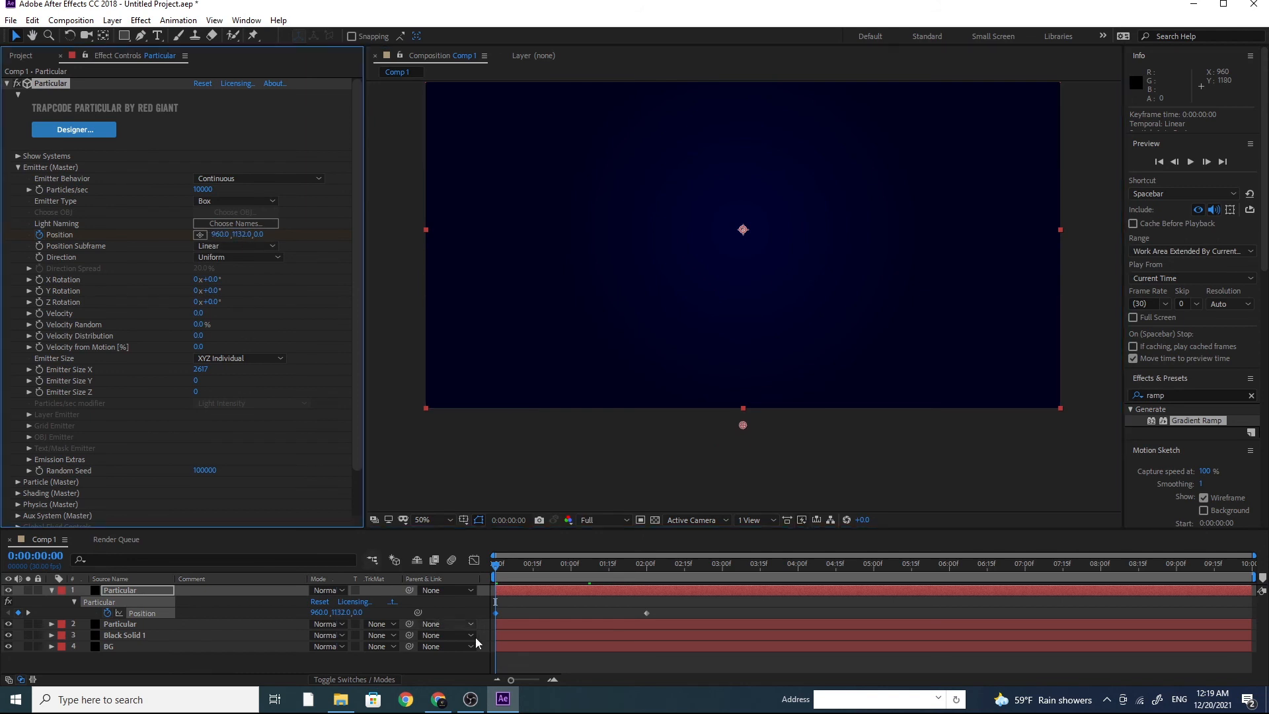
left_click(500, 566)
key("space")
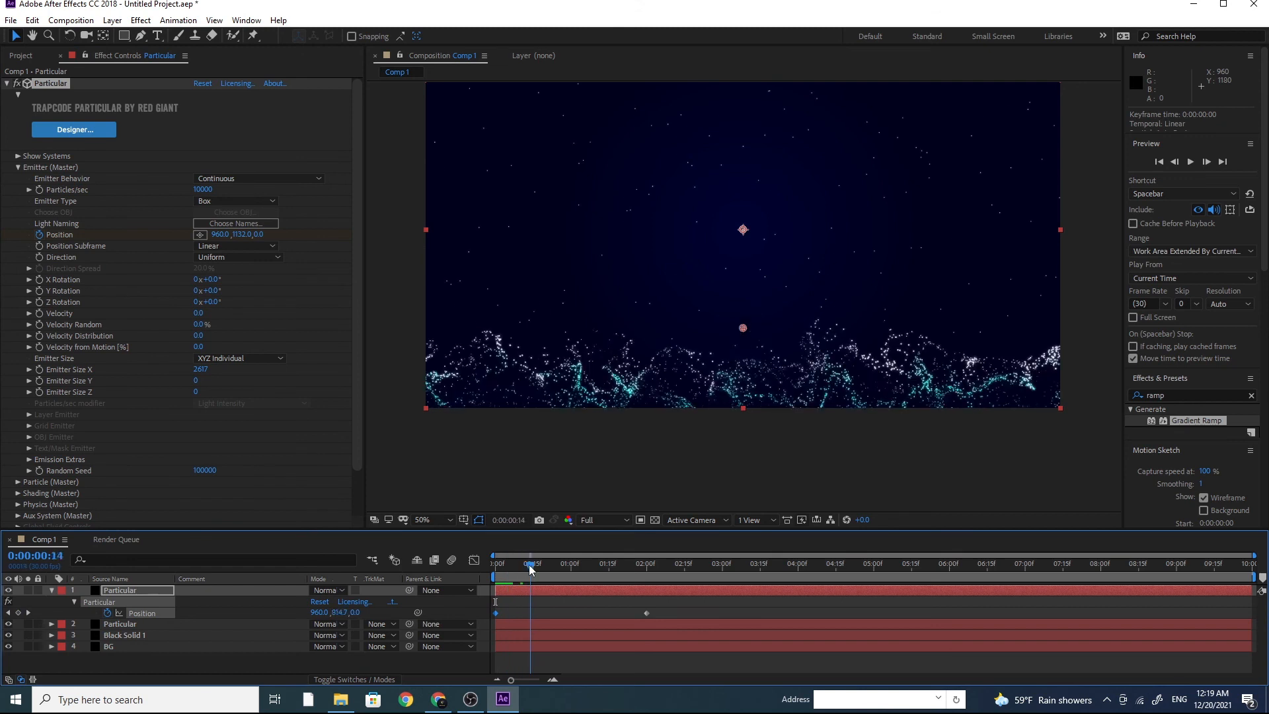
Step: Move the top Particular layer's emitter down to Position Y 1218 at frame 0 and scrub through the first second
left_click_drag(504, 577, 482, 577)
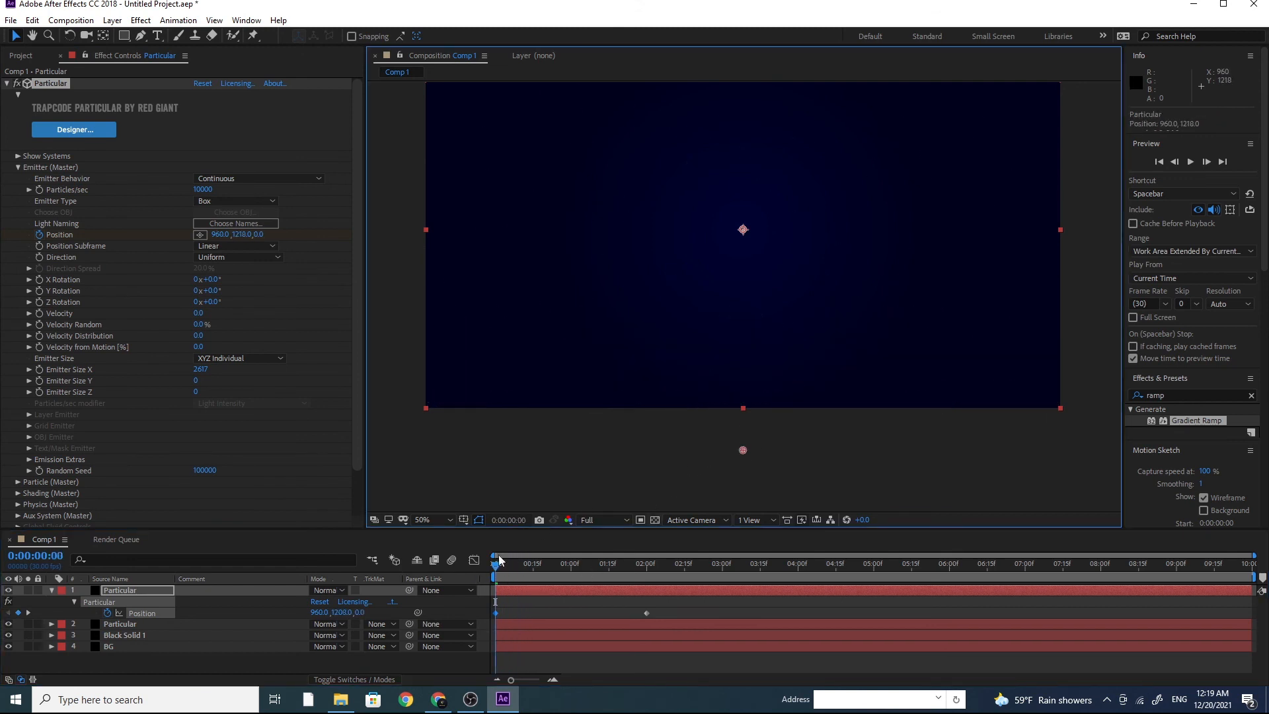
left_click(521, 567)
left_click_drag(521, 567, 560, 567)
left_click_drag(564, 570, 574, 570)
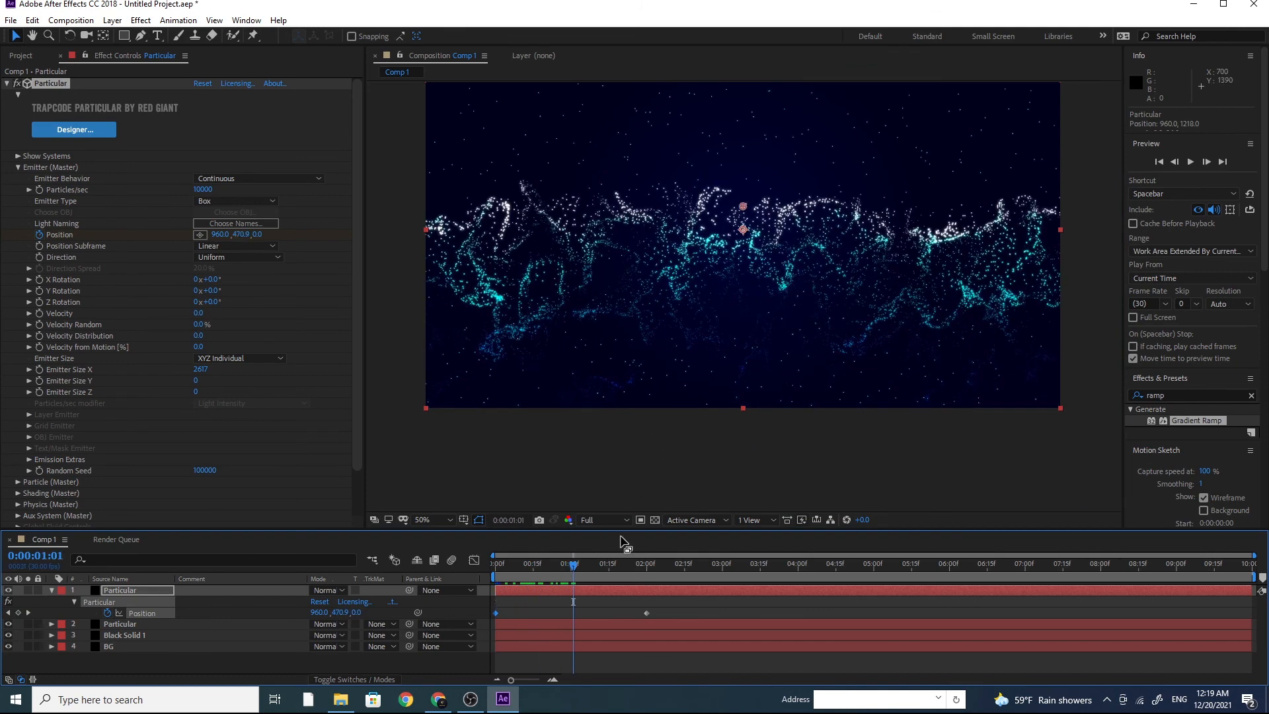
Step: Delay the top Particular layer's end Position keyframe to just past 2:15 and preview the animation from the start
left_click_drag(576, 567, 646, 625)
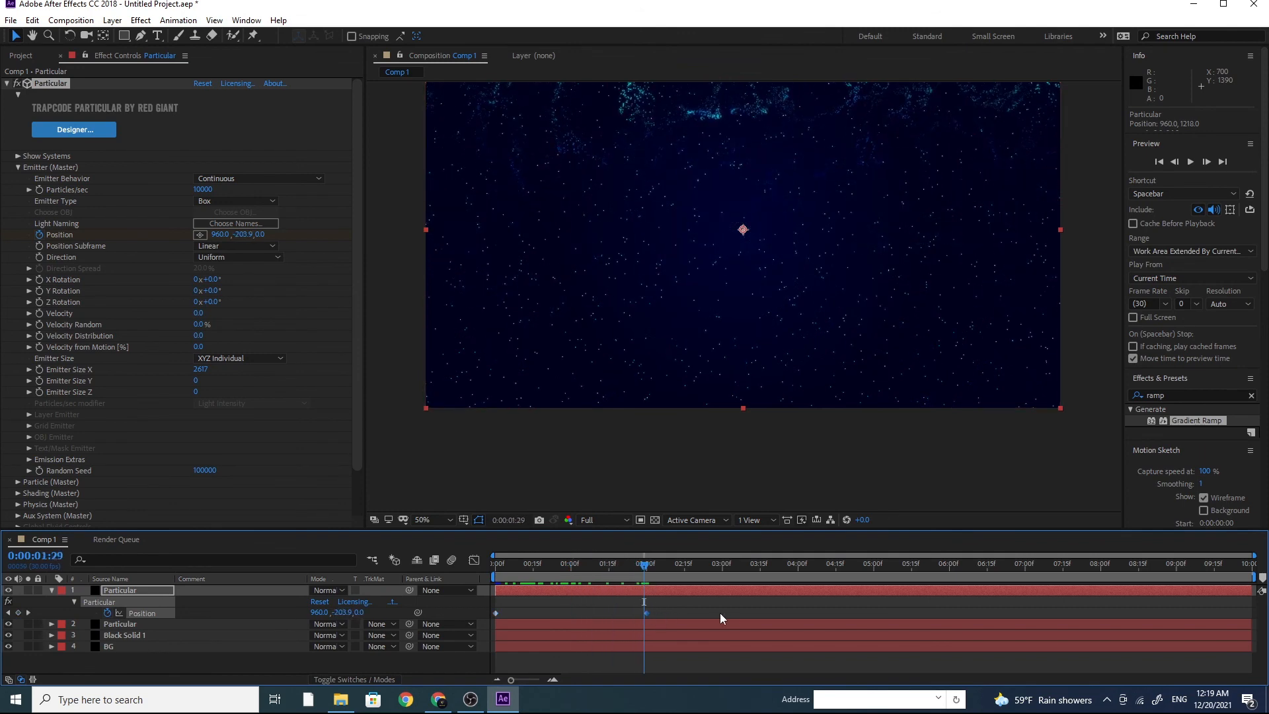
left_click_drag(721, 613, 699, 594)
left_click_drag(750, 265, 741, 339)
left_click_drag(699, 612, 696, 614)
left_click_drag(645, 569, 481, 578)
key("space")
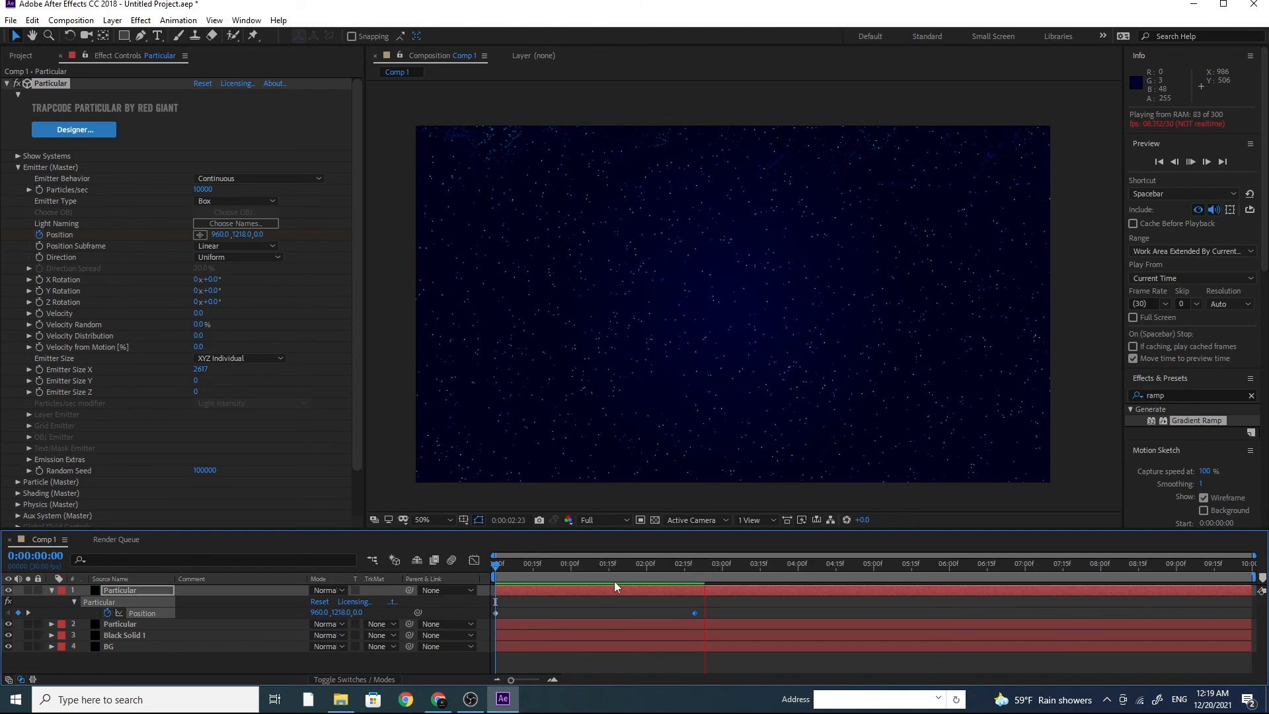
key("space")
left_click_drag(628, 566, 425, 581)
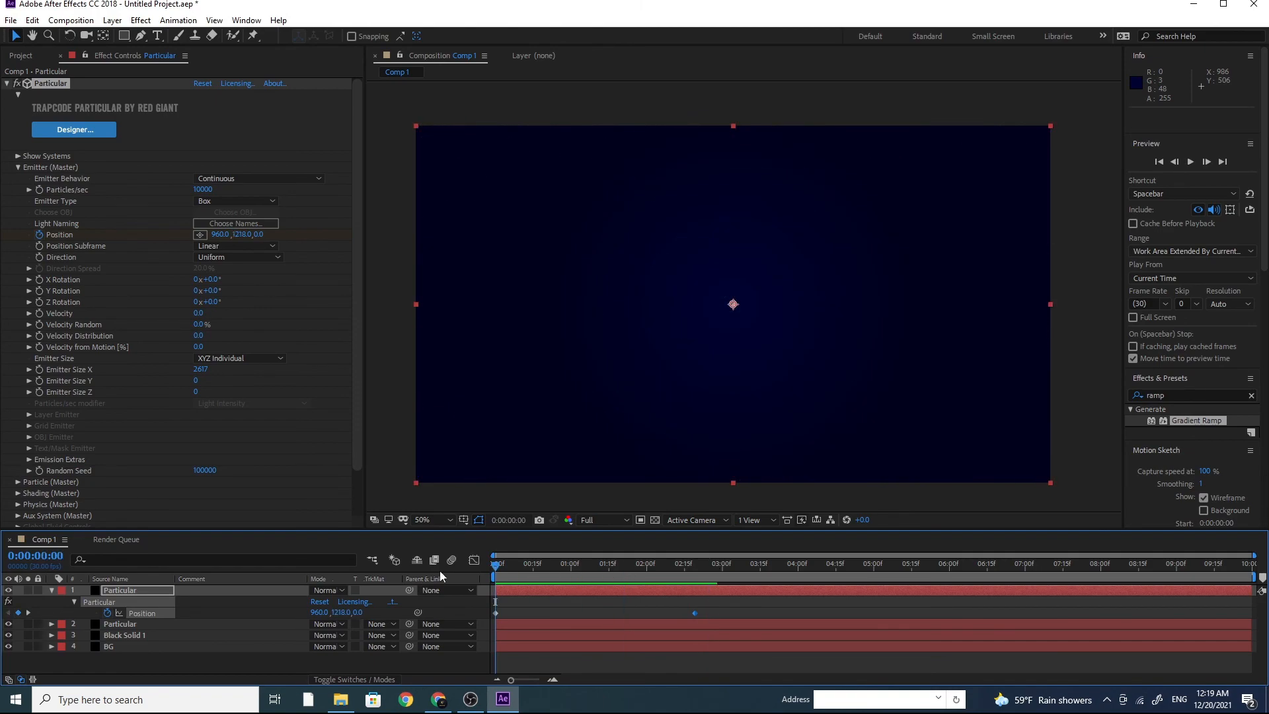